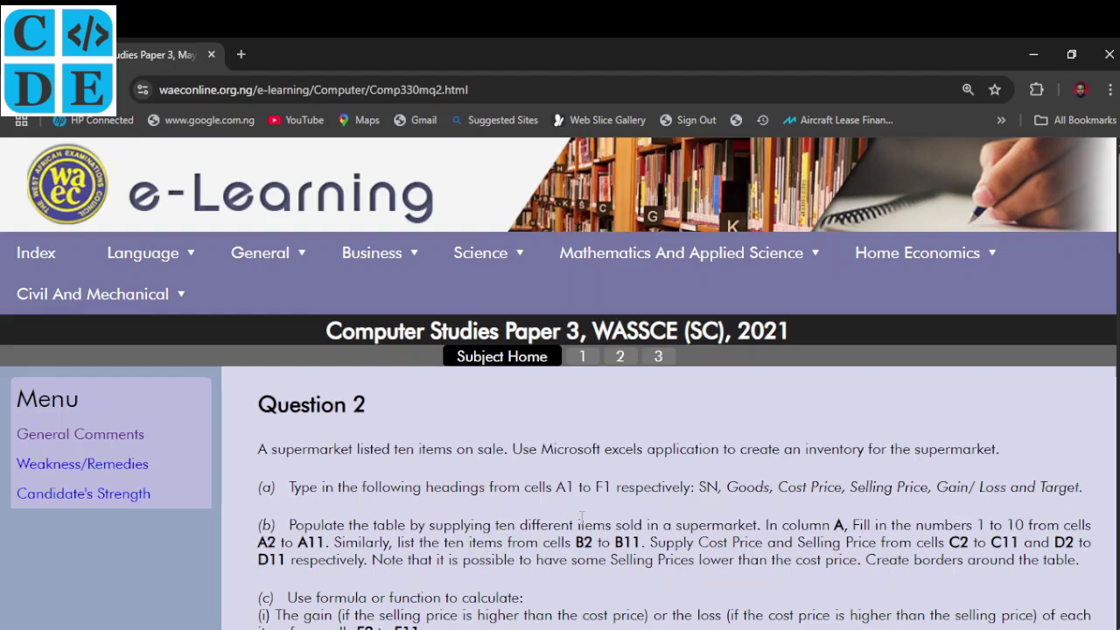
# Scroll through the Question 2 page, then launch Excel by searching 'exc'
pyautogui.scroll(-1, 582, 518)
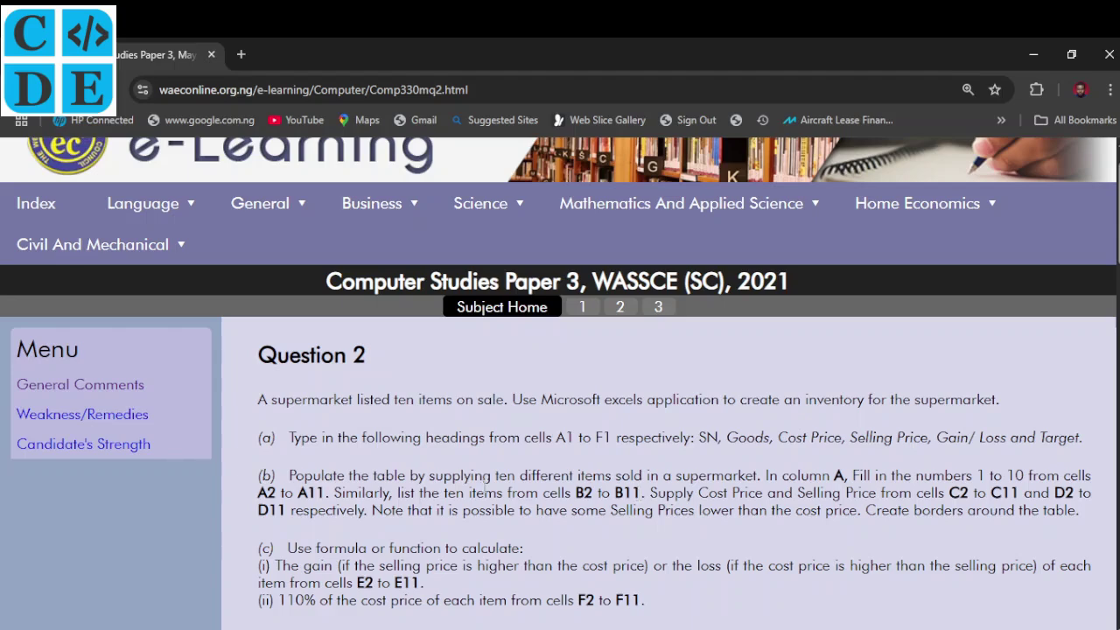
pyautogui.scroll(-1, 484, 481)
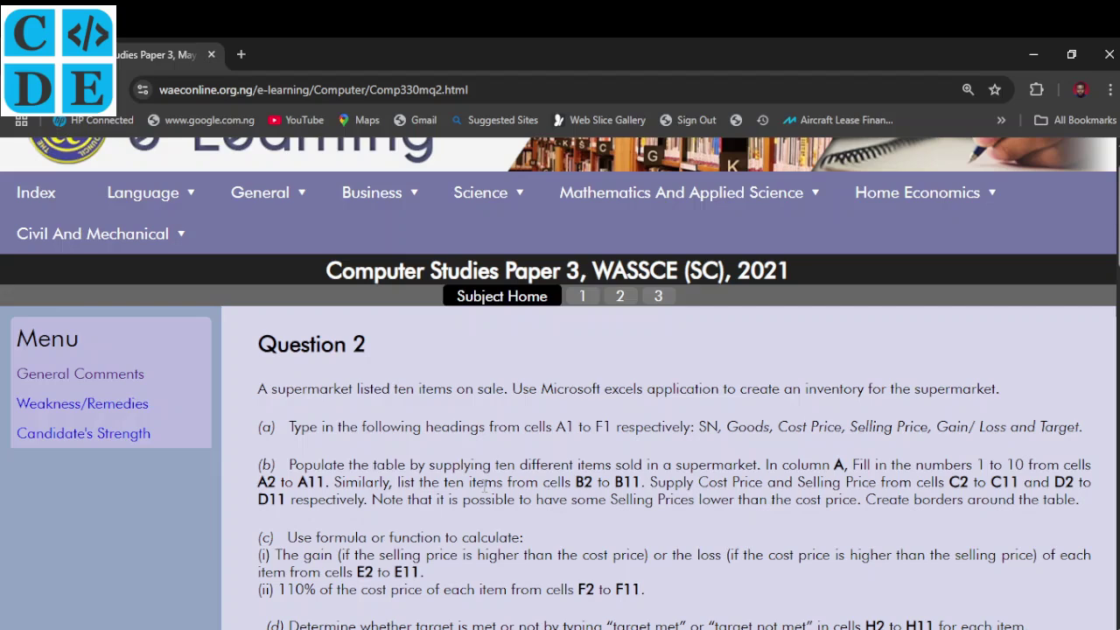
pyautogui.press('super')
pyautogui.write('exc')
pyautogui.press('Return')
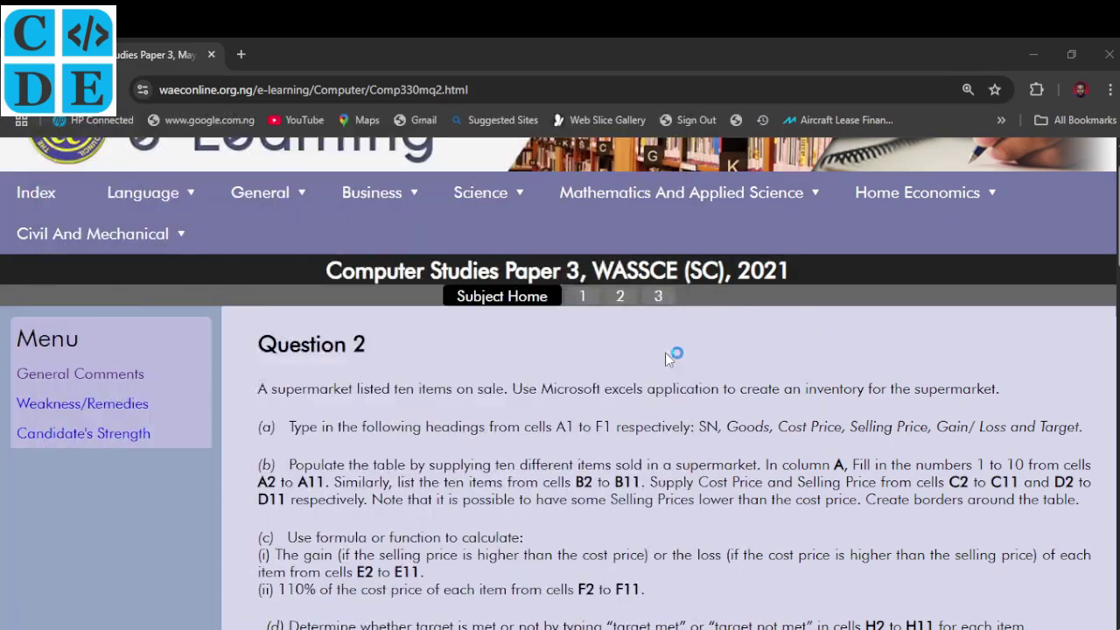
# Create a blank workbook and return to the Question 2 page in Chrome
pyautogui.click(240, 204)
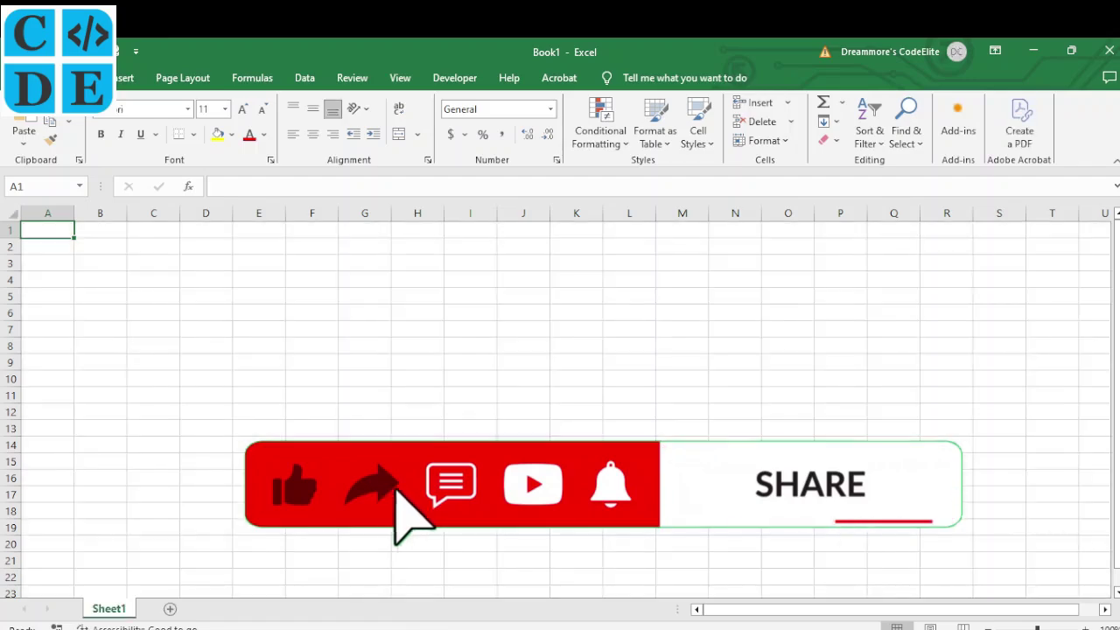
pyautogui.moveTo(411, 625)
pyautogui.click(411, 569)
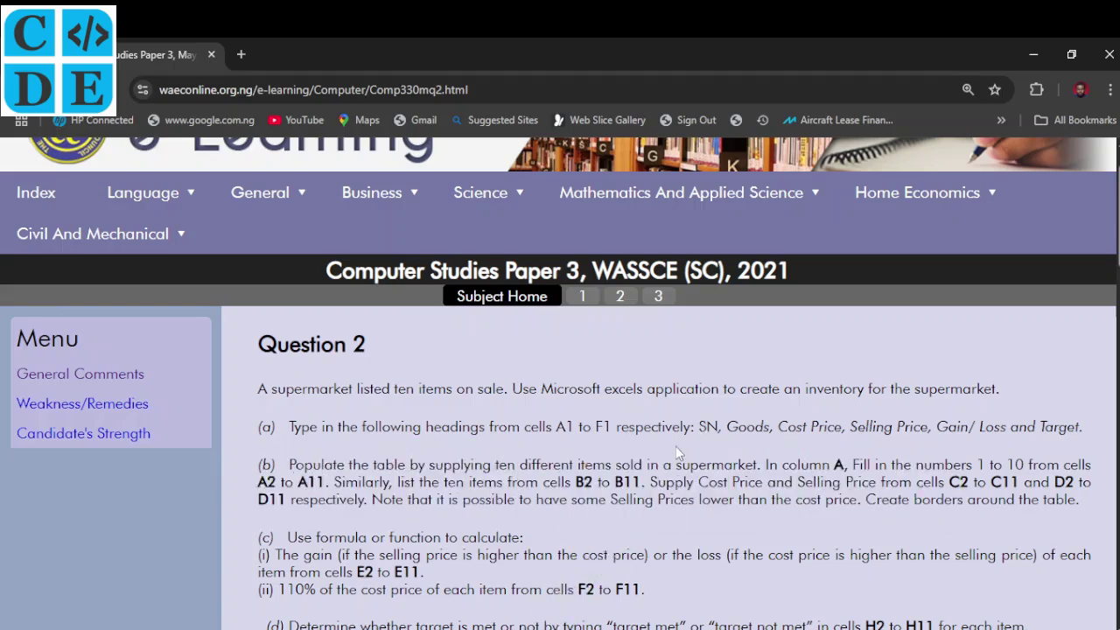
# Enter the heading SN in A1 and zoom the sheet in
pyautogui.hotkey('alt', 'Tab')
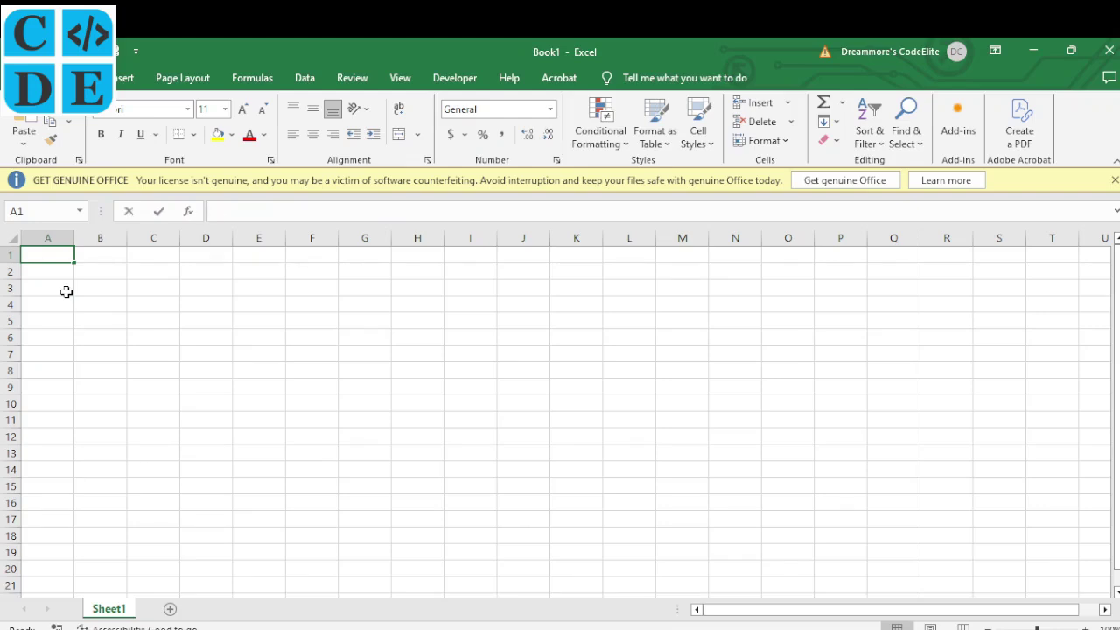
pyautogui.write('SN')
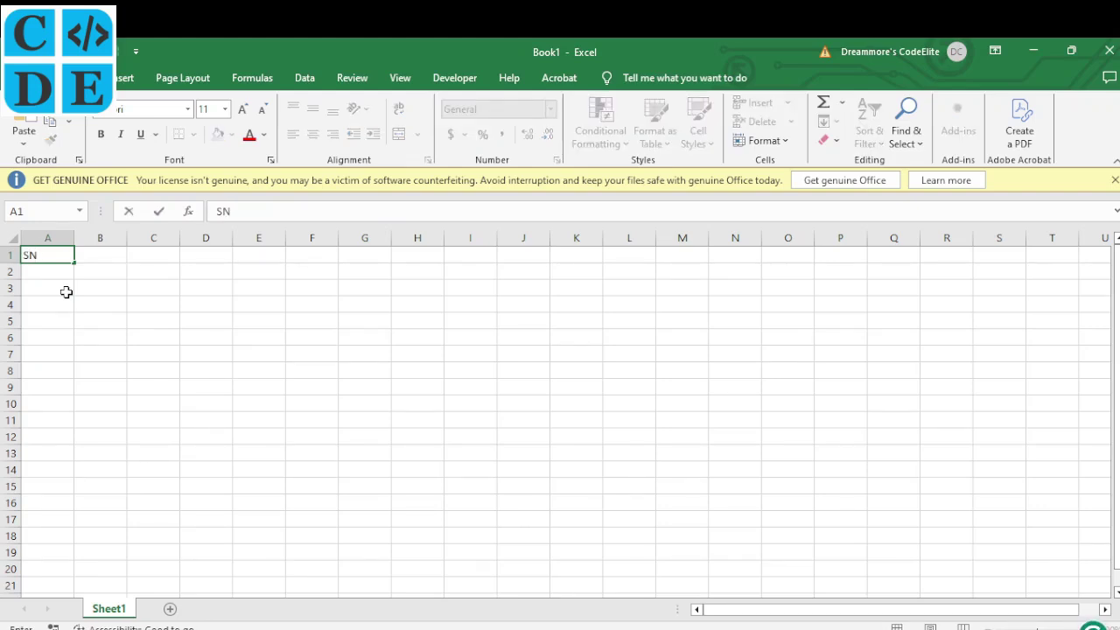
pyautogui.hotkey('ctrl', 'Return')
pyautogui.click(687, 390)
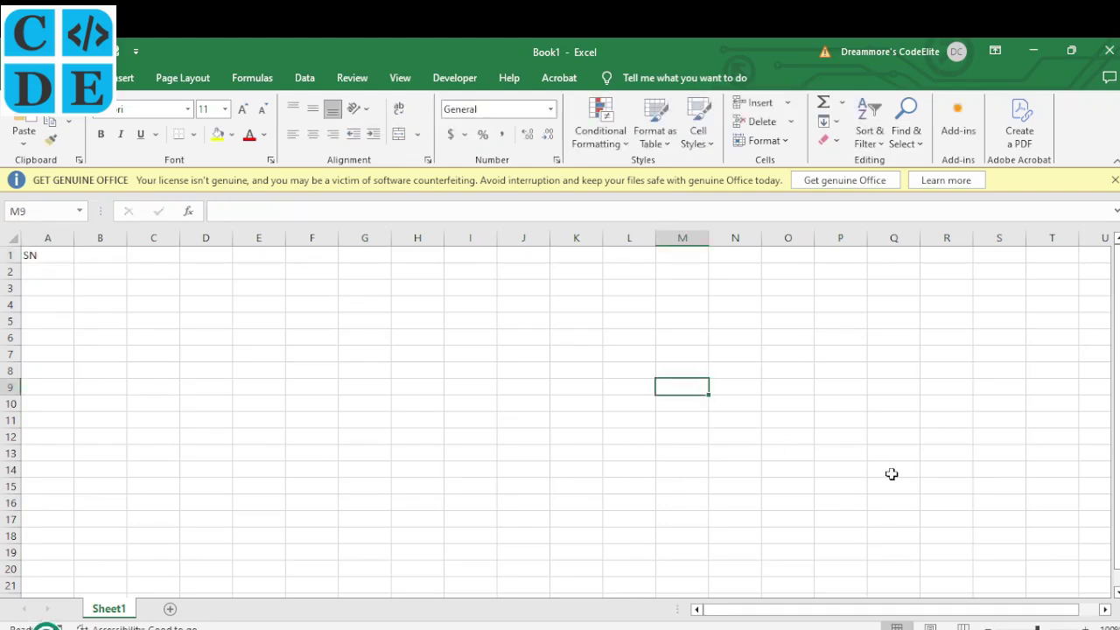
pyautogui.click(1085, 628)
pyautogui.click(1084, 627)
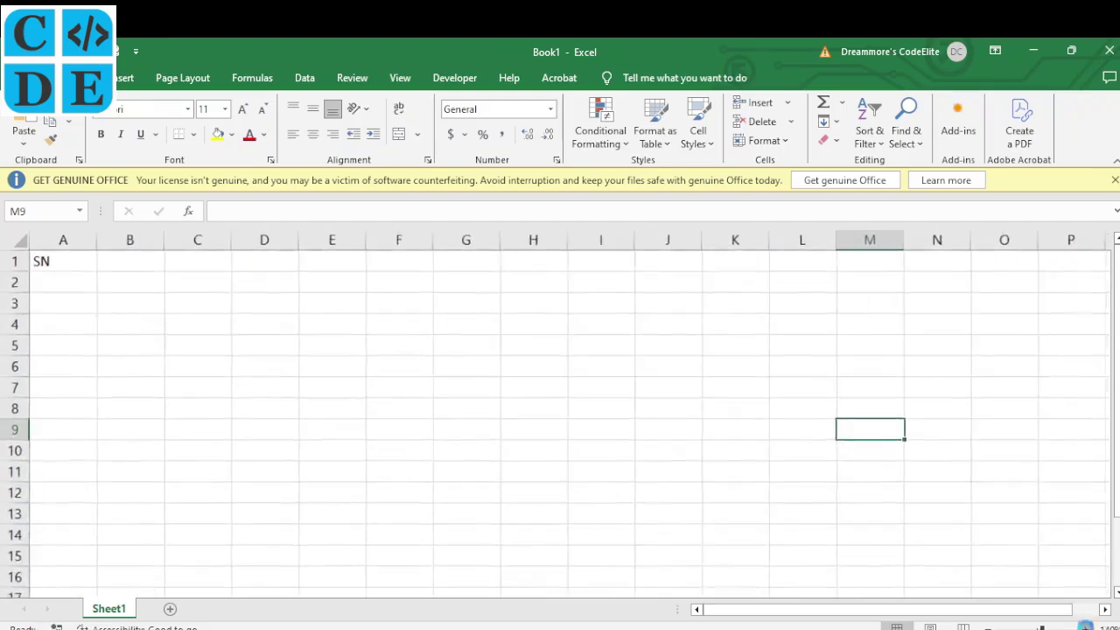
pyautogui.click(1085, 627)
pyautogui.click(1085, 628)
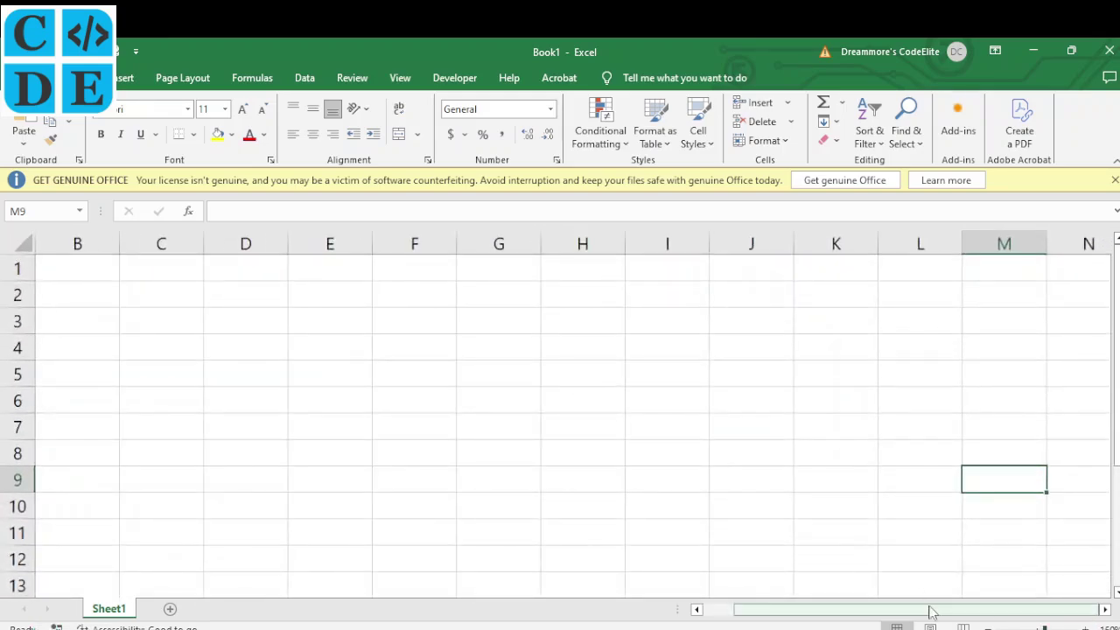
pyautogui.moveTo(930, 608); pyautogui.dragTo(896, 609)
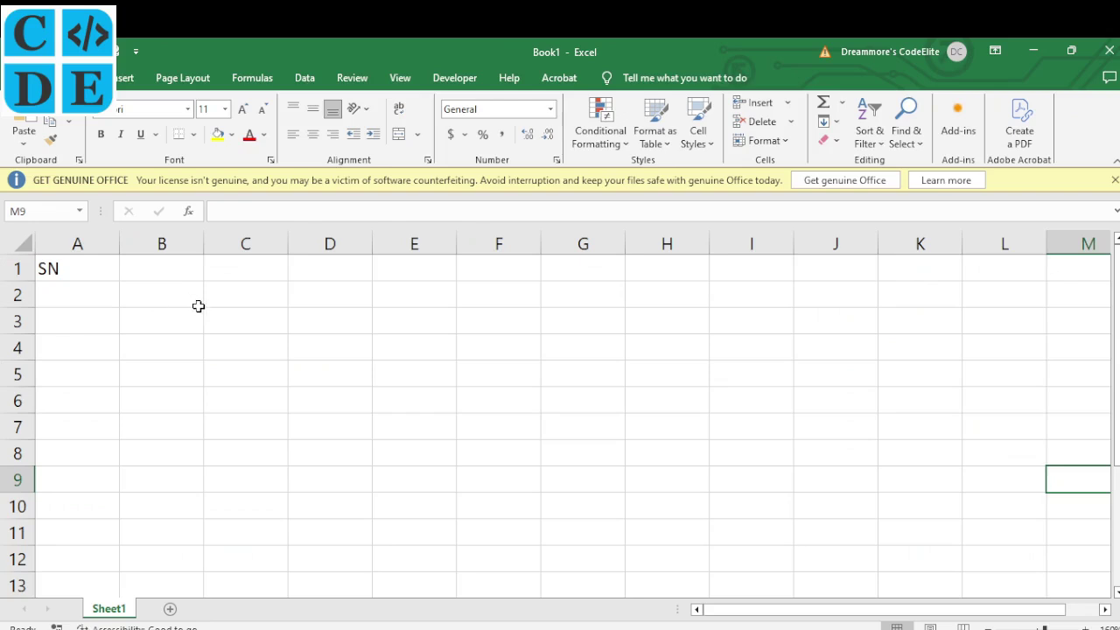
# Type Goods in B1 and begin 'Cost Price (' in C1
pyautogui.click(137, 270)
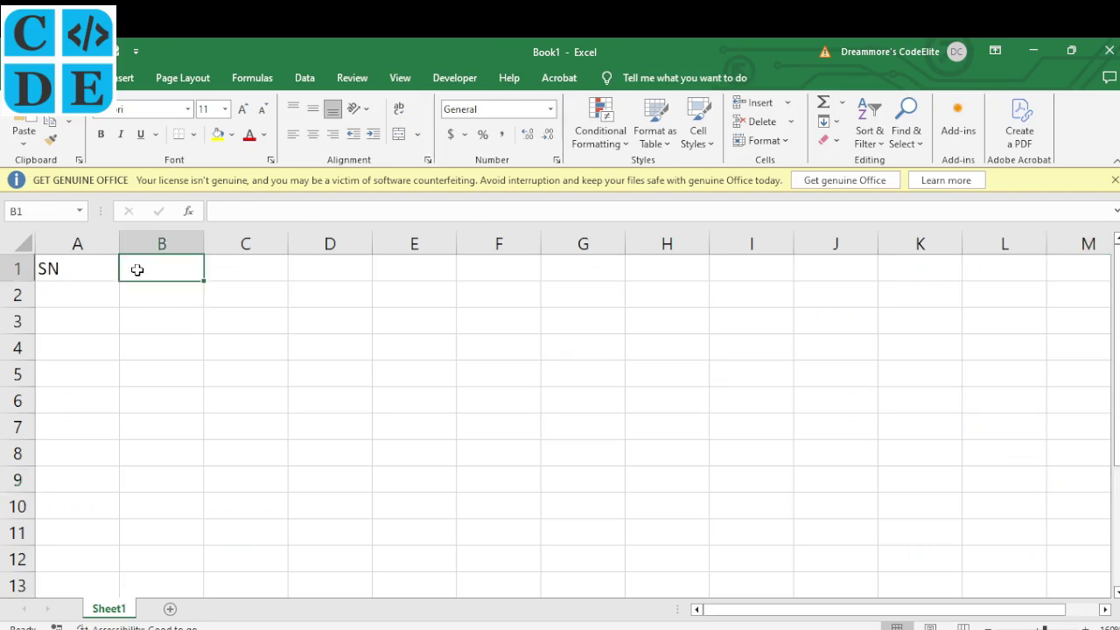
pyautogui.write('Goods')
pyautogui.press('Tab')
pyautogui.write('Cost Pric')
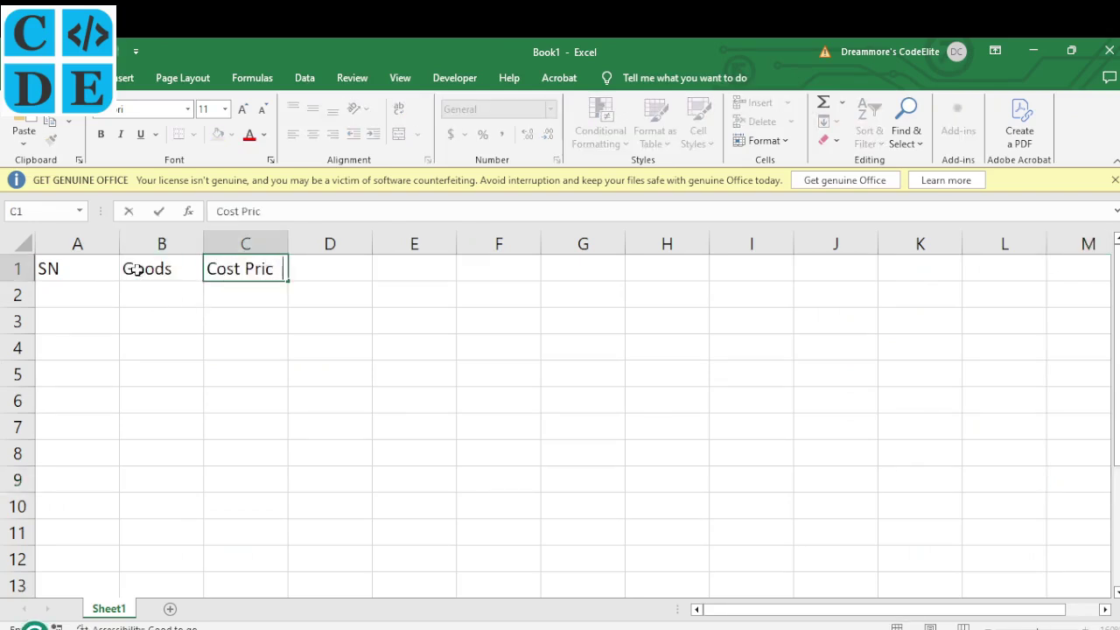
pyautogui.write('e (')
pyautogui.click(126, 78)
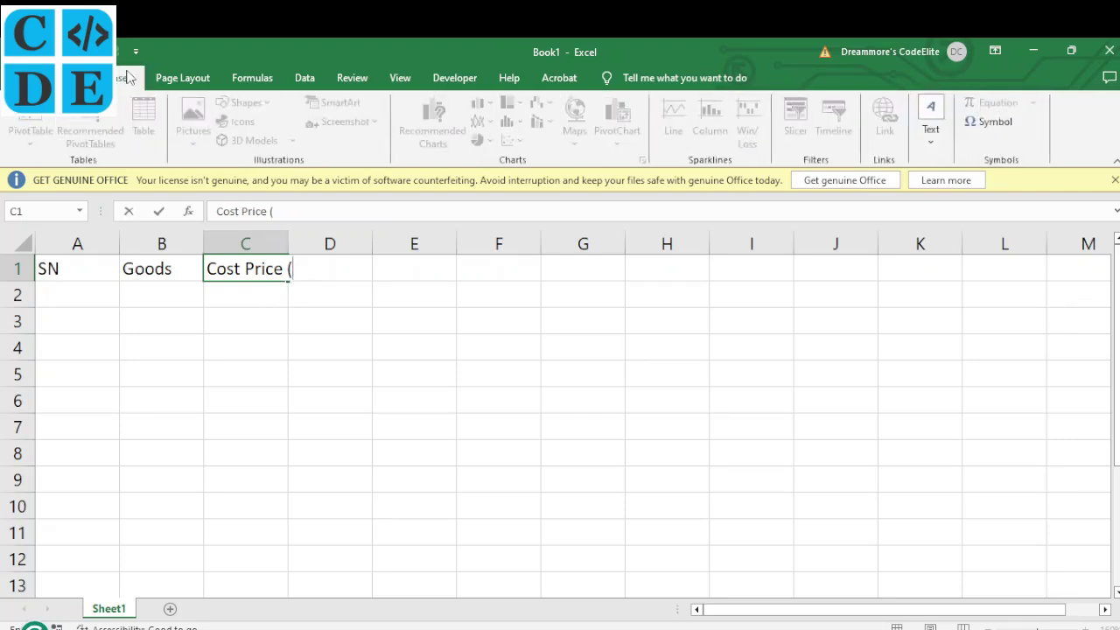
# Insert the Naira Sign (character code 20A6) into C1 so it reads 'Cost Price (₦'
pyautogui.click(996, 124)
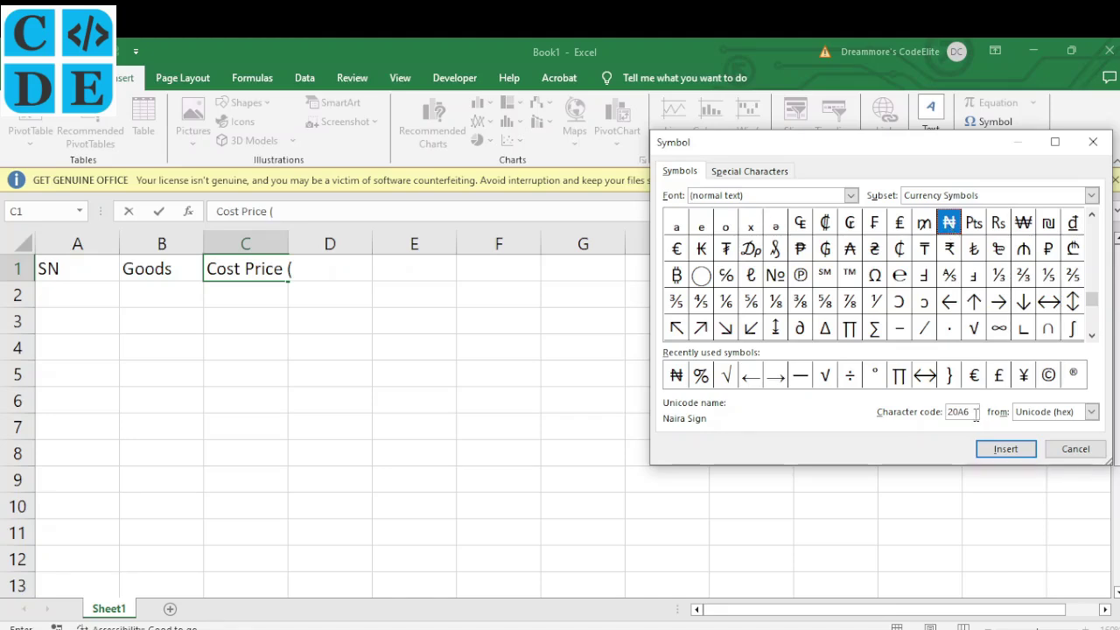
pyautogui.moveTo(971, 412); pyautogui.dragTo(947, 411)
pyautogui.moveTo(969, 417); pyautogui.dragTo(937, 417)
pyautogui.click(951, 229)
pyautogui.click(1004, 450)
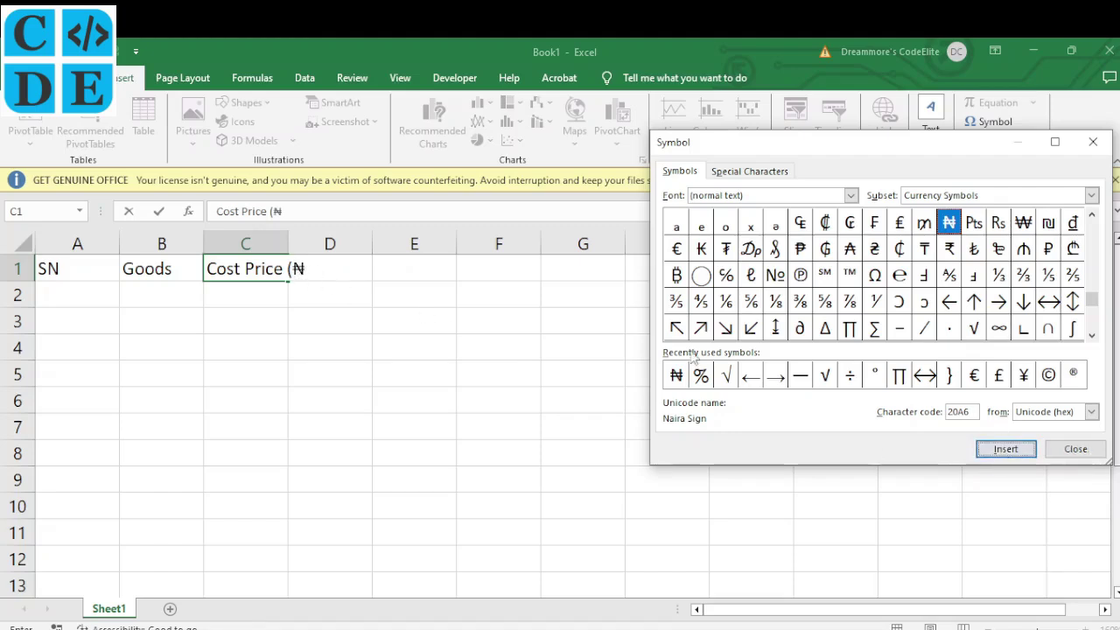
pyautogui.click(1068, 452)
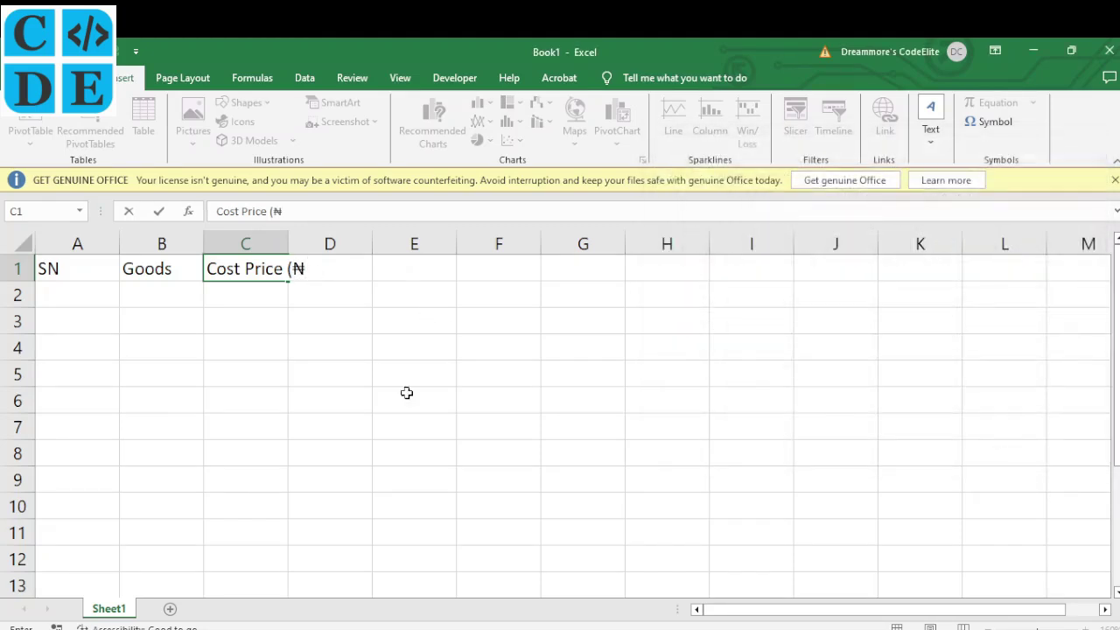
# Close the C1 heading with ')' so it reads Cost Price (₦)
pyautogui.moveTo(304, 269); pyautogui.dragTo(293, 268)
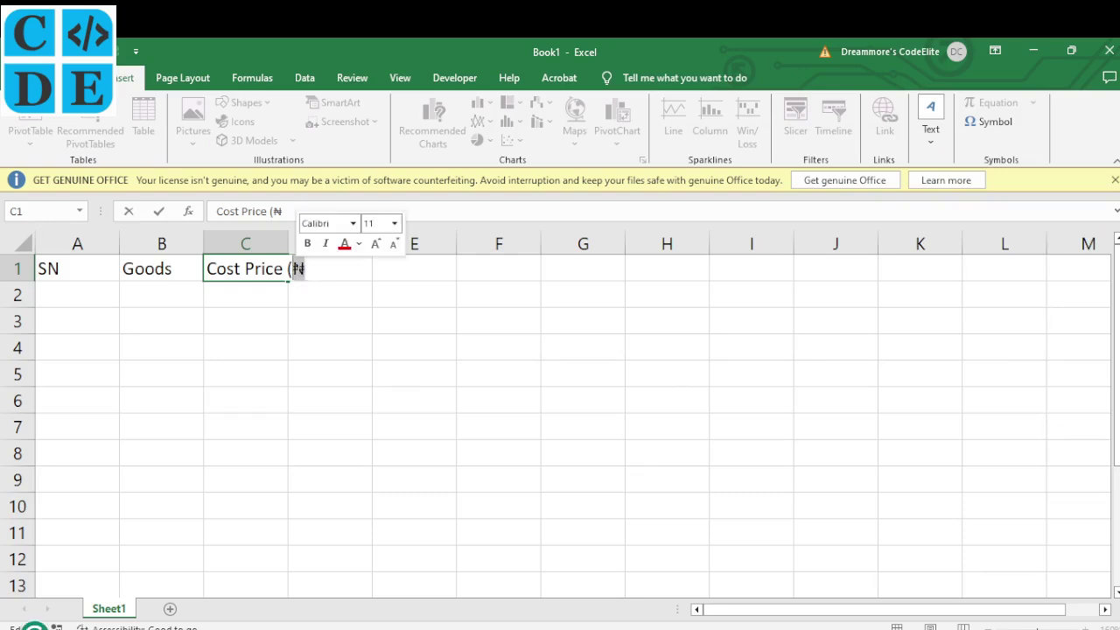
pyautogui.press('Right')
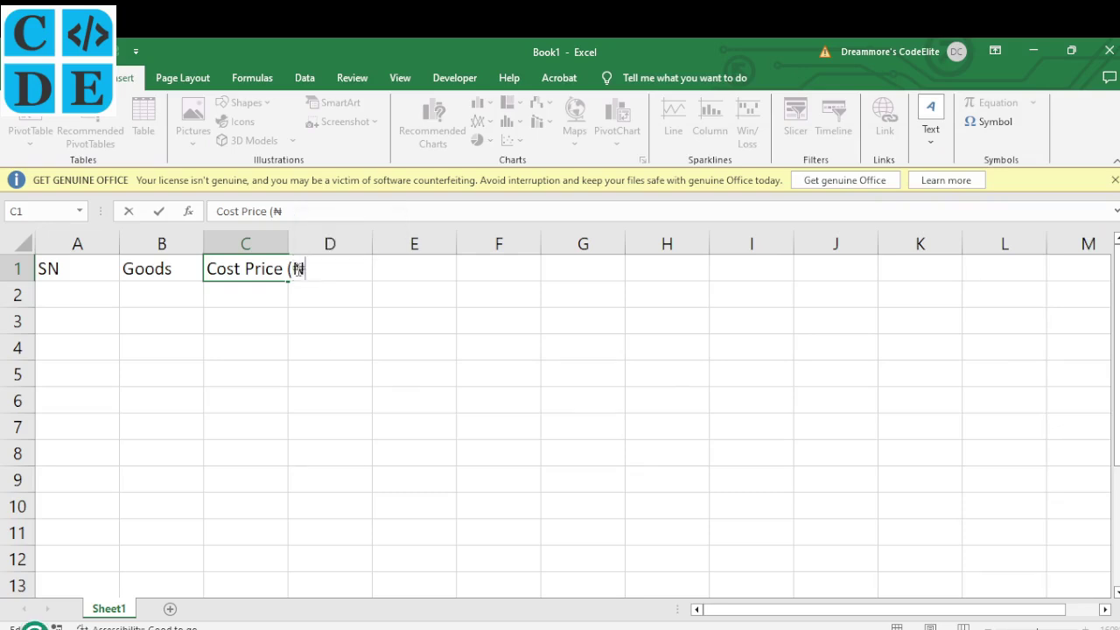
pyautogui.write(')')
pyautogui.click(347, 270)
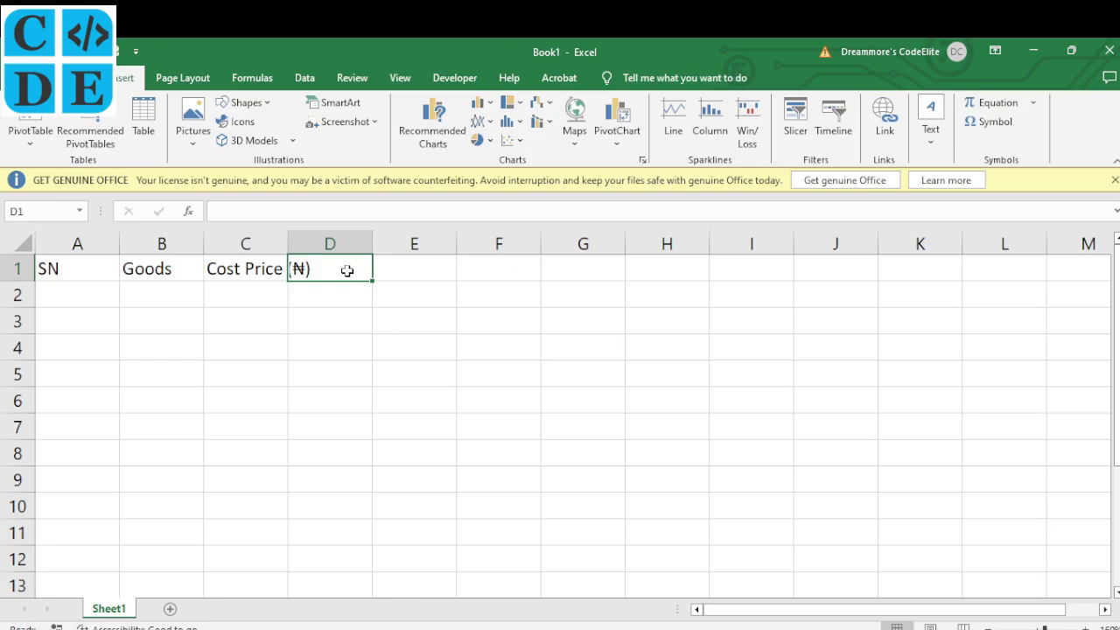
# Enter Selling Price (₦), Gain/Loss and Target in D1 through F1
pyautogui.write('Sel')
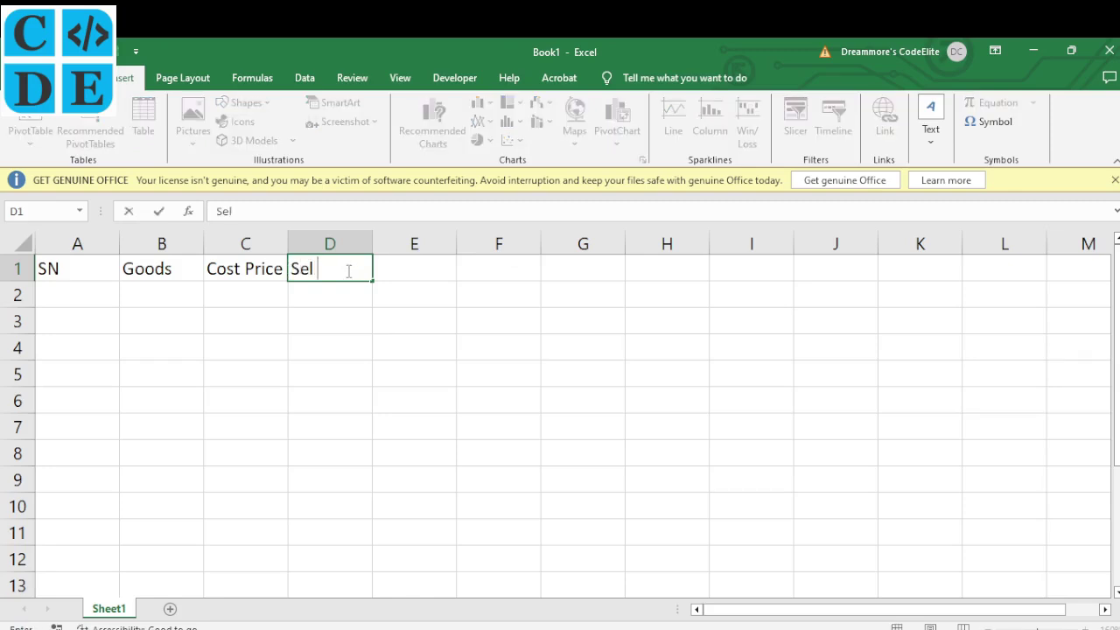
pyautogui.write('ling Price')
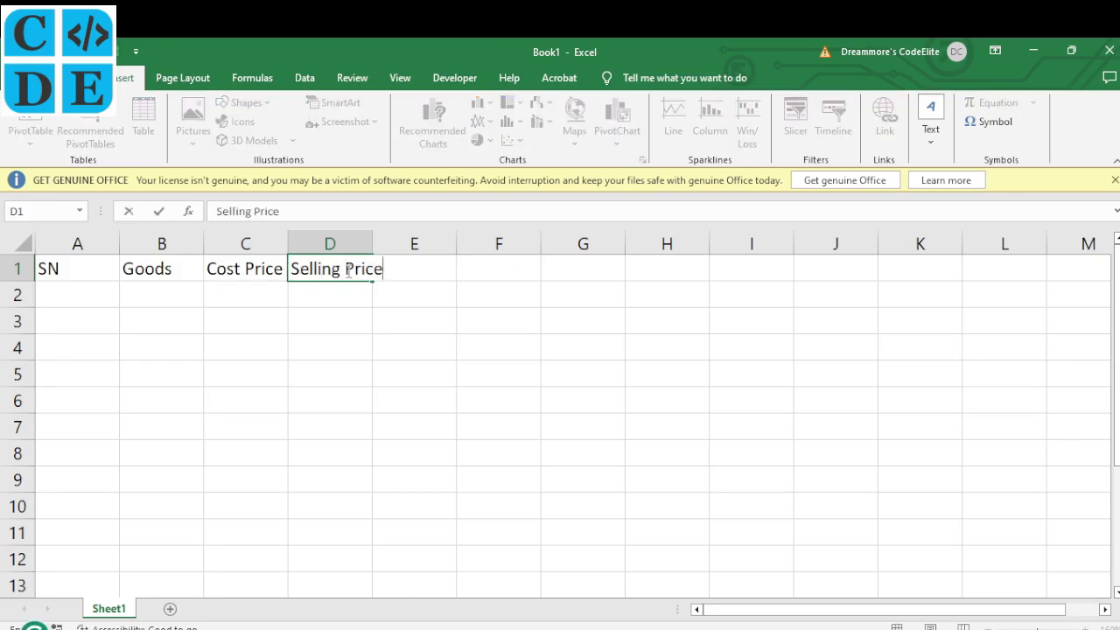
pyautogui.write(' (₦)')
pyautogui.press('Tab')
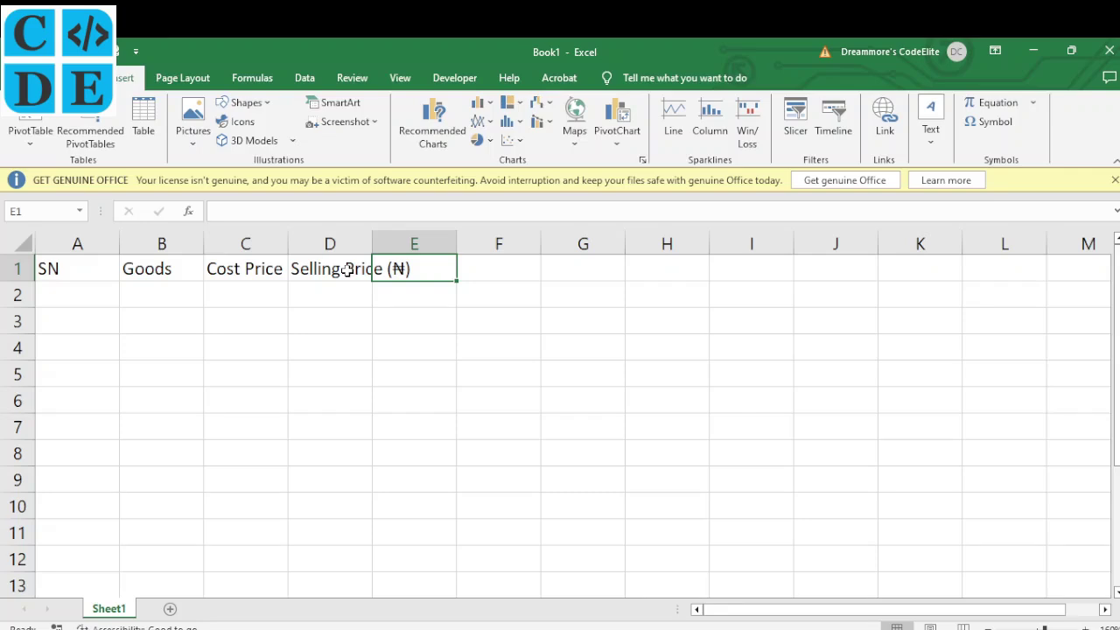
pyautogui.write('Gain')
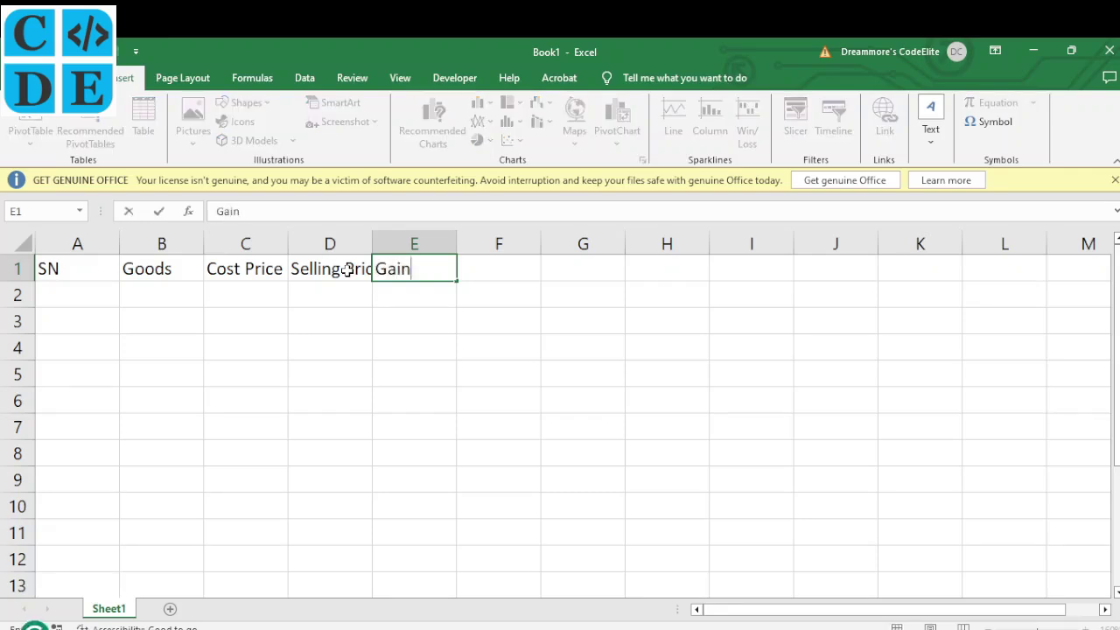
pyautogui.write('/Loss')
pyautogui.press('Tab')
pyautogui.write('T')
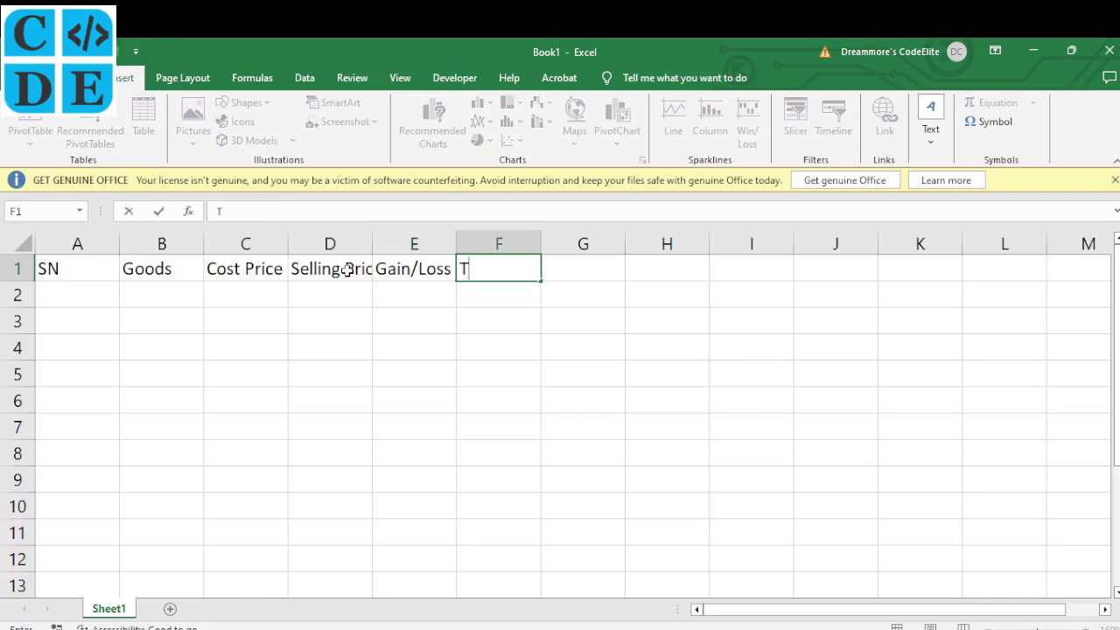
pyautogui.write('arget')
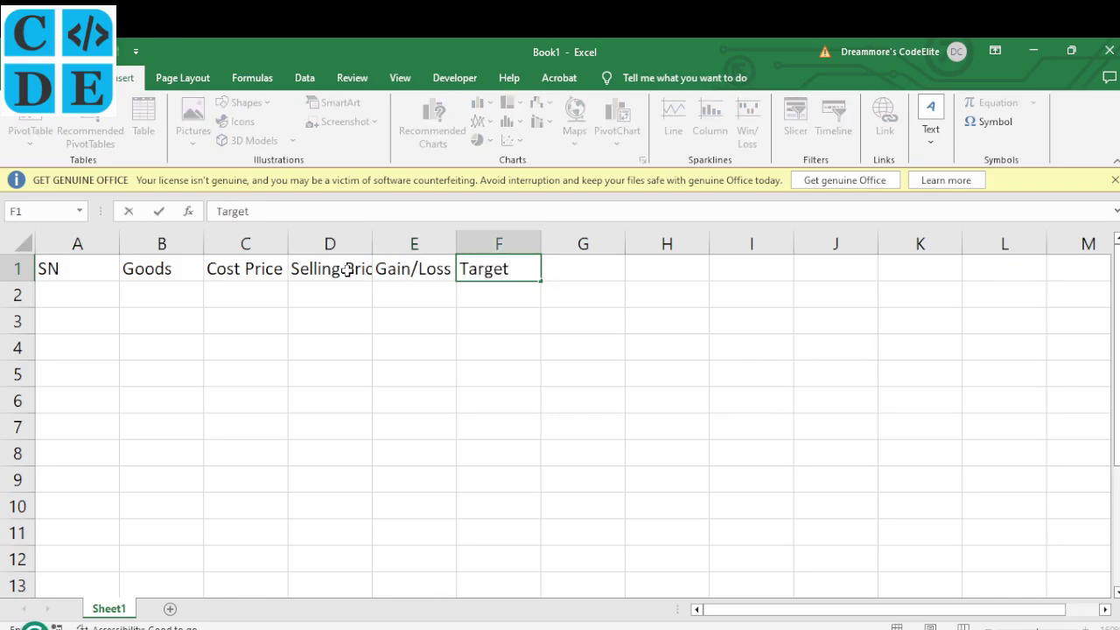
pyautogui.press('Return')
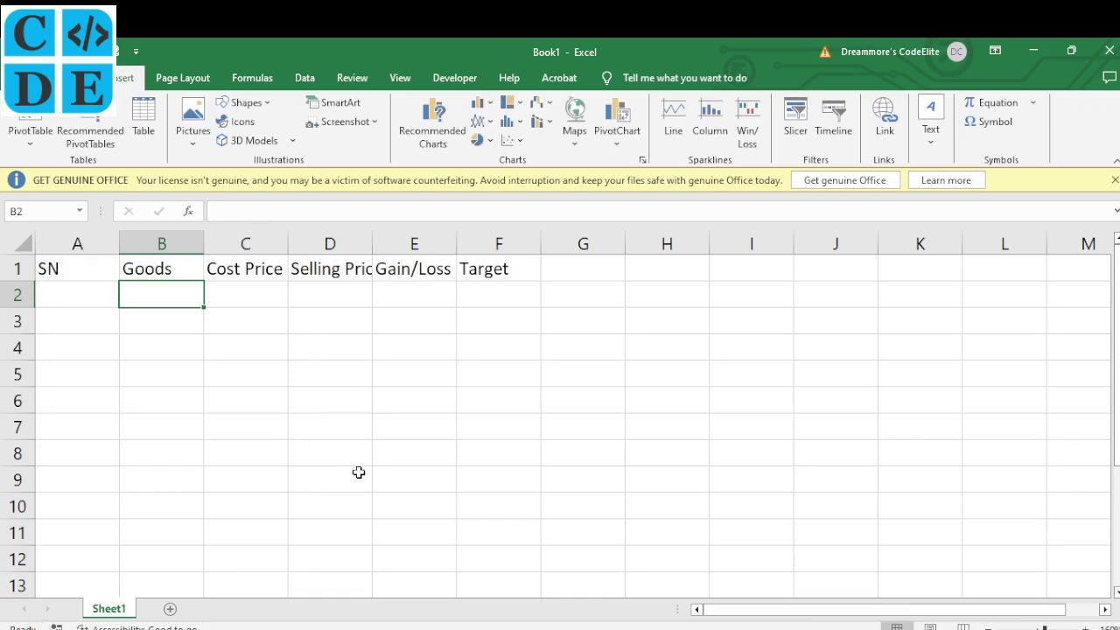
# Check the SN and Target headings in A1 and F1 against the exam question
pyautogui.click(425, 621)
pyautogui.click(61, 269)
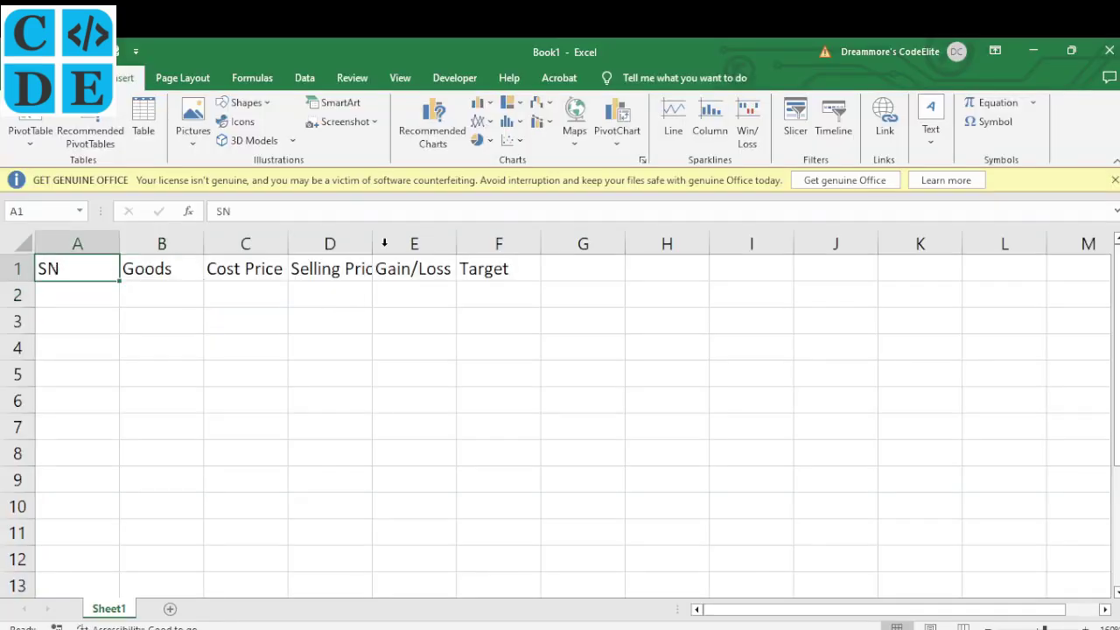
pyautogui.click(517, 269)
# Read Question 2 parts (a) to (f) on the WAEC page
pyautogui.hotkey('alt', 'Tab')
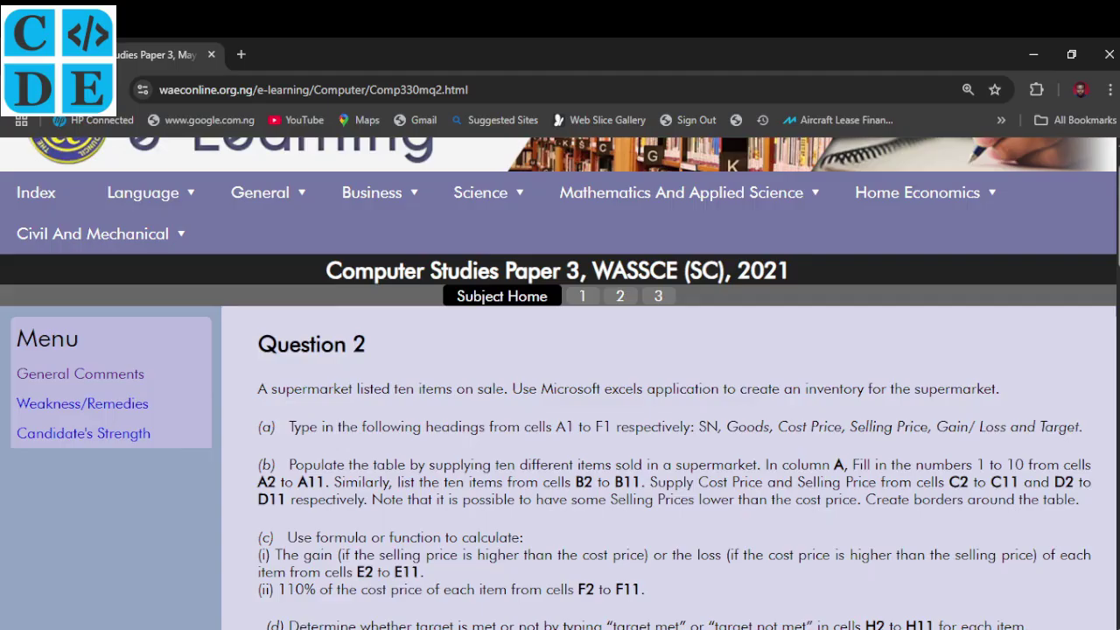
pyautogui.scroll(-1, 294, 416)
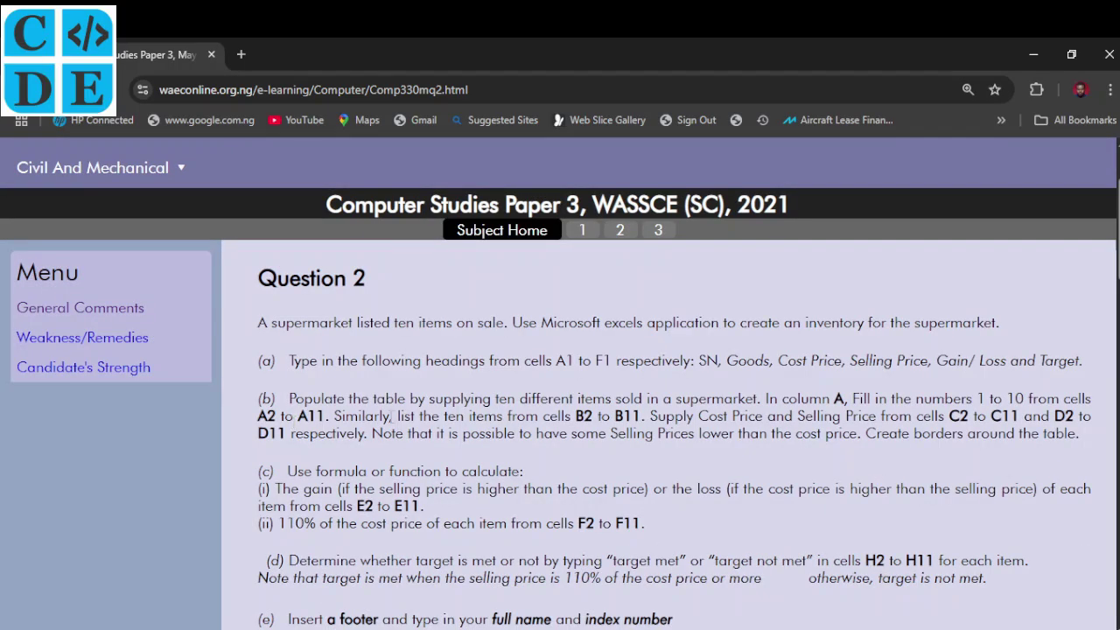
pyautogui.scroll(-1, 391, 416)
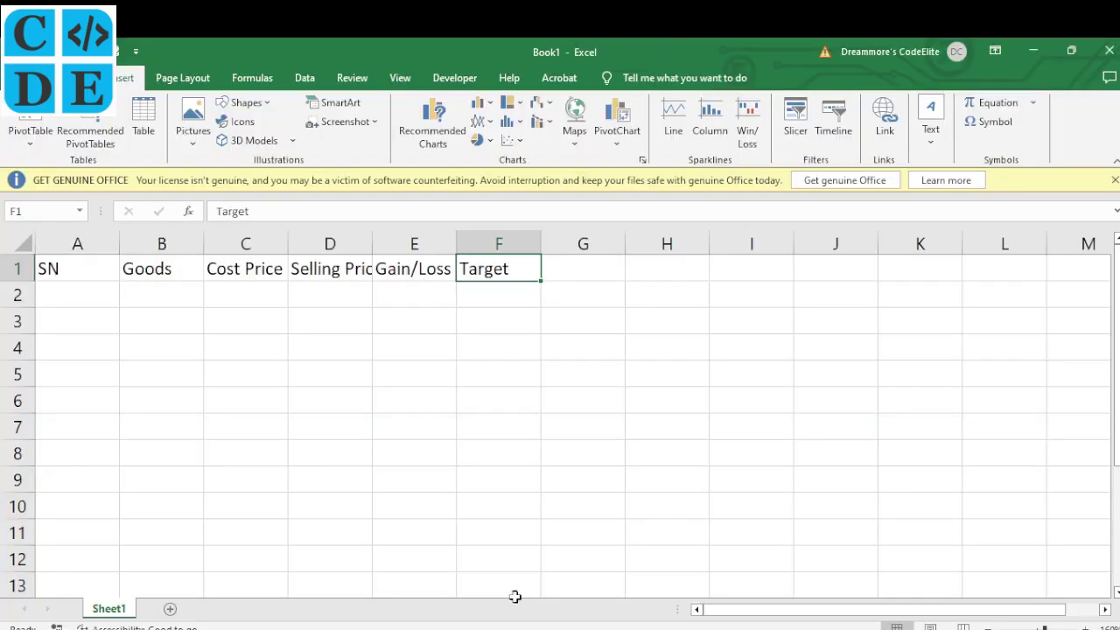
# Enter 1 and 2 in A2:A3 and fill the series down to 10 in A11
pyautogui.click(74, 297)
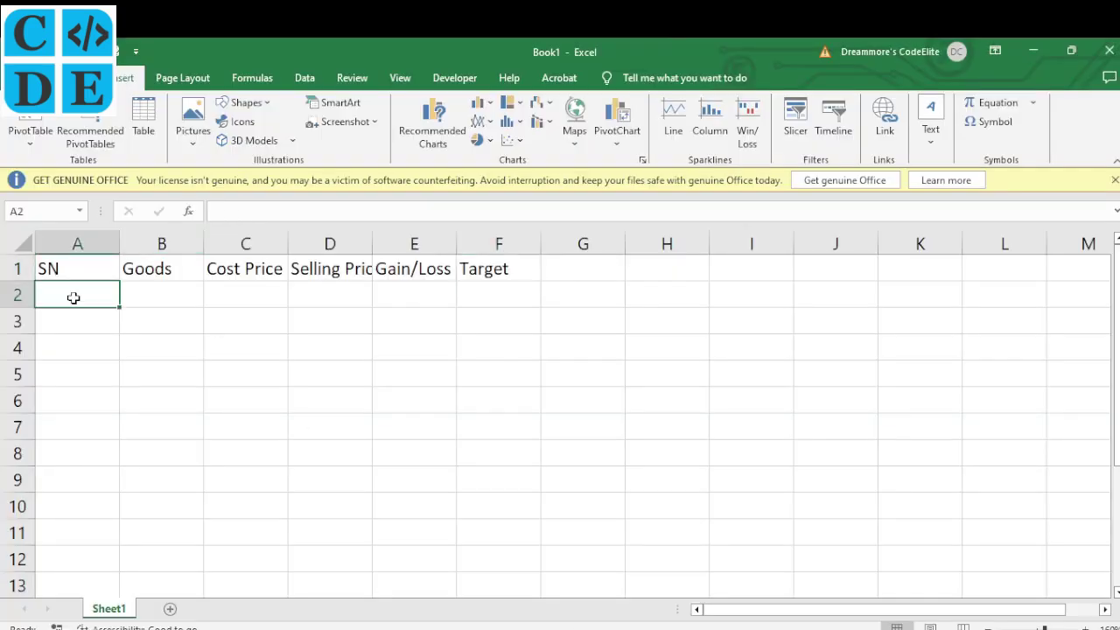
pyautogui.write('1')
pyautogui.press('Return')
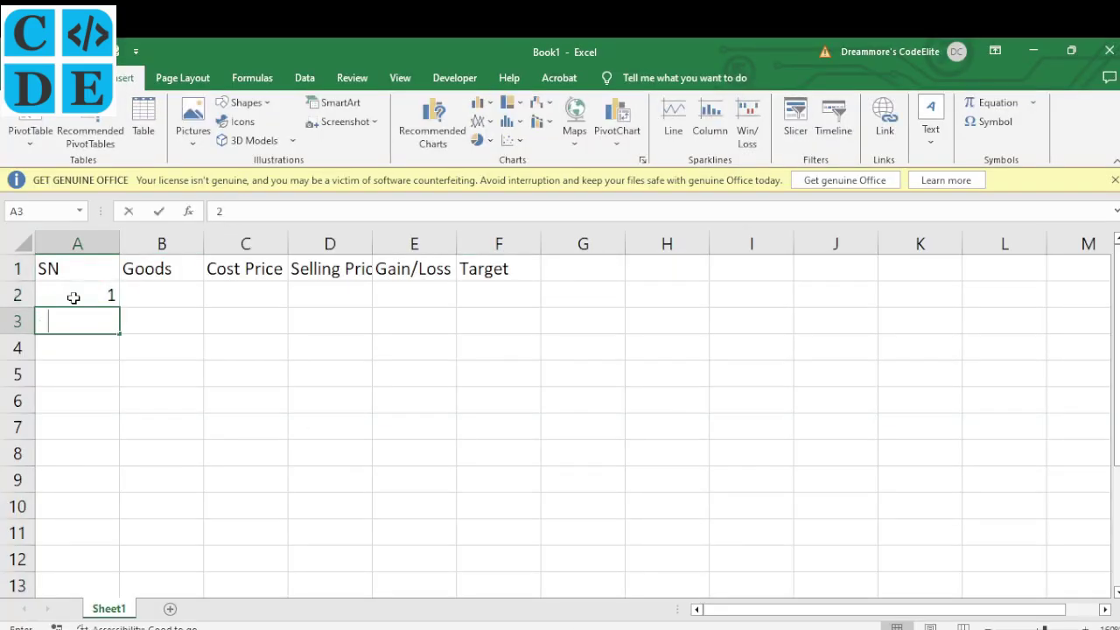
pyautogui.write('2')
pyautogui.press('Return')
pyautogui.moveTo(86, 294); pyautogui.dragTo(100, 315)
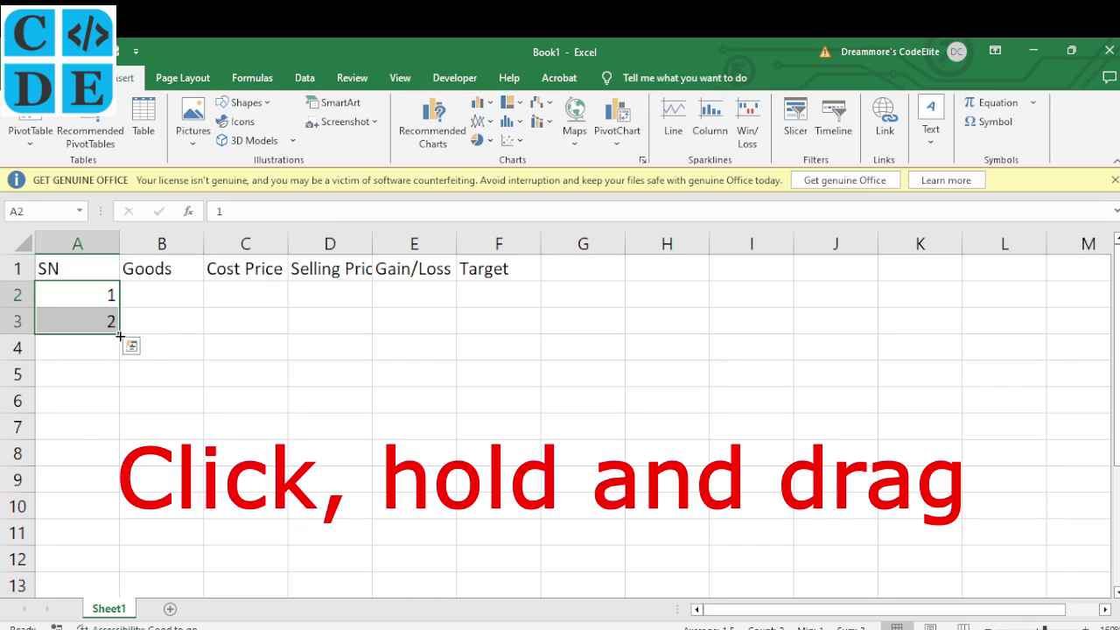
pyautogui.moveTo(119, 335); pyautogui.dragTo(125, 538)
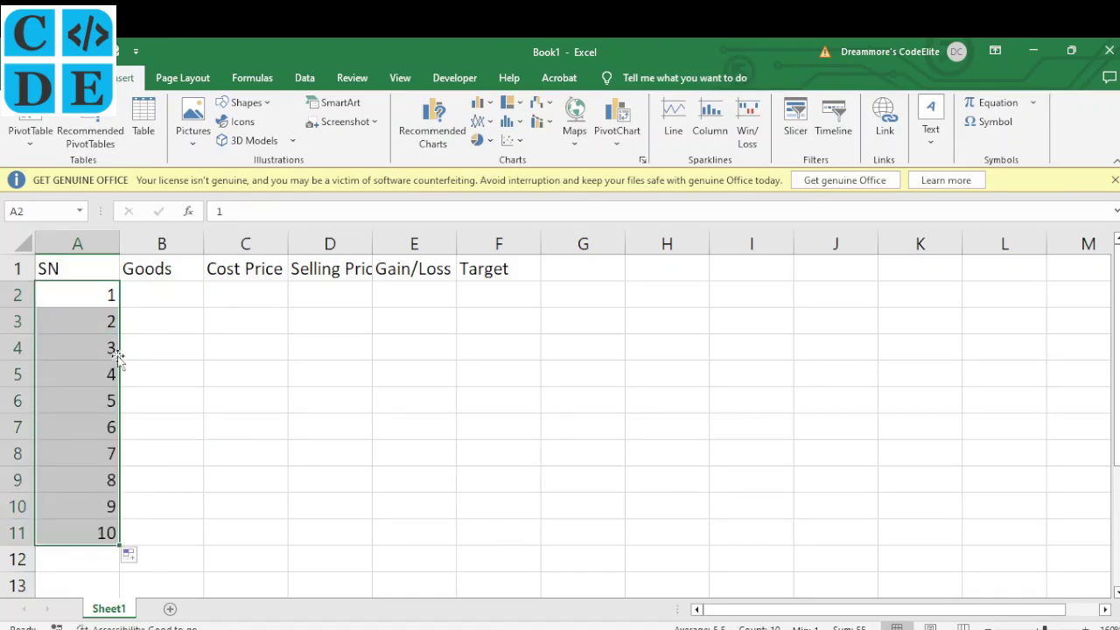
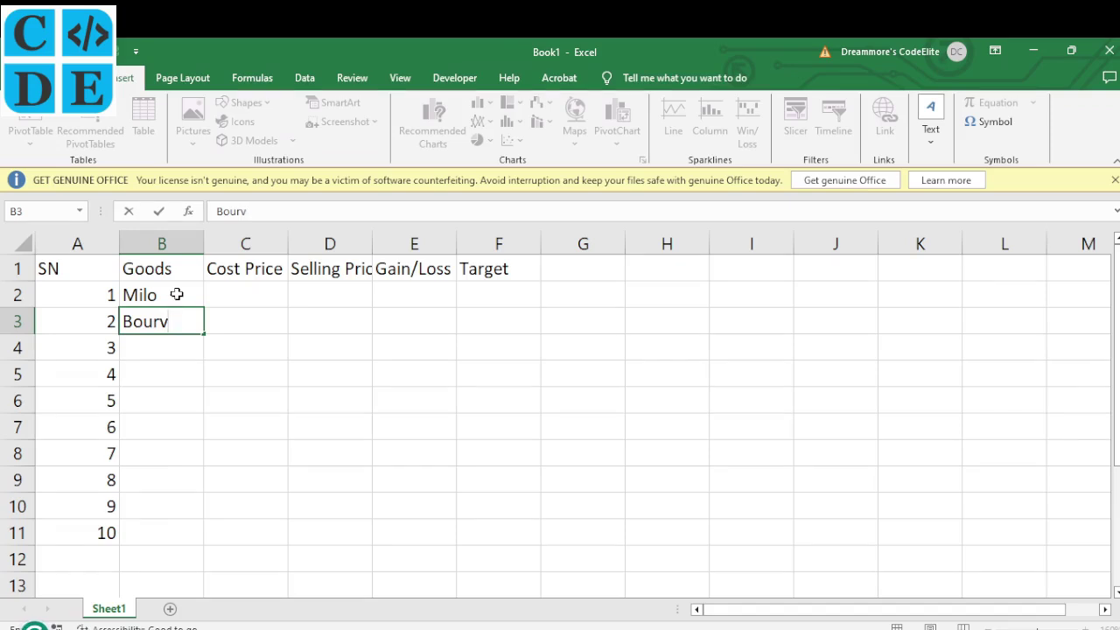
# Enter Bourvita, Bottle Water, Bread and Tin Tomatoes down the Goods column
pyautogui.press('Return')
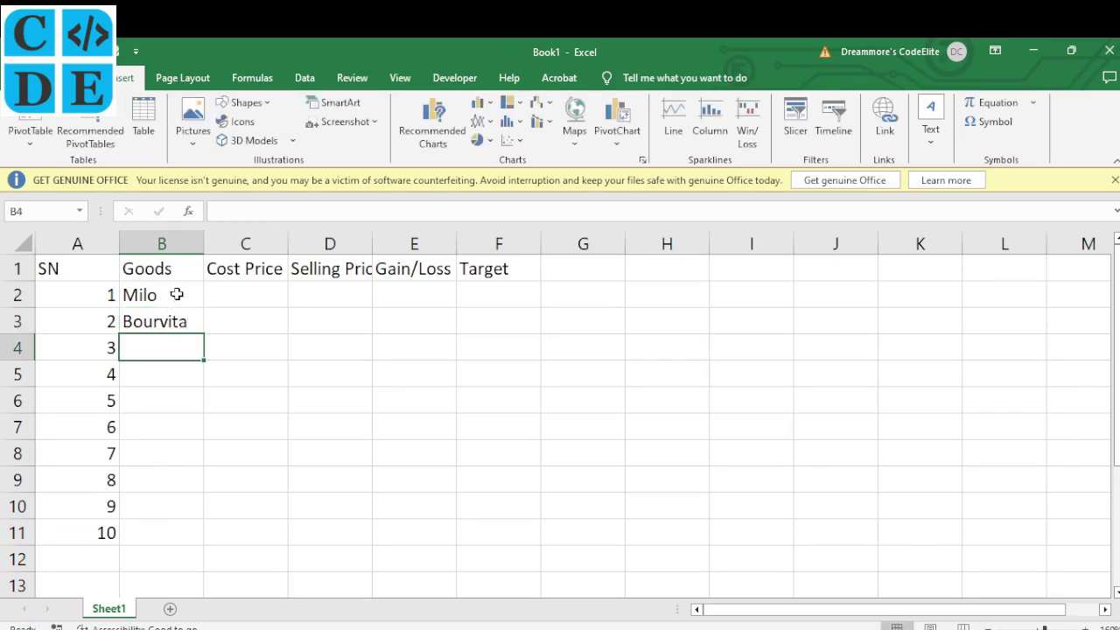
pyautogui.write('Bottle')
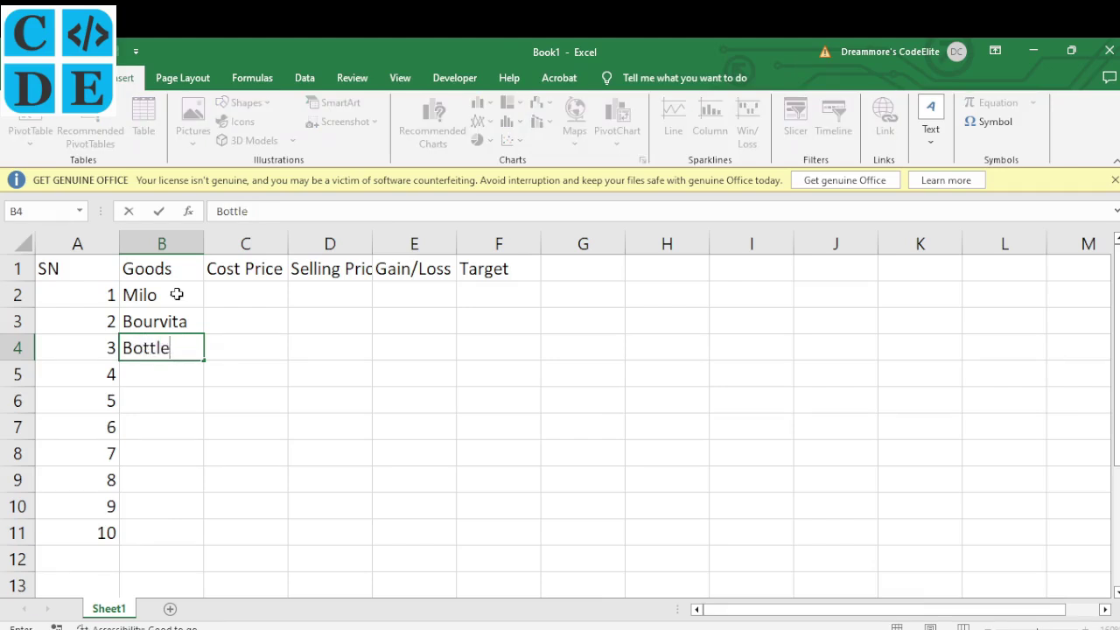
pyautogui.write(' Water')
pyautogui.press('Return')
pyautogui.write('Bread')
pyautogui.press('Return')
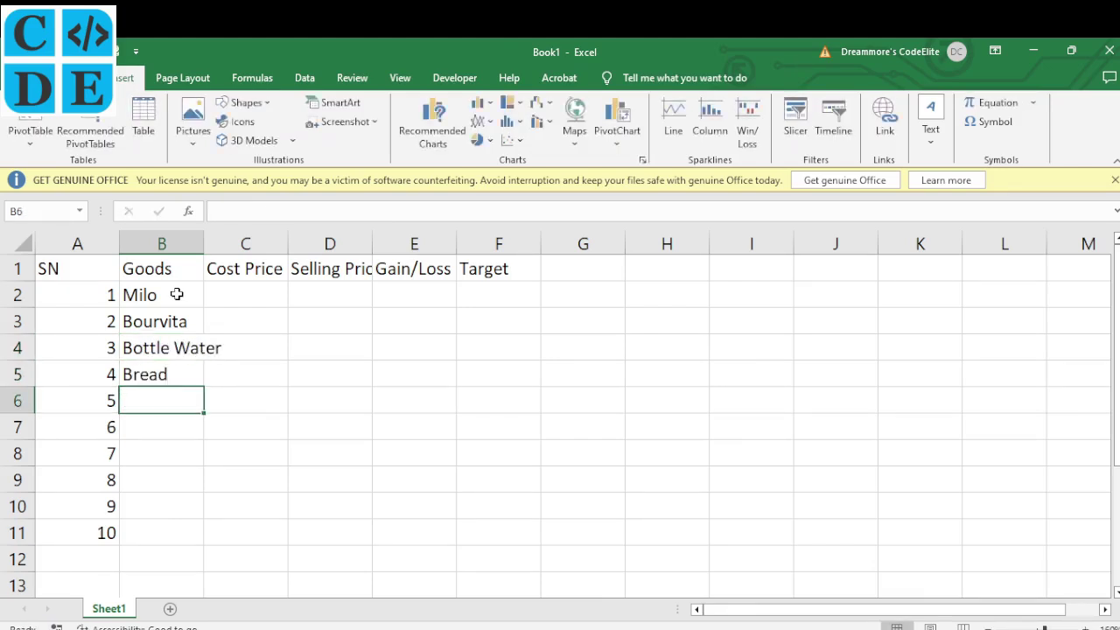
pyautogui.write('Tin Tomatoes')
pyautogui.press('Return')
# Add Chicken and Beef below them, correcting both typos
pyautogui.write('Chicj')
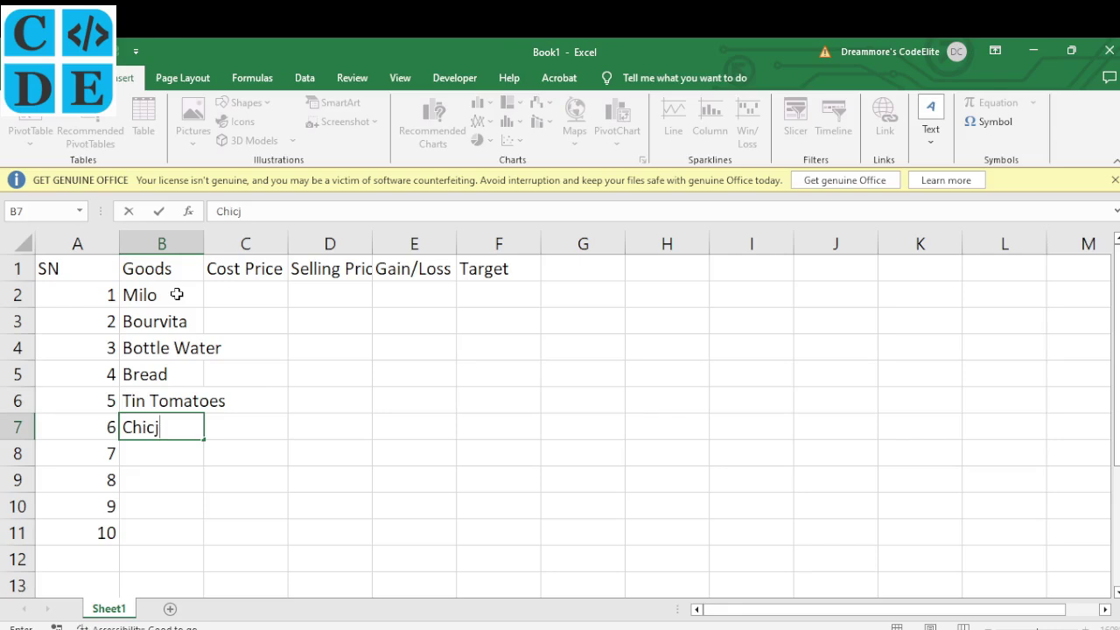
pyautogui.press('BackSpace')
pyautogui.write('ken')
pyautogui.press('Return')
pyautogui.write('Bef')
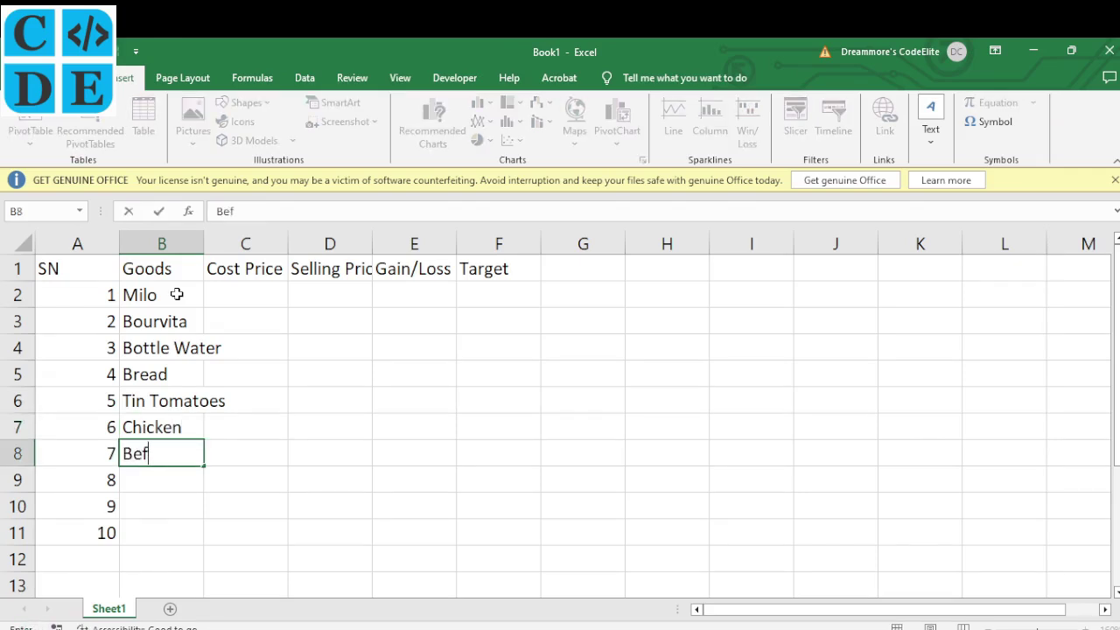
pyautogui.press('BackSpace')
pyautogui.write('e')
pyautogui.press('BackSpace')
pyautogui.write('f')
pyautogui.press('Return')
# Add Fish, Milk and Maltina to complete the Goods list, then check B2 and B4
pyautogui.write('Fish')
pyautogui.press('Return')
pyautogui.write('Milk')
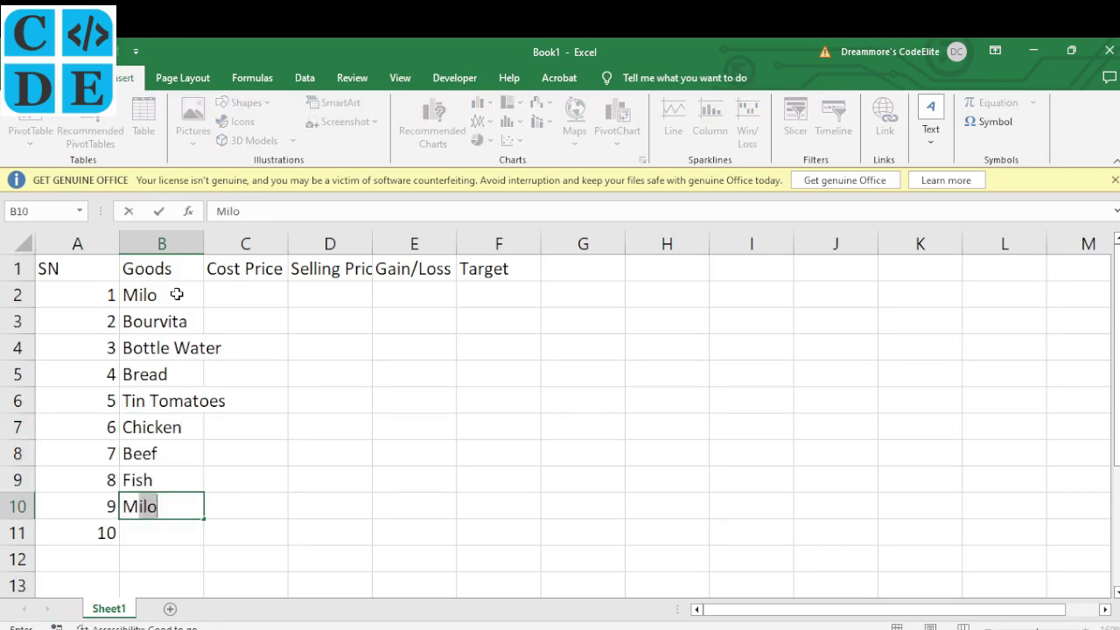
pyautogui.press('Return')
pyautogui.write('Maltina')
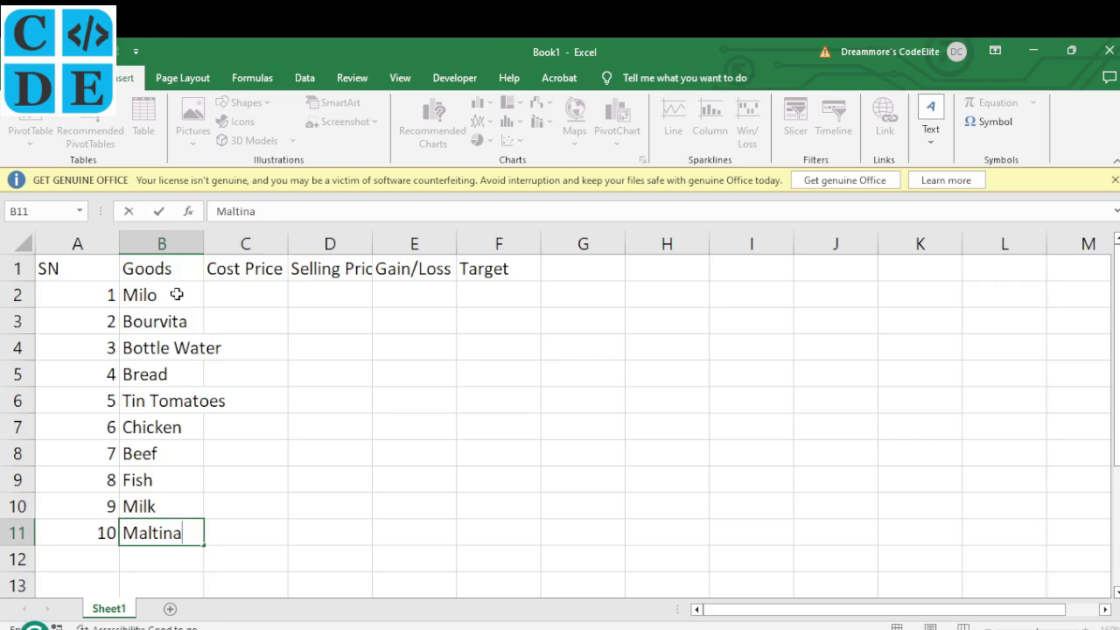
pyautogui.click(278, 367)
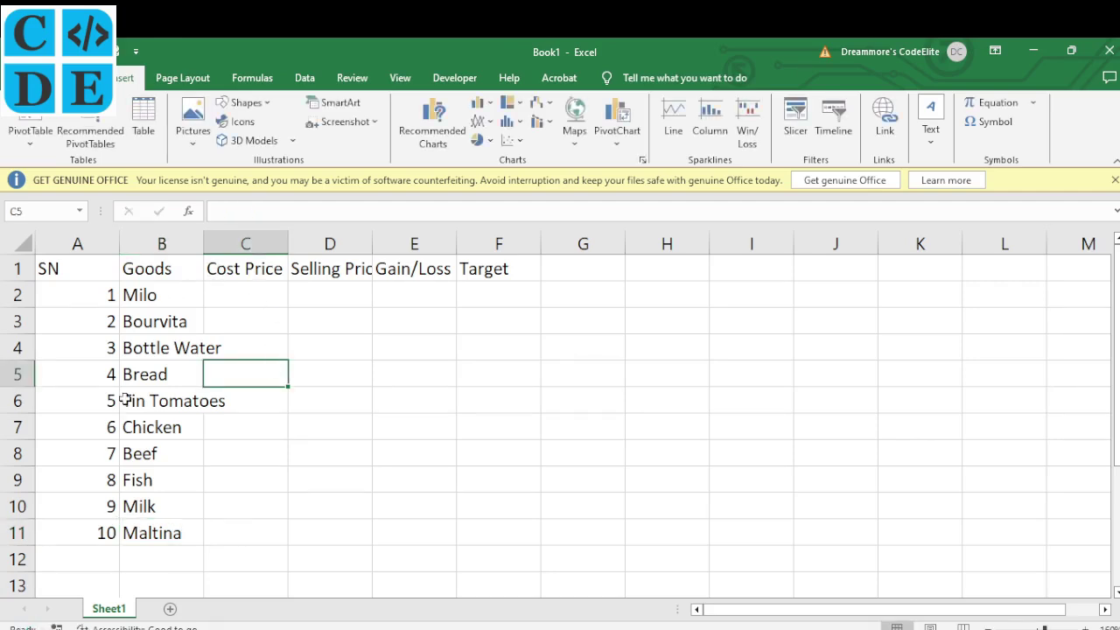
pyautogui.click(181, 300)
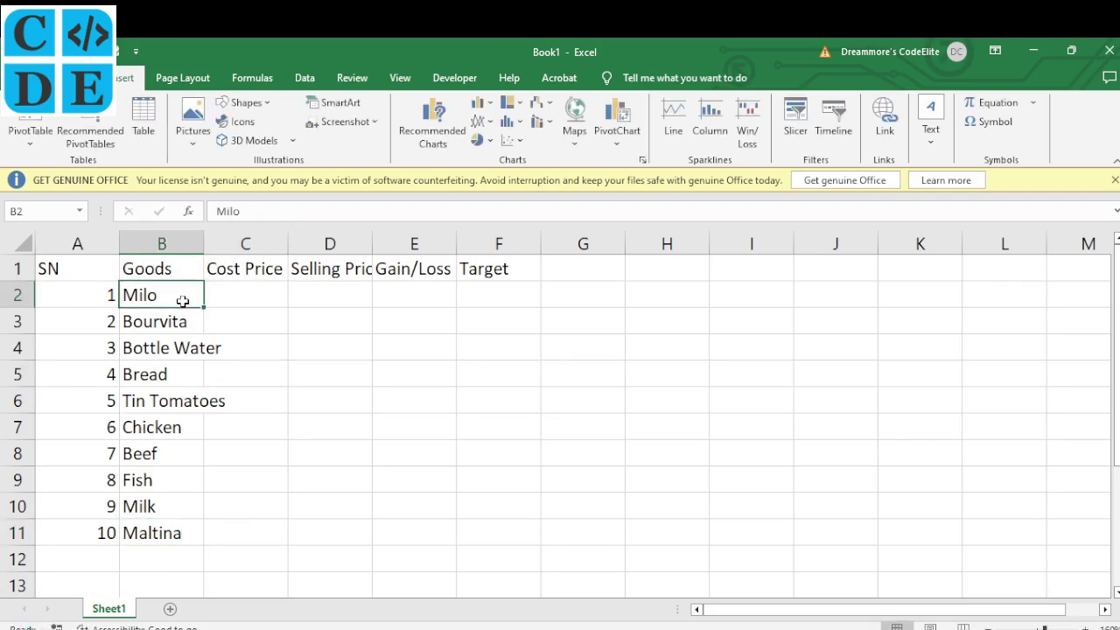
pyautogui.click(180, 349)
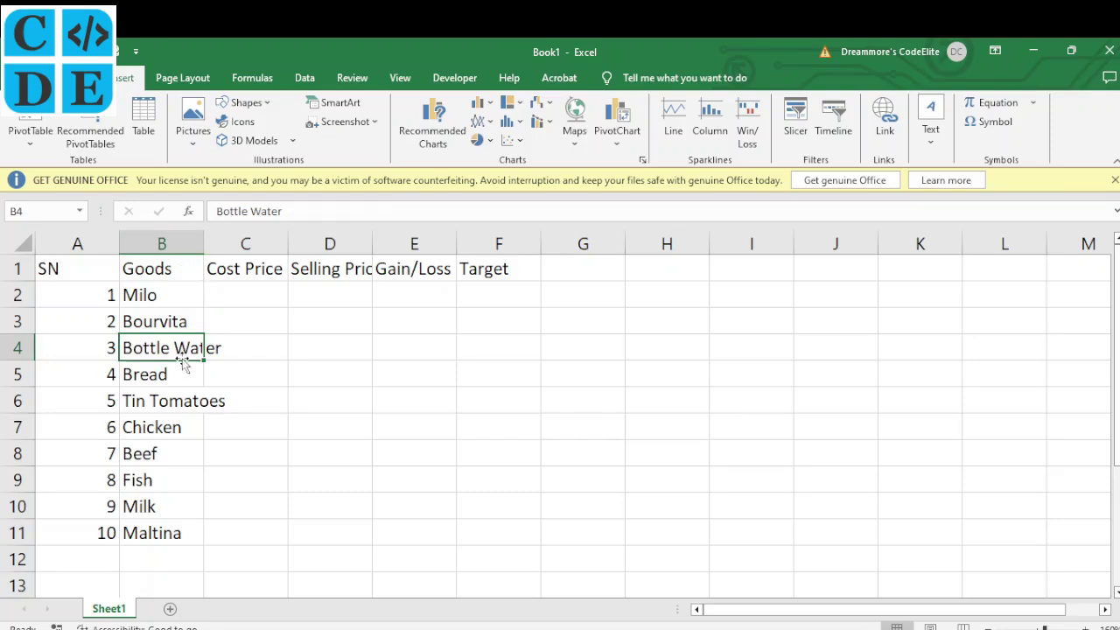
# AutoFit all worksheet columns so the Cost Price (₦) and Selling Price (₦) headers show fully
pyautogui.click(359, 270)
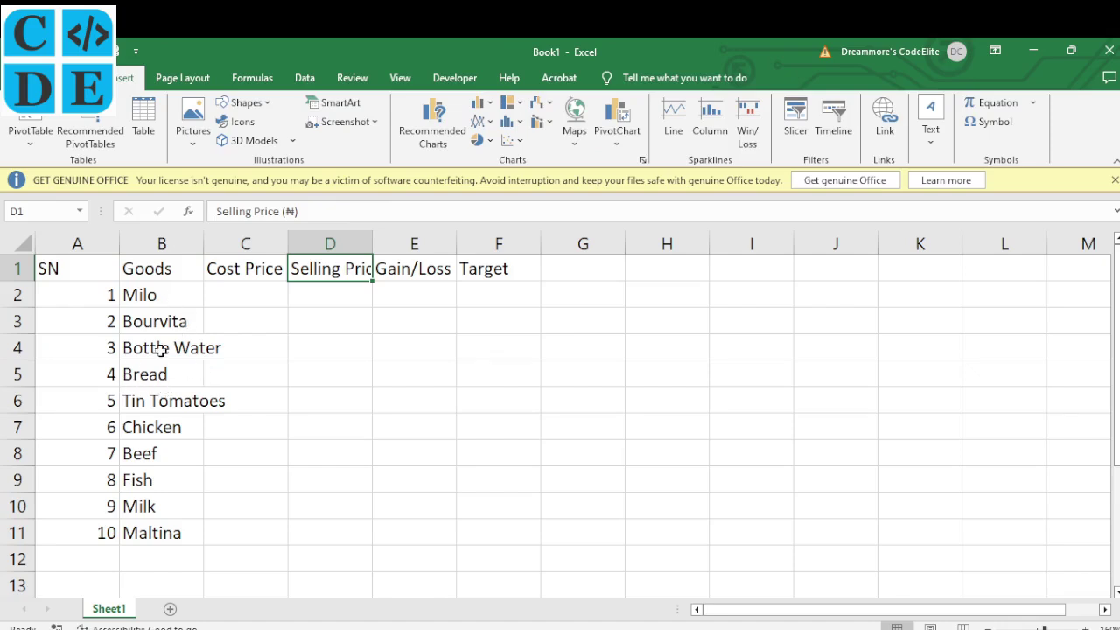
pyautogui.click(19, 242)
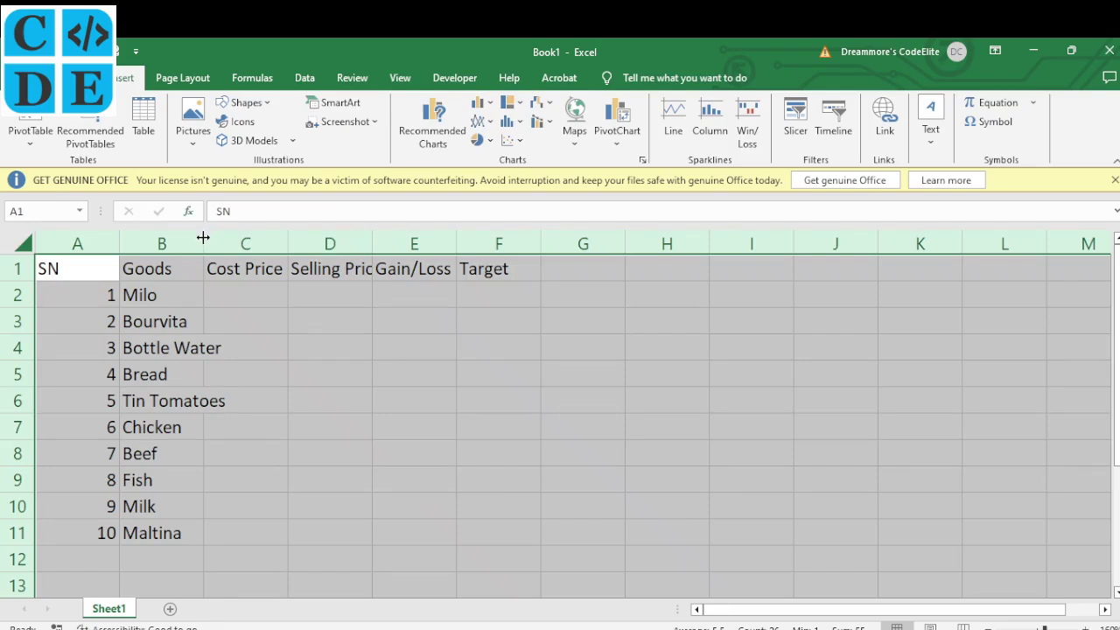
pyautogui.doubleClick(203, 237)
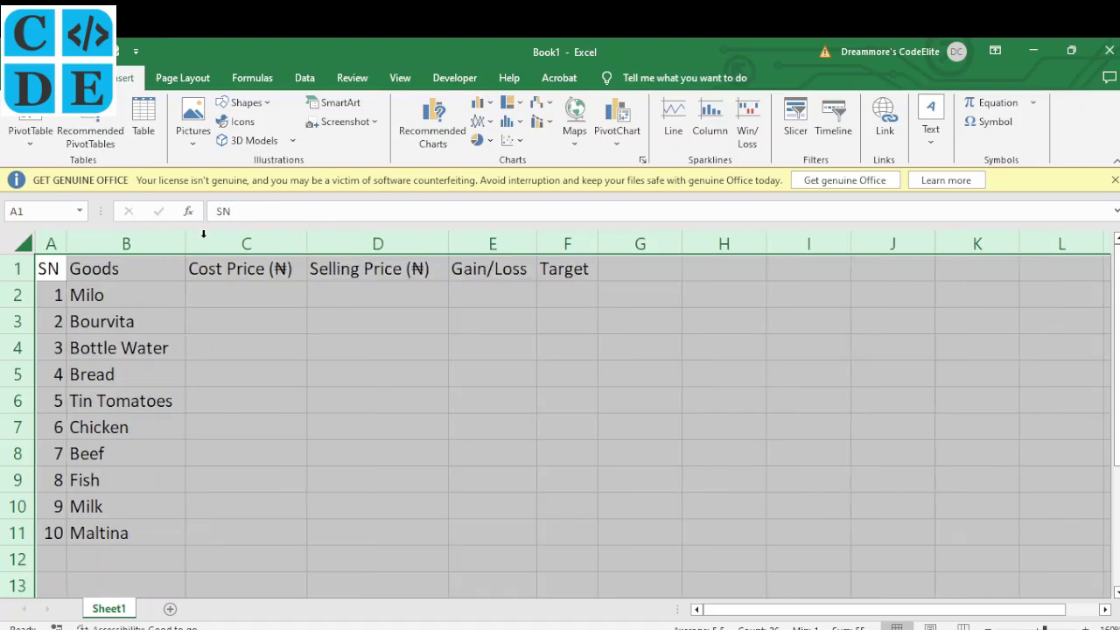
pyautogui.click(234, 297)
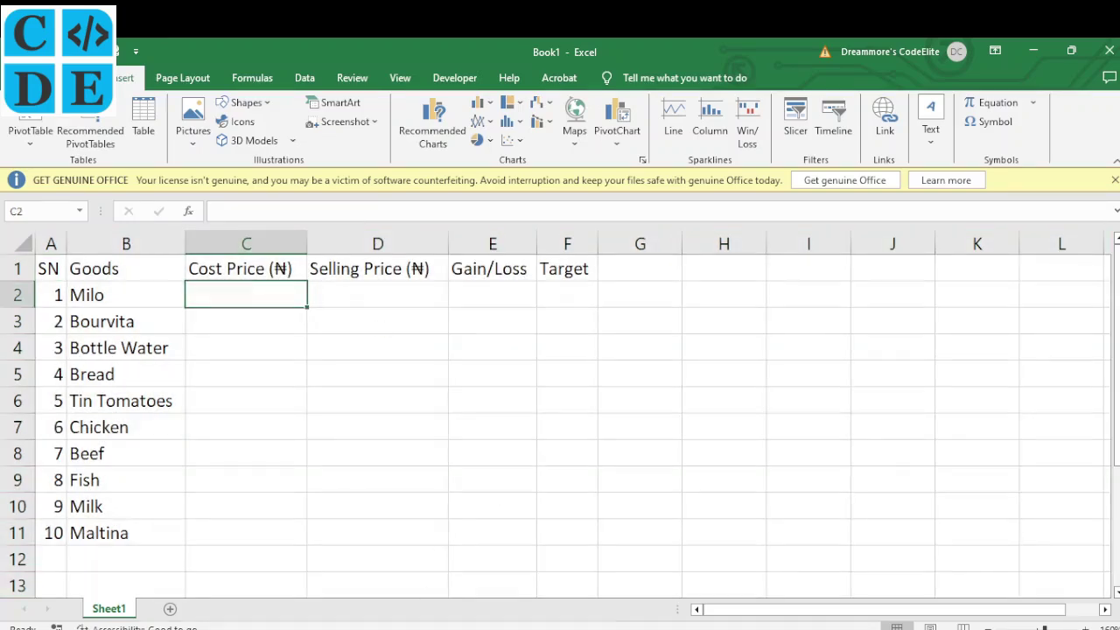
pyautogui.click(424, 629)
pyautogui.click(348, 294)
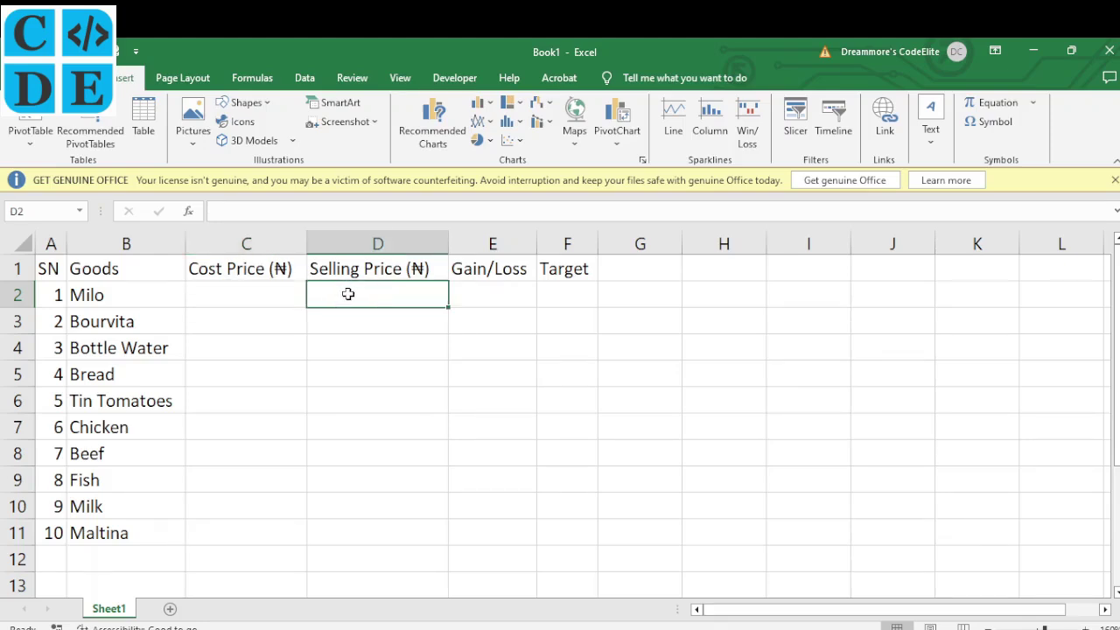
pyautogui.click(251, 295)
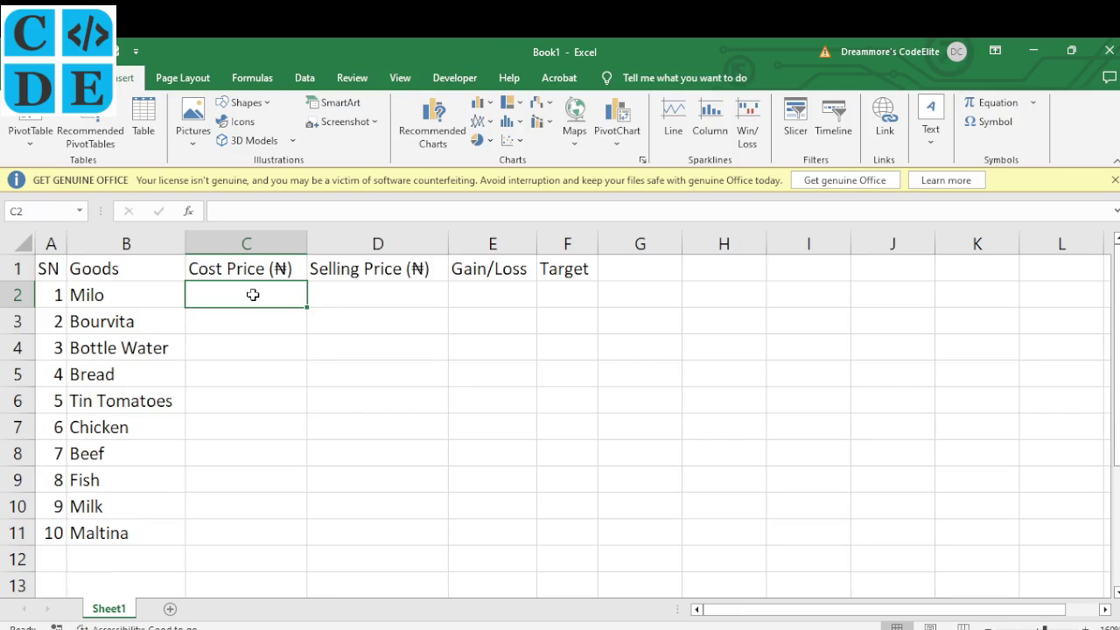
# Enter cost prices 2000, 2200, 1500, 1300 and 1000 in C2:C6
pyautogui.write('2000')
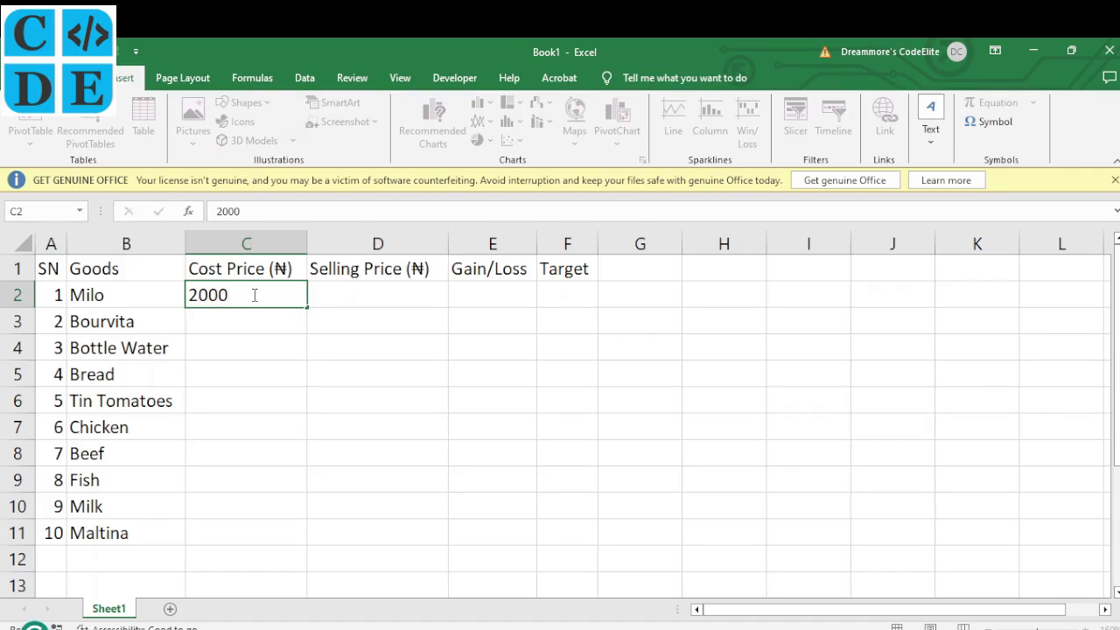
pyautogui.press('Return')
pyautogui.write('2200')
pyautogui.press('Return')
pyautogui.write('1500')
pyautogui.press('Return')
pyautogui.write('1300')
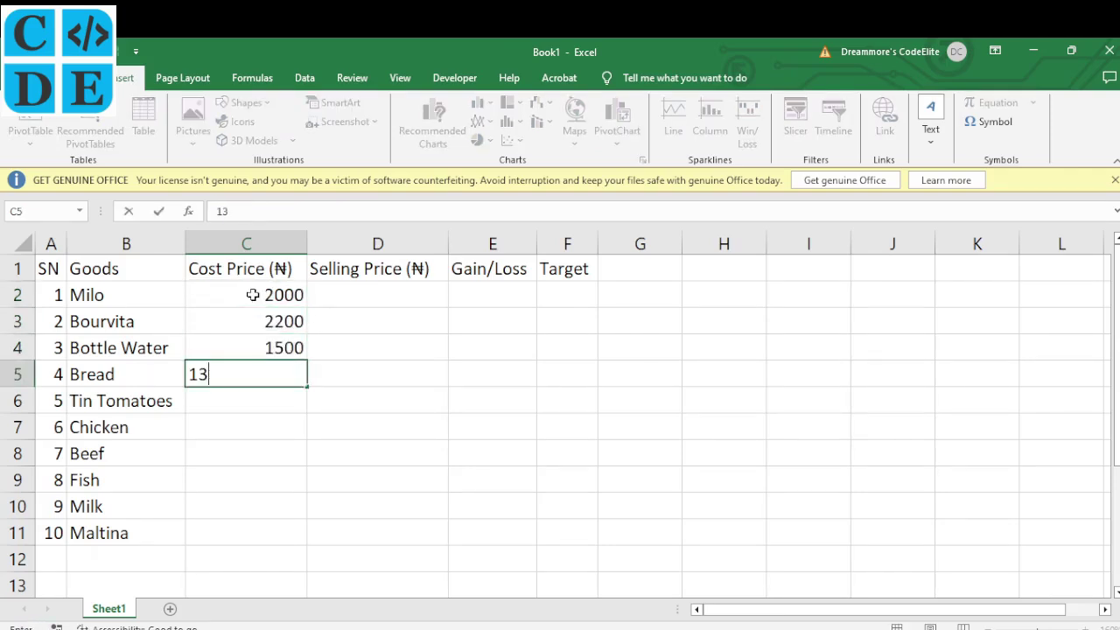
pyautogui.press('Return')
pyautogui.write('1000')
pyautogui.press('Return')
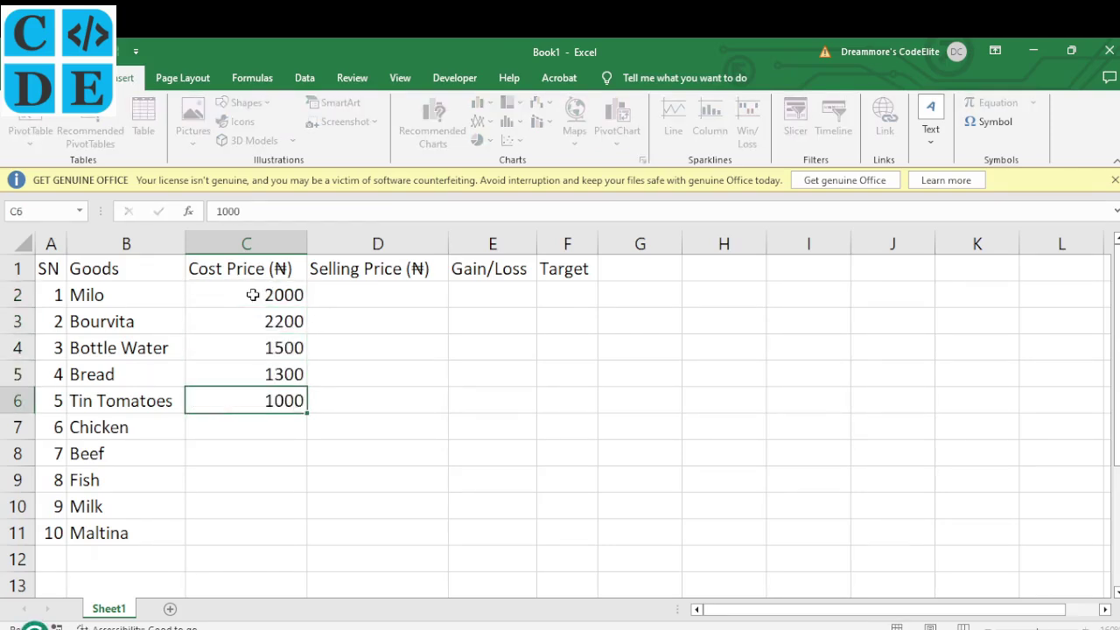
# Enter cost prices 2400, 3000, 3200, 2500 and 1200 in C7:C11
pyautogui.write('2400')
pyautogui.press('Return')
pyautogui.write('3000')
pyautogui.press('Return')
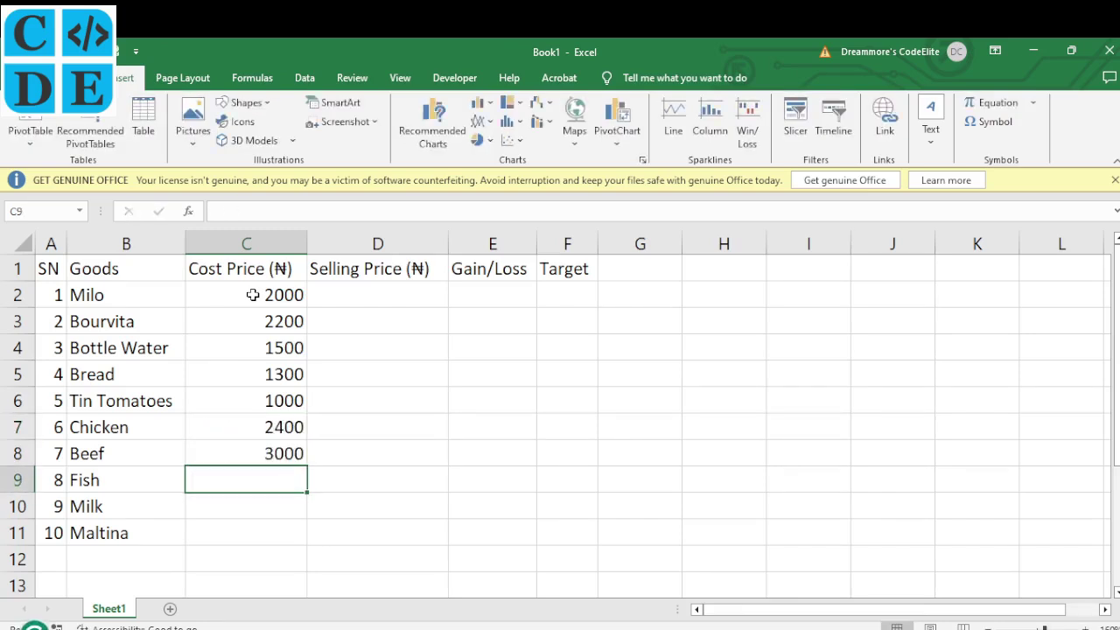
pyautogui.write('3200')
pyautogui.press('Return')
pyautogui.write('2500')
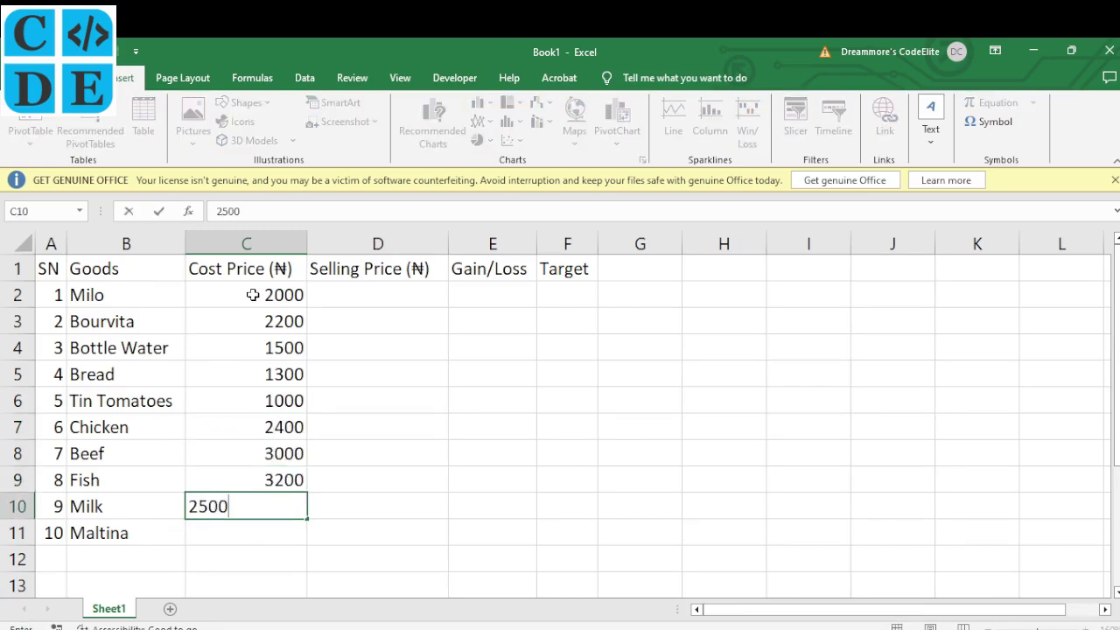
pyautogui.press('Return')
pyautogui.write('1200')
pyautogui.hotkey('ctrl', 'Return')
pyautogui.click(339, 300)
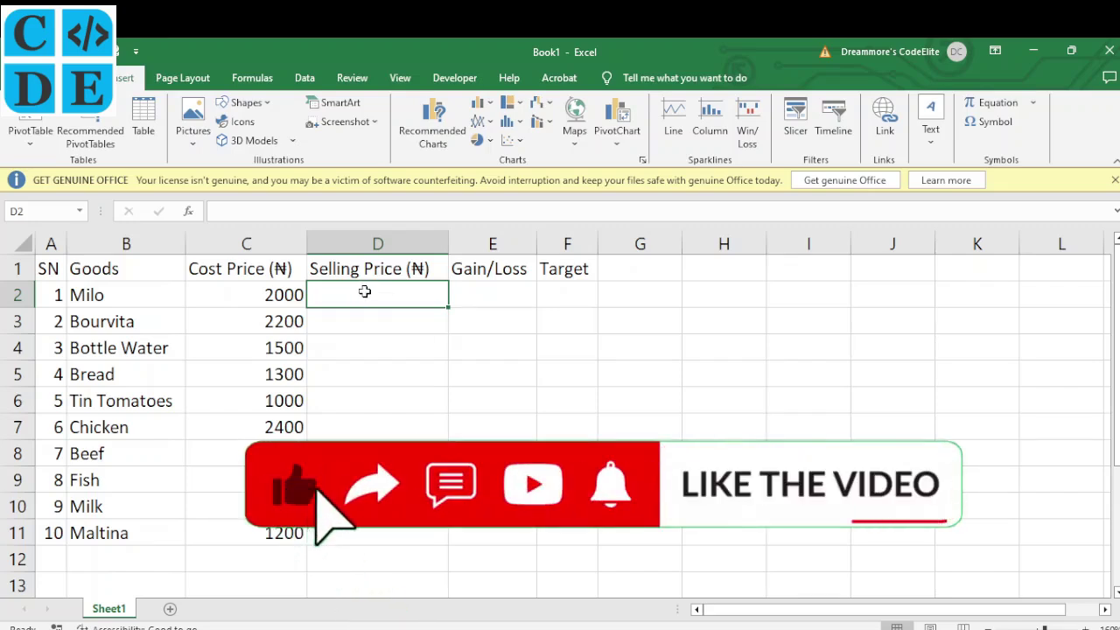
# Enter selling prices 2500, 2450, 1710, 1400 and 1200 for Milo through Tin Tomatoes
pyautogui.write('2500')
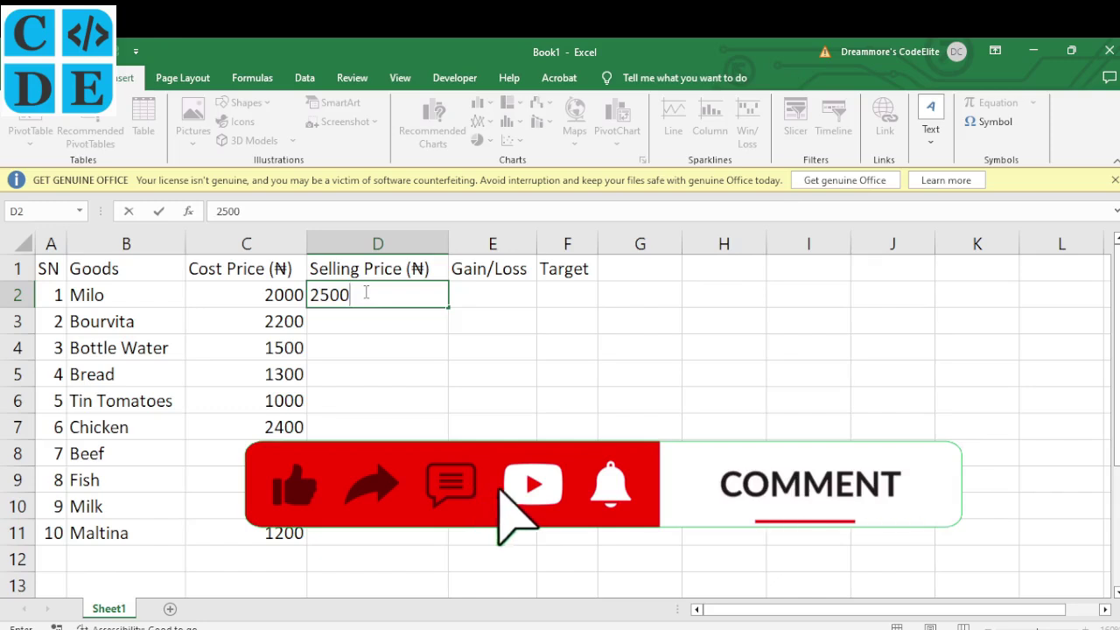
pyautogui.press('Return')
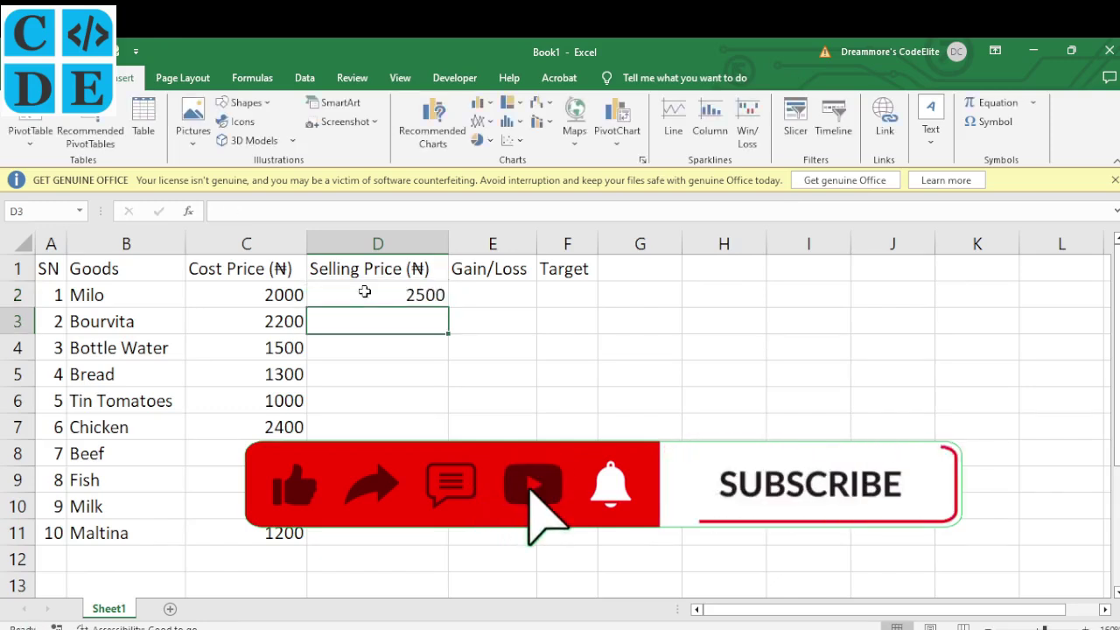
pyautogui.write('2200')
pyautogui.press('BackSpace')
pyautogui.press('BackSpace')
pyautogui.press('BackSpace')
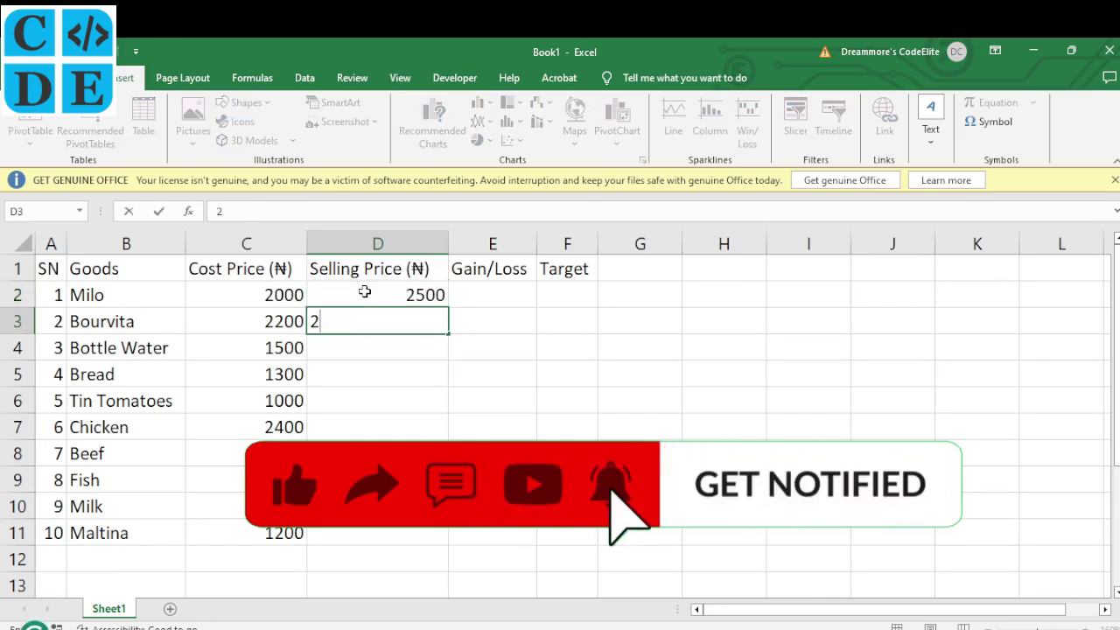
pyautogui.write('450')
pyautogui.press('Return')
pyautogui.write('1710')
pyautogui.press('Return')
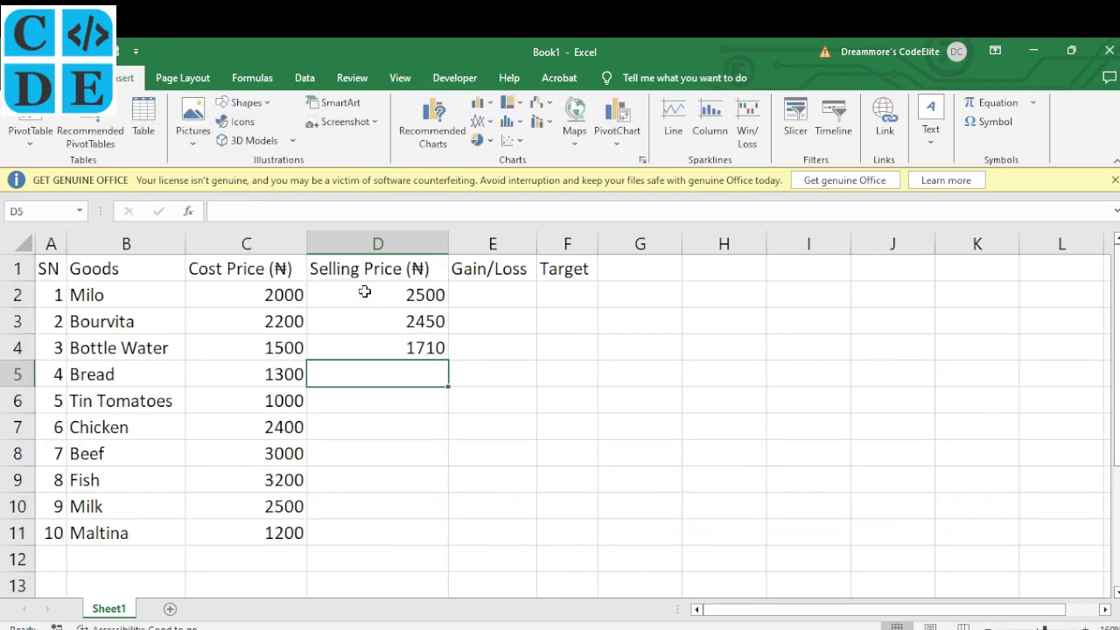
pyautogui.write('1400')
pyautogui.press('Return')
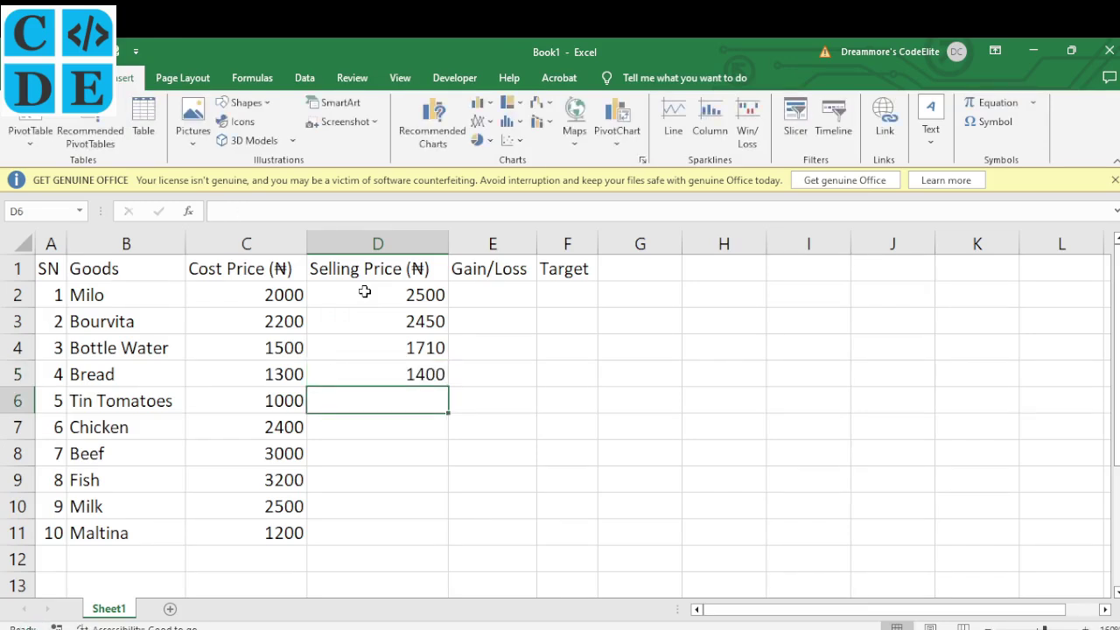
pyautogui.write('1200')
pyautogui.press('Return')
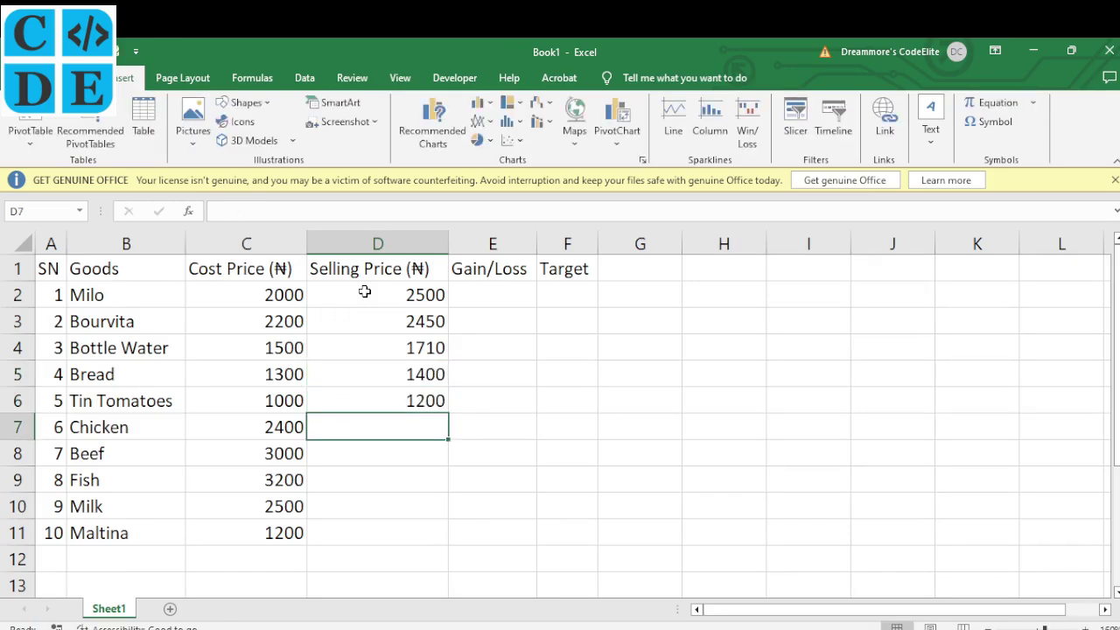
# Enter selling prices 2750, 2900, 3550, 2810 and 1350 for Chicken through Maltina, then view Question 2
pyautogui.write('2750')
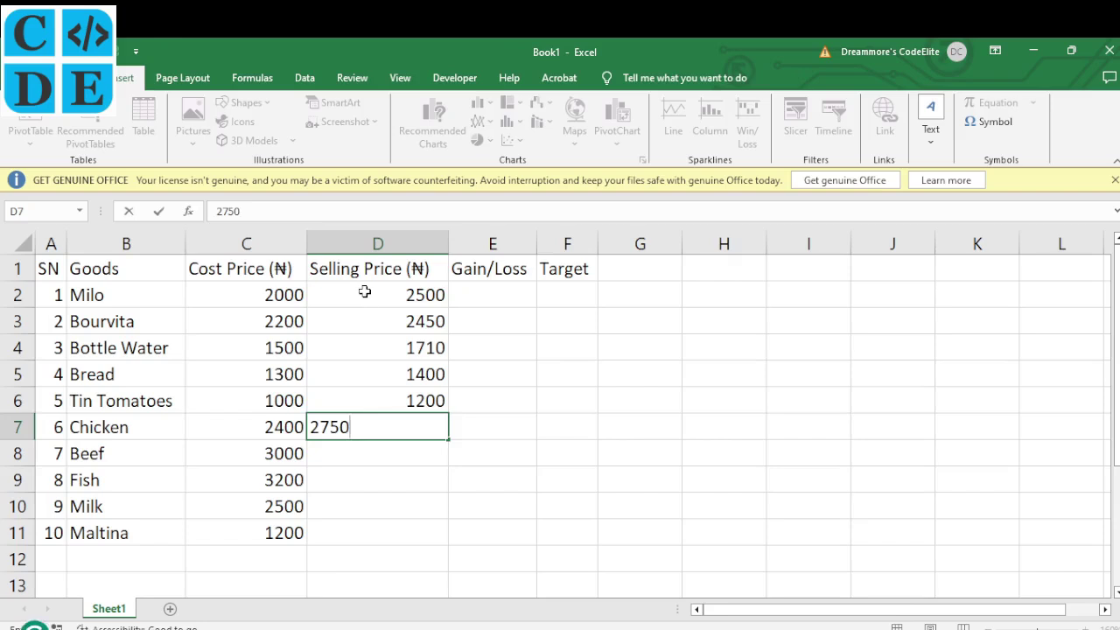
pyautogui.press('Return')
pyautogui.write('2900')
pyautogui.press('Return')
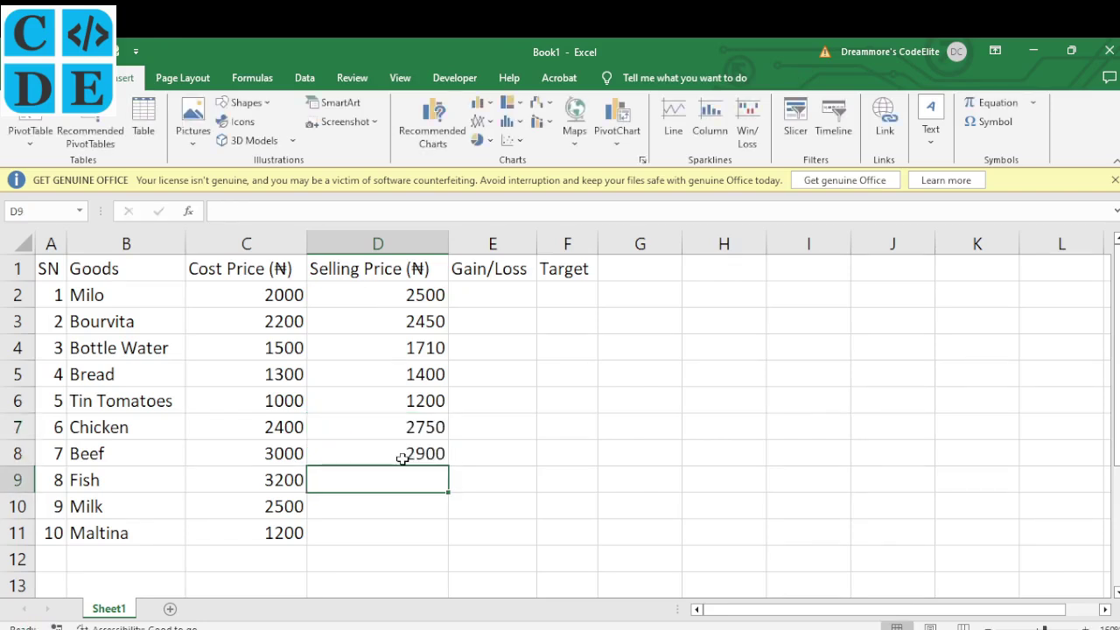
pyautogui.click(402, 459)
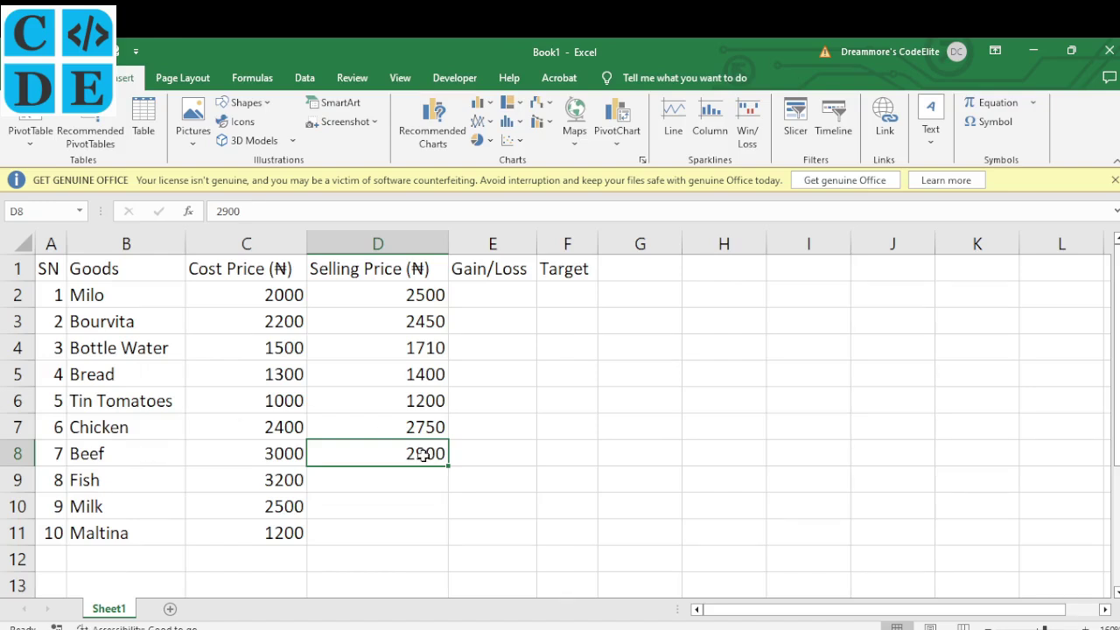
pyautogui.click(401, 479)
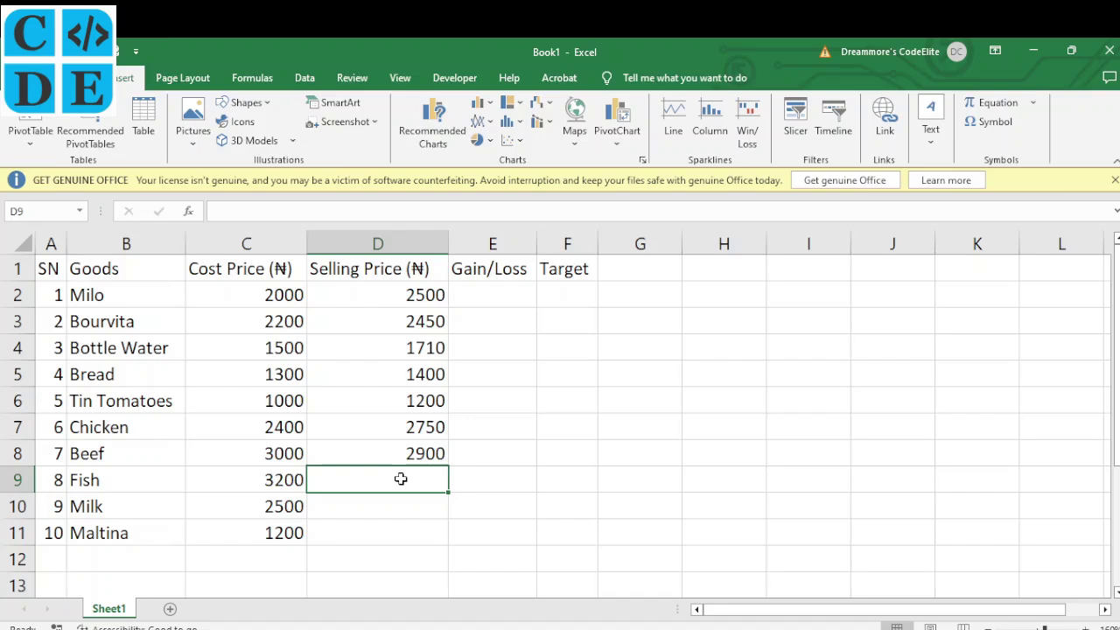
pyautogui.write('3550')
pyautogui.press('Return')
pyautogui.write('2810')
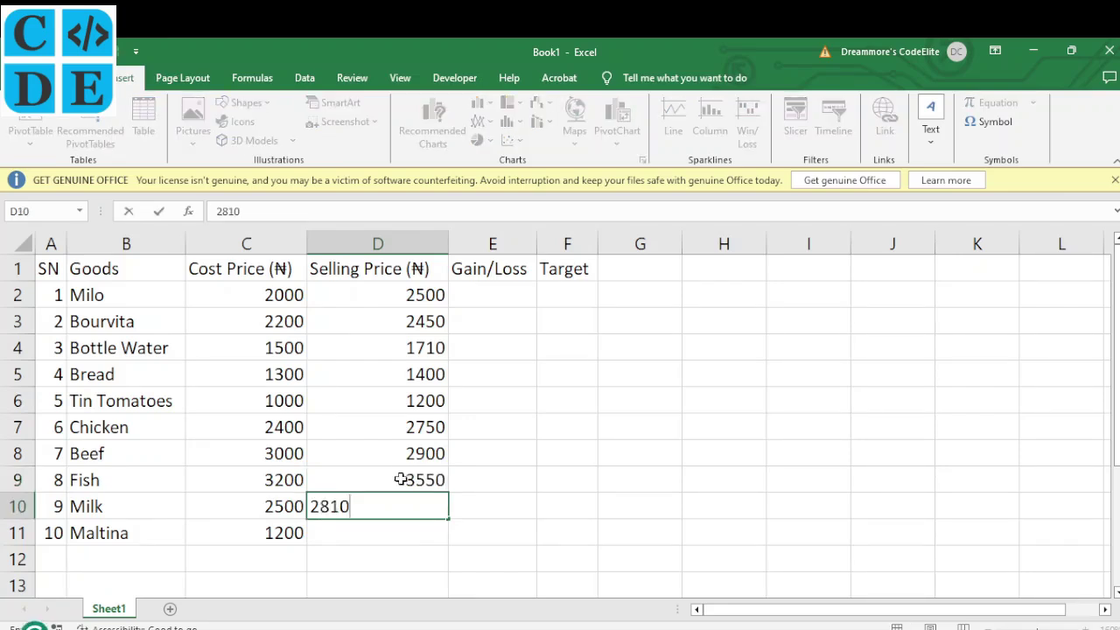
pyautogui.press('Return')
pyautogui.write('1350')
pyautogui.press('Return')
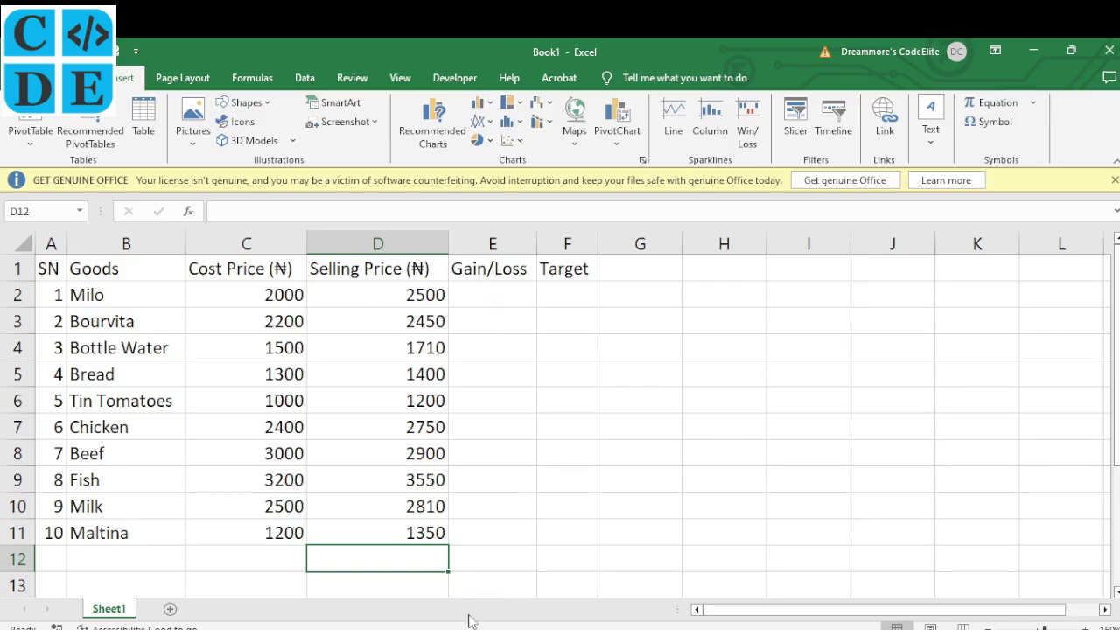
pyautogui.hotkey('alt', 'Tab')
pyautogui.scroll(-1, 652, 469)
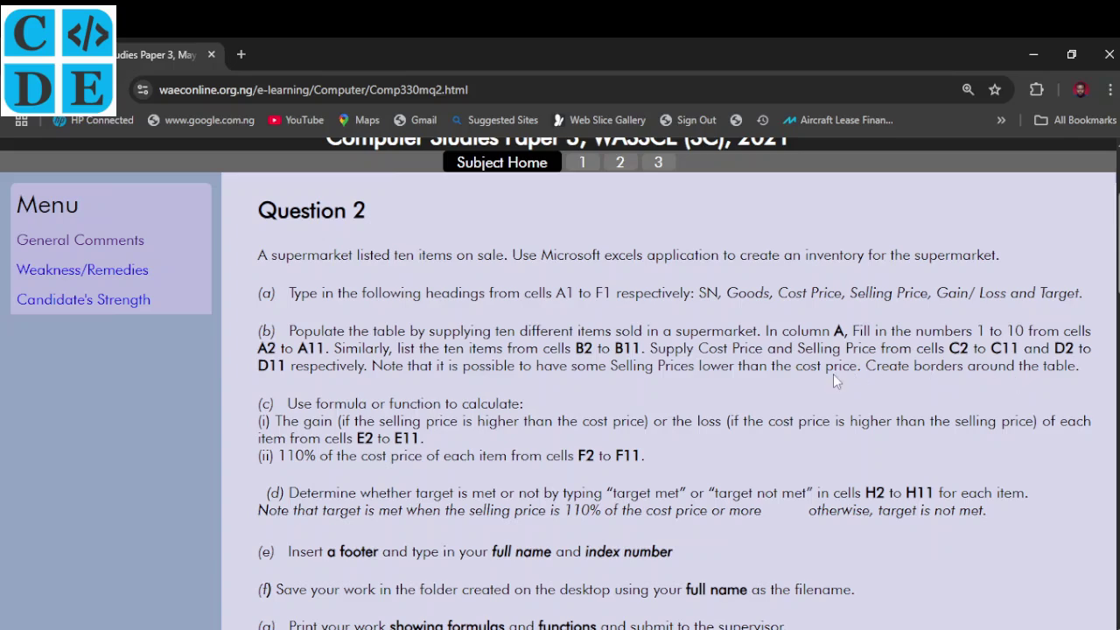
# Switch back to the Book1 workbook in Excel after reviewing Question 2
pyautogui.click(658, 623)
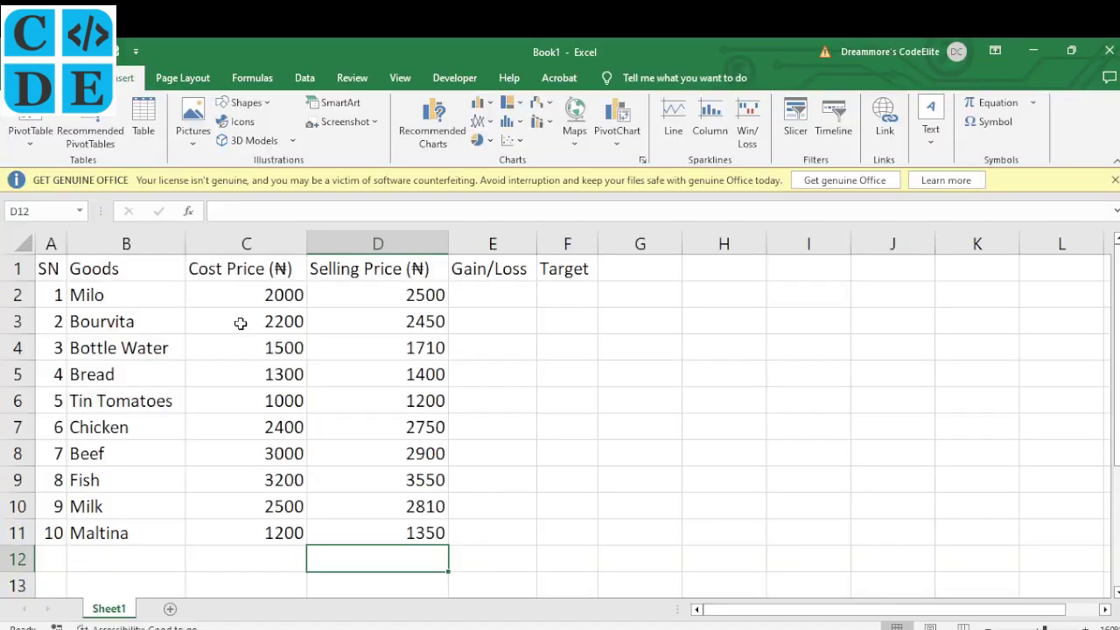
# Apply All Borders to the A1:F11 inventory table, then return to the Question 2 page
pyautogui.moveTo(50, 270); pyautogui.dragTo(537, 544)
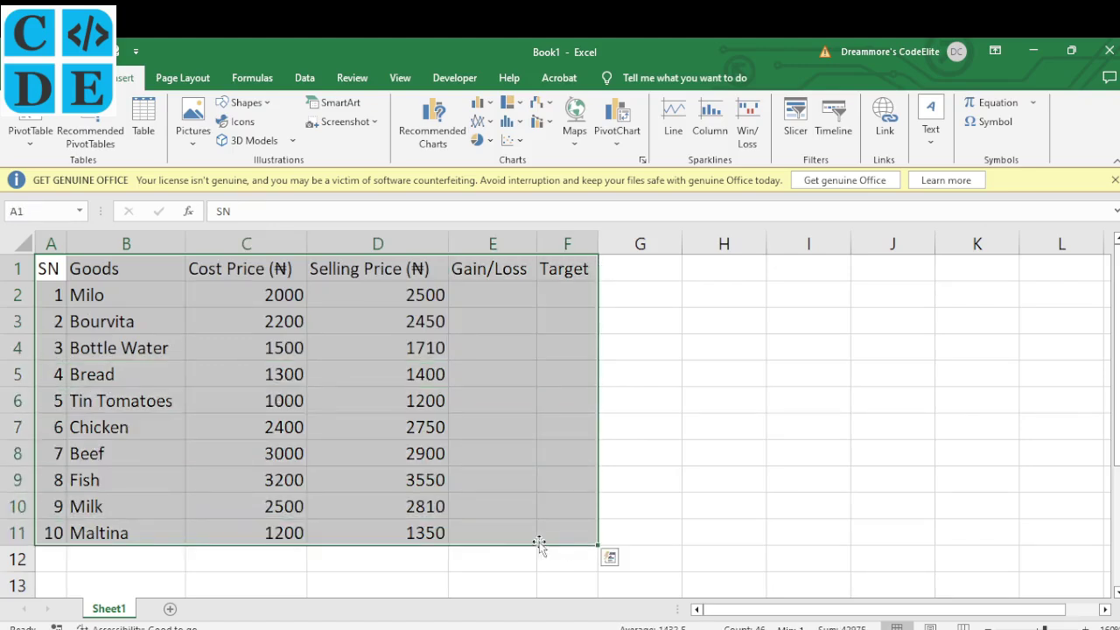
pyautogui.click(87, 77)
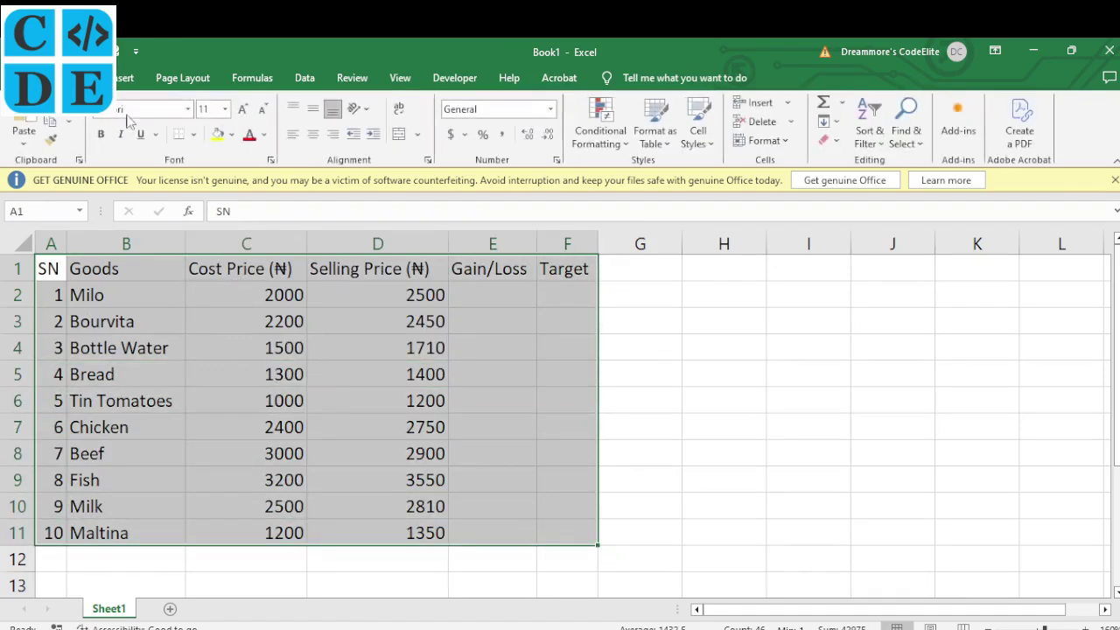
pyautogui.click(193, 136)
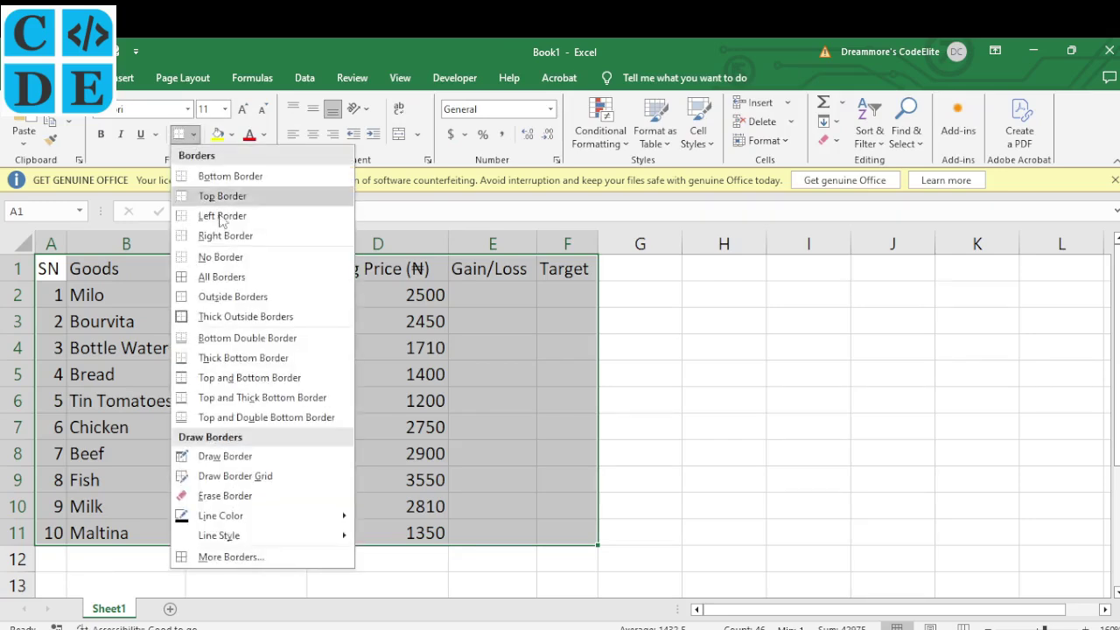
pyautogui.click(227, 277)
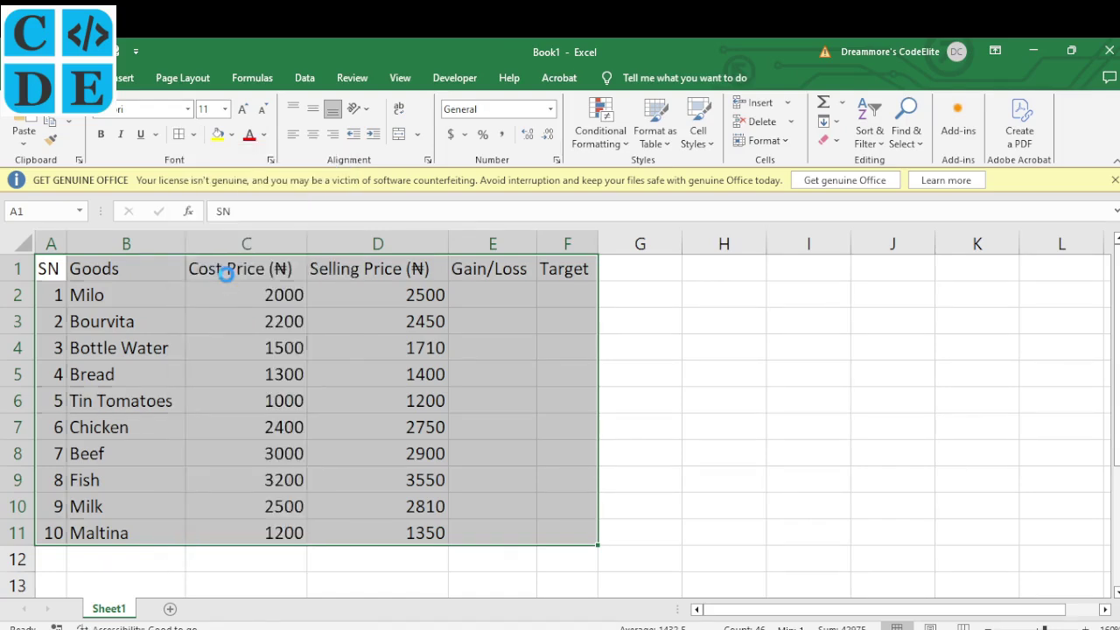
pyautogui.click(440, 627)
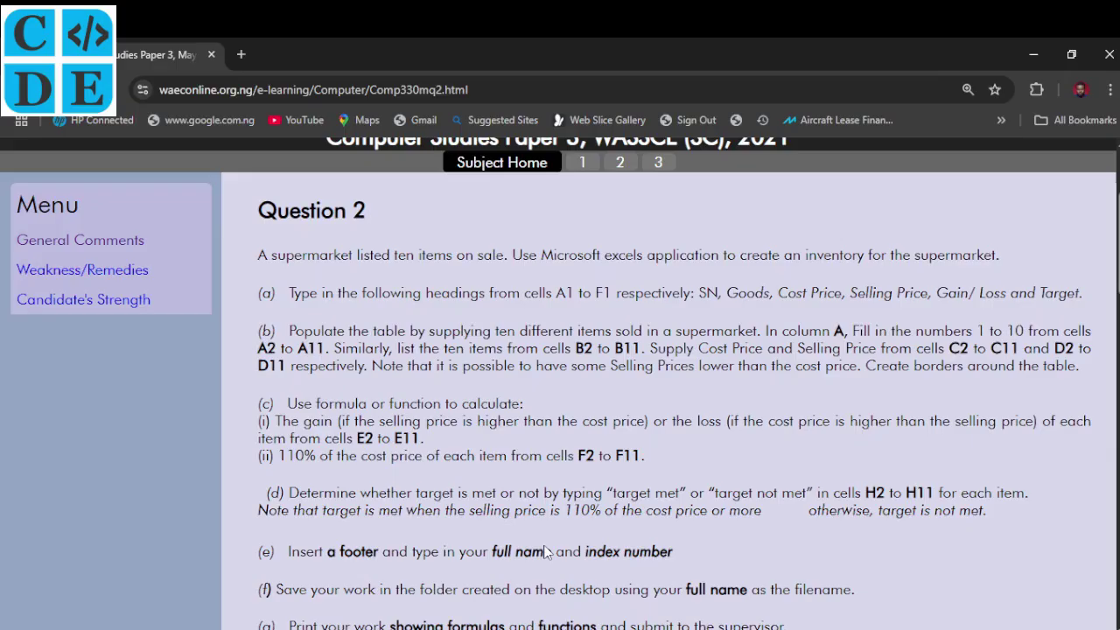
# Scroll through Question 2's calculation requirements, then select E2 in Excel
pyautogui.scroll(-2, 328, 395)
pyautogui.scroll(-1, 328, 395)
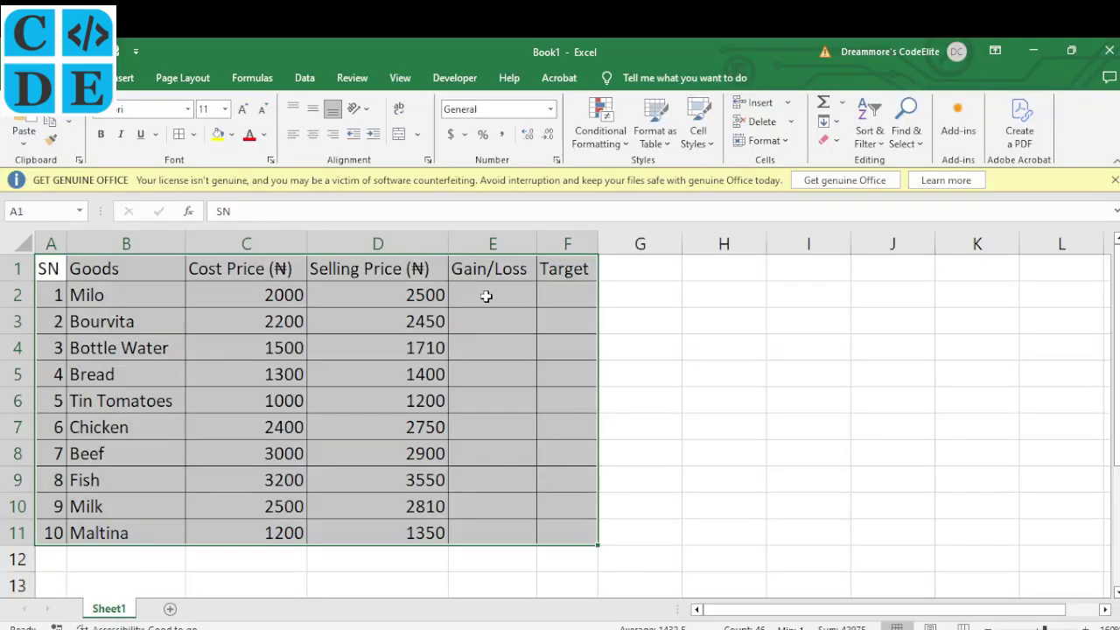
pyautogui.click(487, 297)
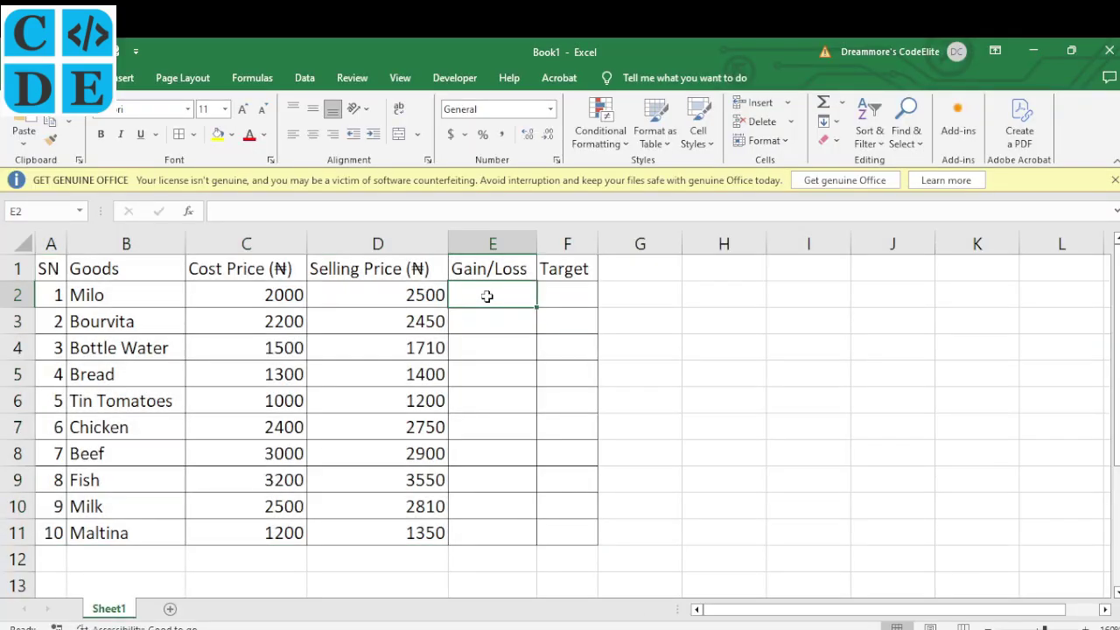
pyautogui.click(420, 295)
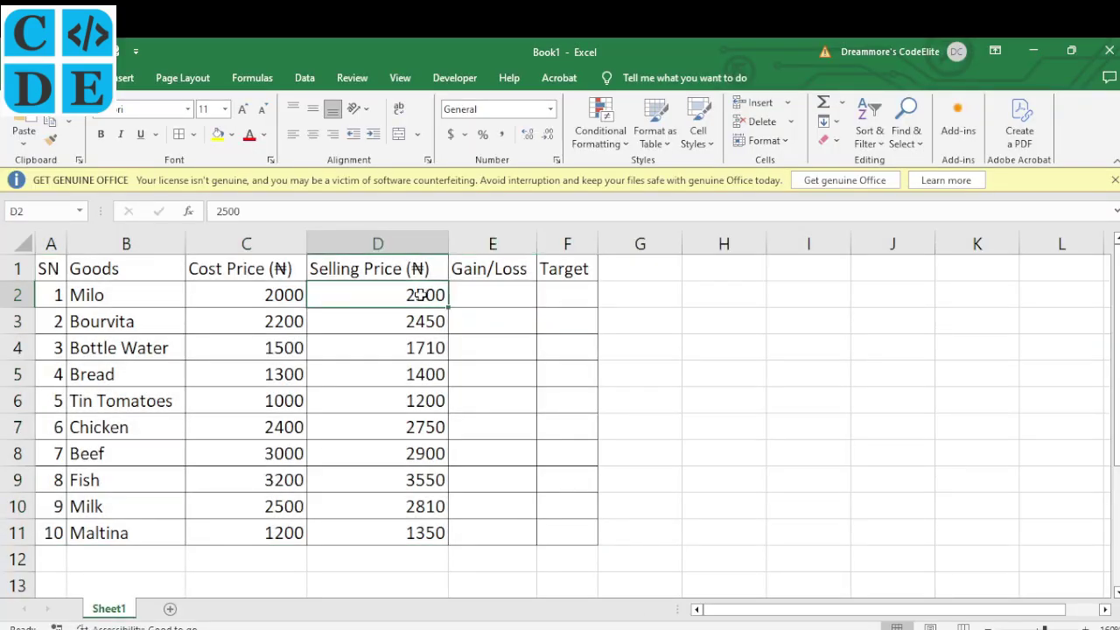
pyautogui.click(260, 294)
pyautogui.click(404, 295)
pyautogui.click(276, 296)
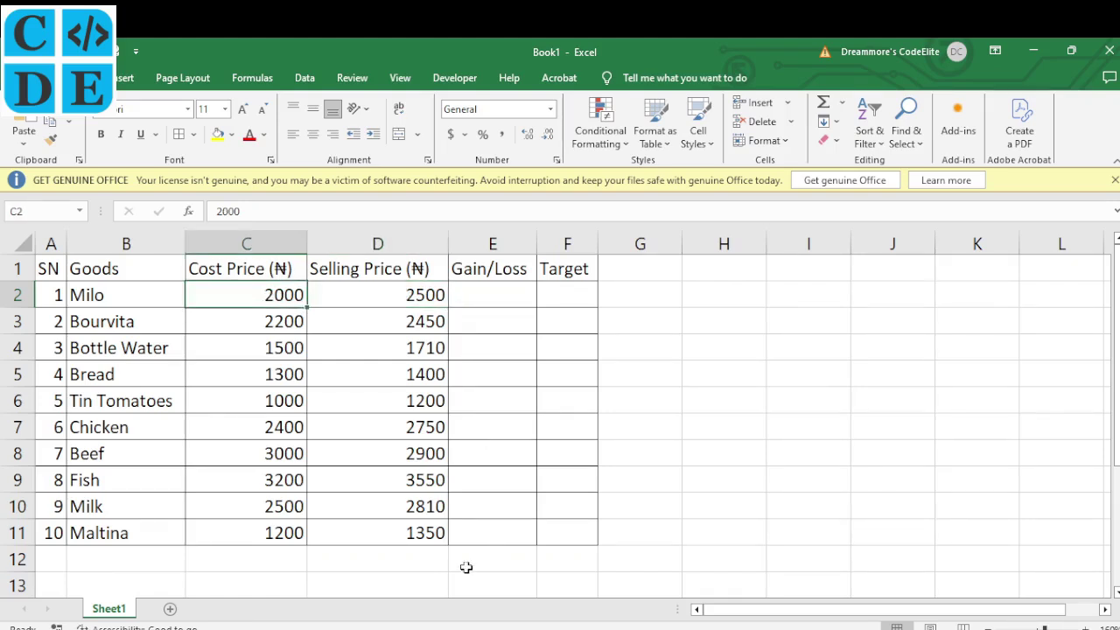
pyautogui.click(420, 629)
pyautogui.scroll(-3, 584, 412)
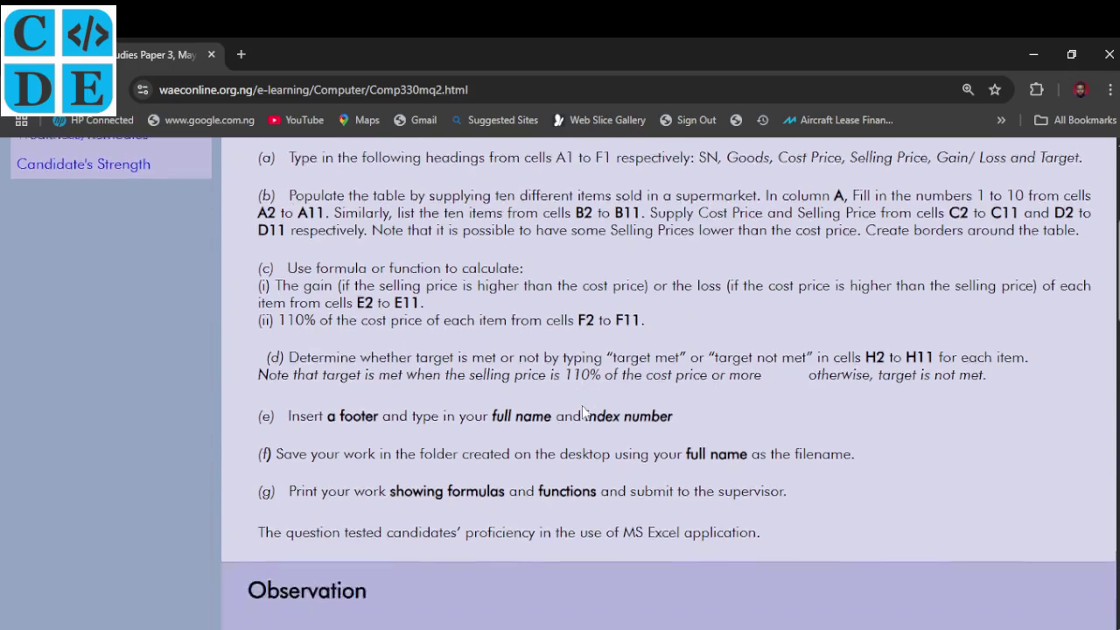
pyautogui.scroll(-3, 585, 412)
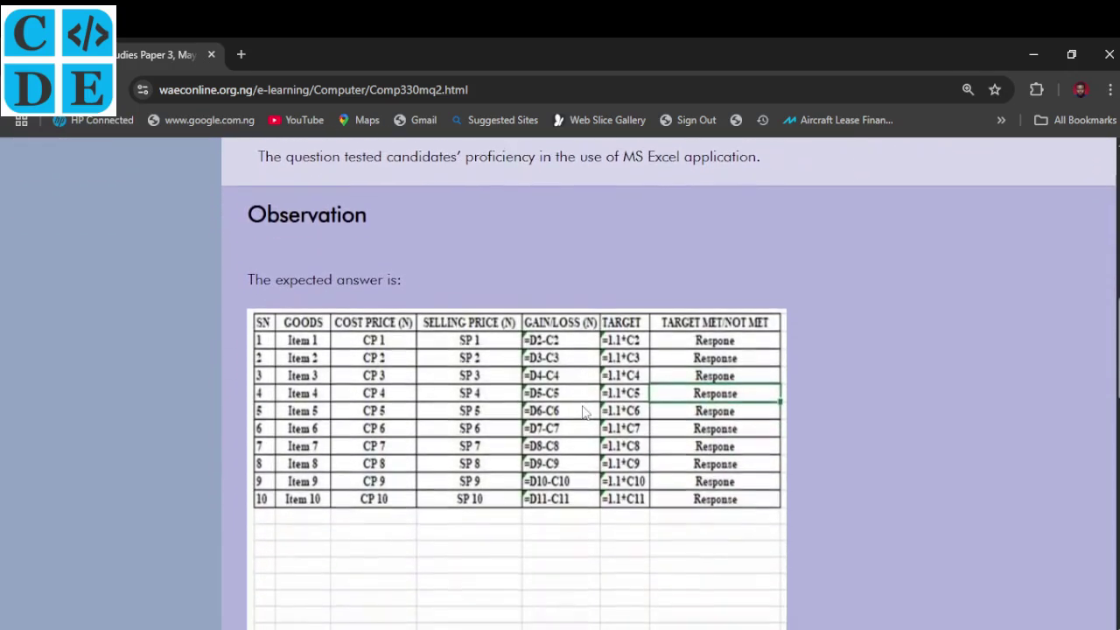
pyautogui.scroll(-2, 585, 412)
pyautogui.scroll(1, 585, 412)
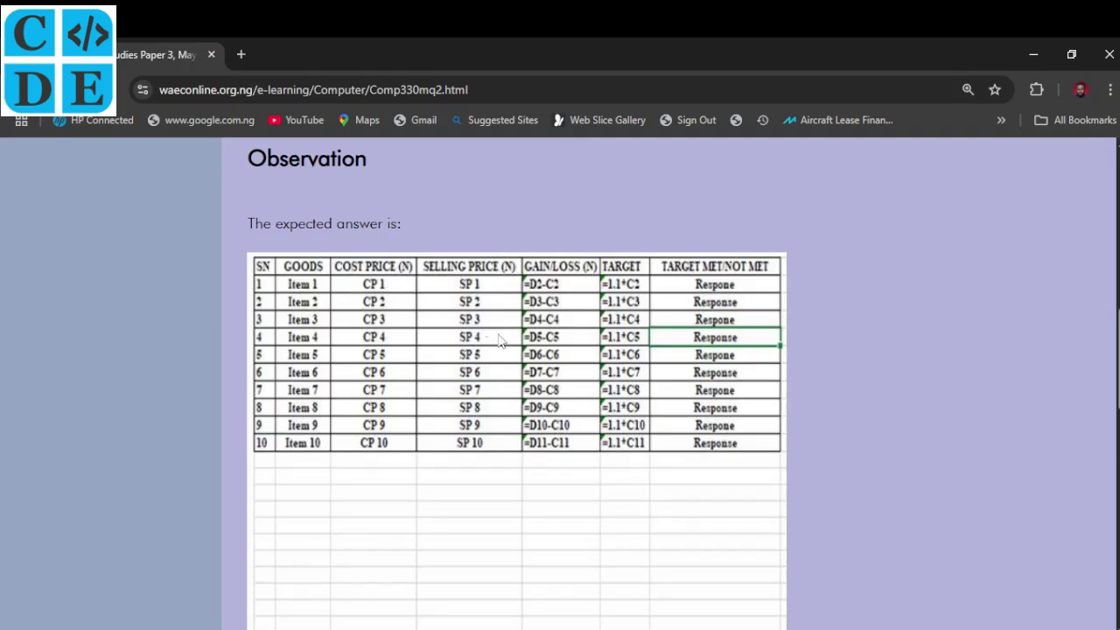
pyautogui.scroll(5, 499, 339)
pyautogui.scroll(1, 499, 339)
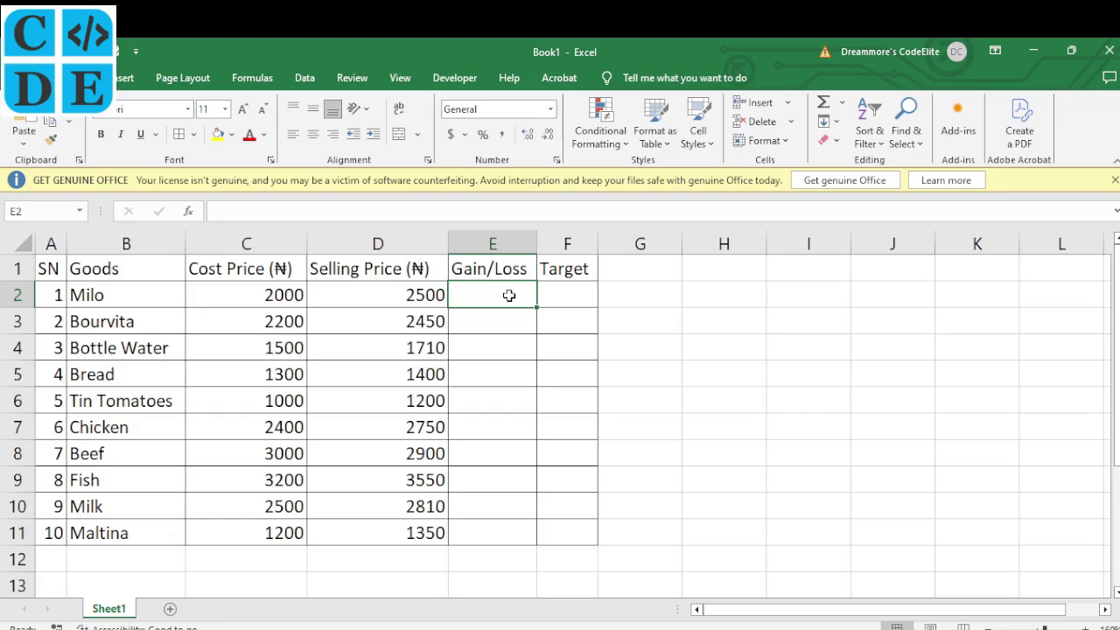
# Enter the formula =D2-C2 in E2 so Milo's gain shows 500
pyautogui.write('=')
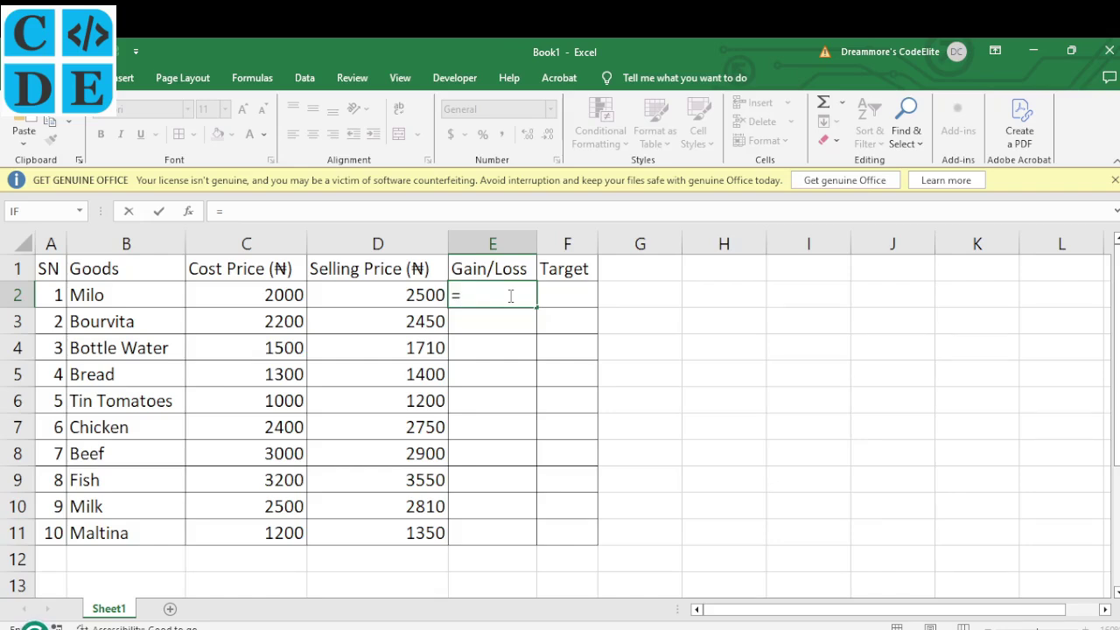
pyautogui.click(415, 296)
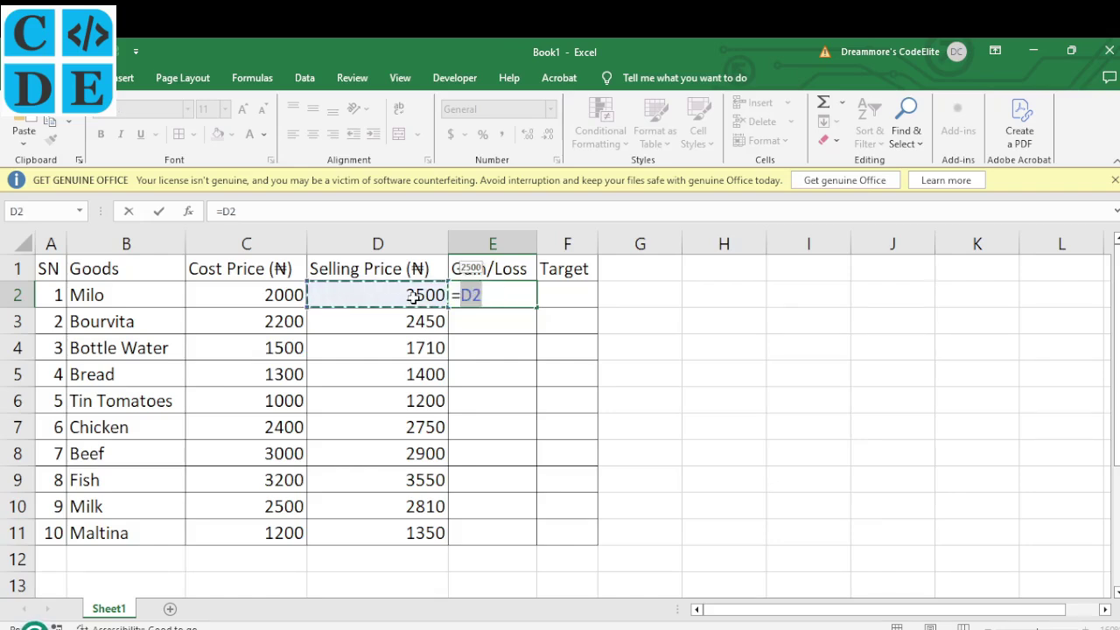
pyautogui.write('-')
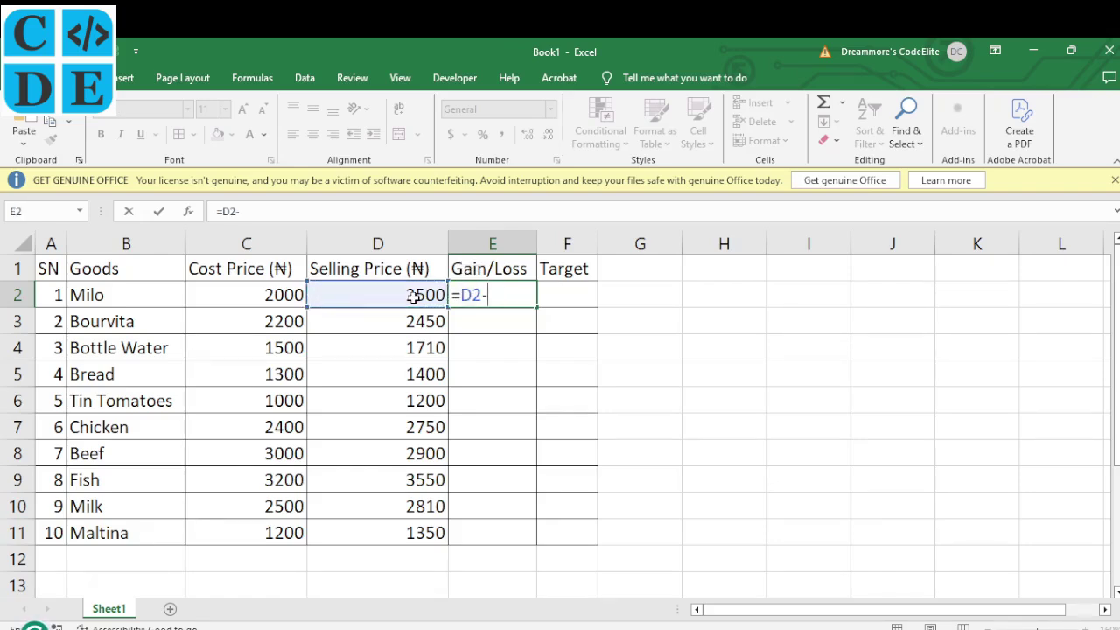
pyautogui.click(285, 300)
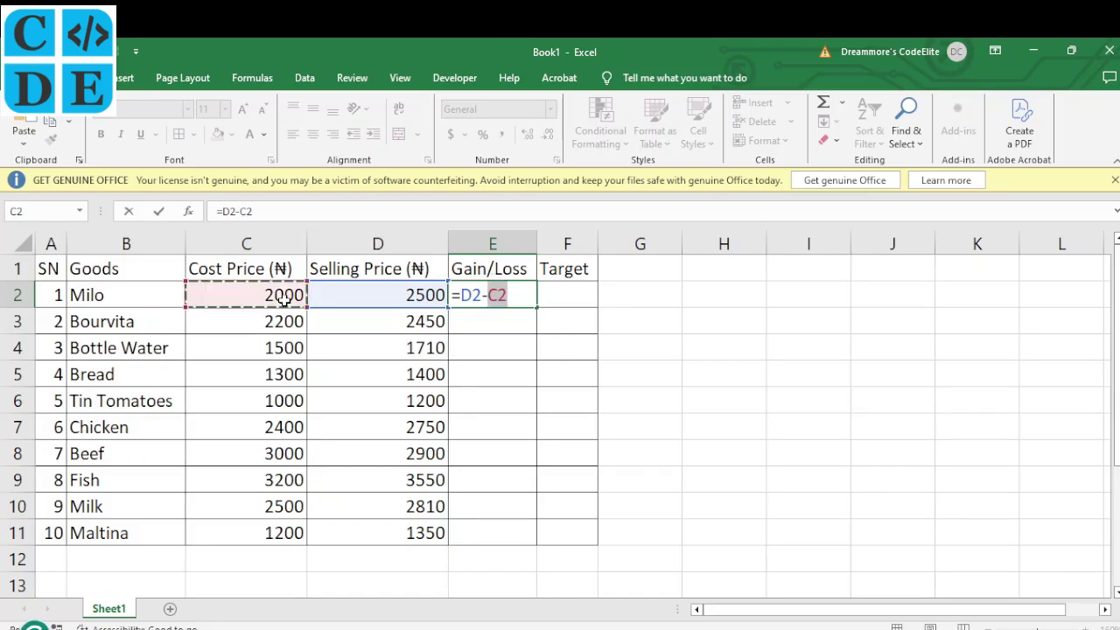
pyautogui.press('Return')
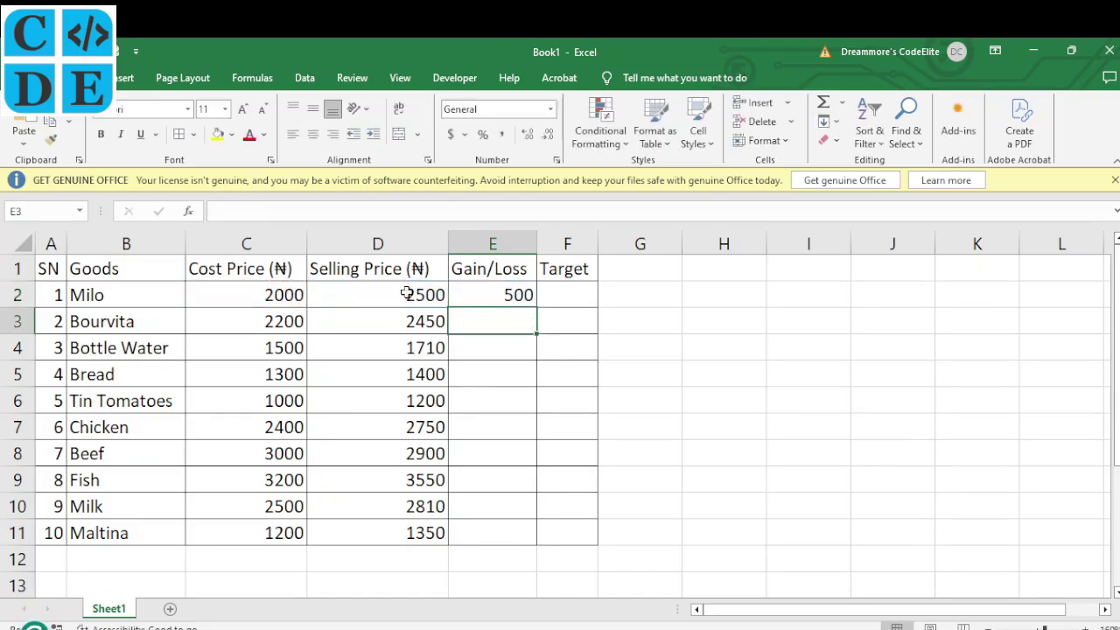
pyautogui.click(516, 293)
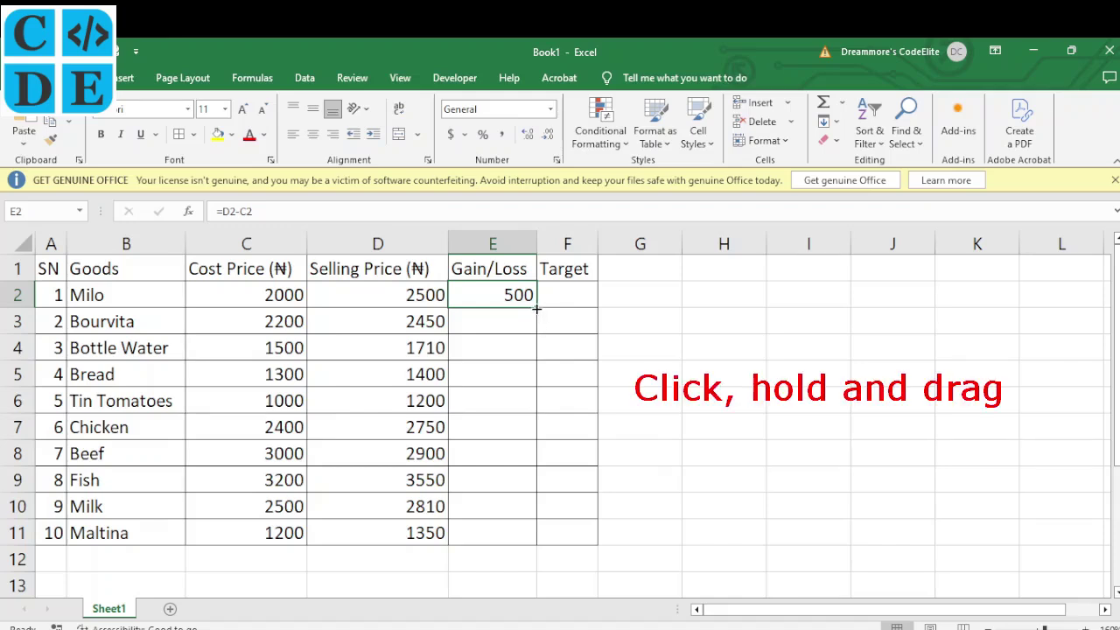
pyautogui.moveTo(537, 308); pyautogui.dragTo(542, 547)
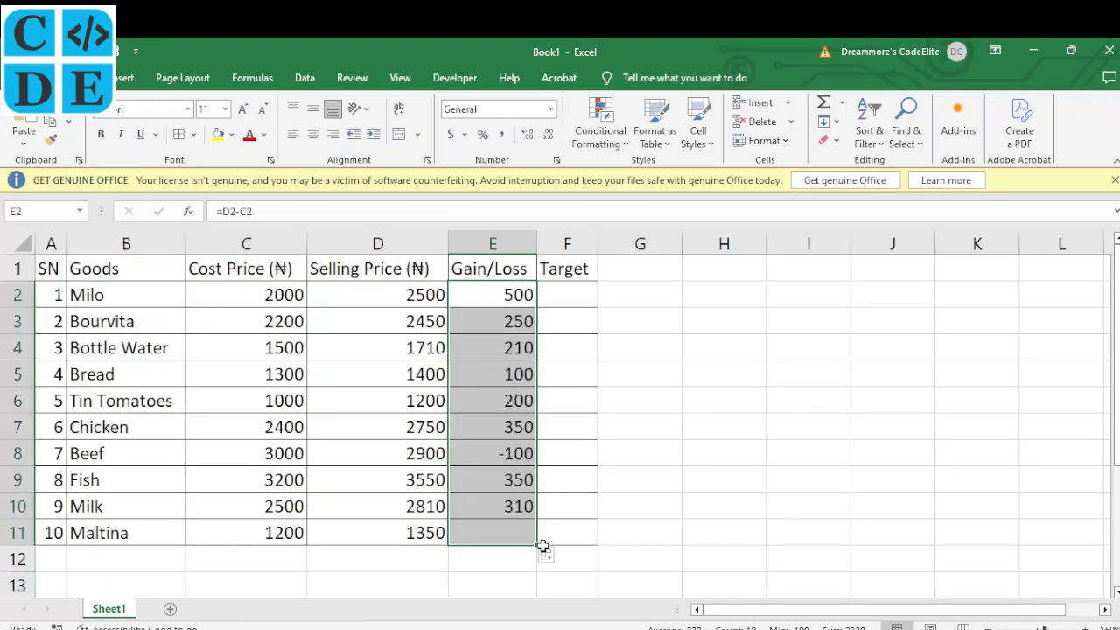
pyautogui.click(505, 453)
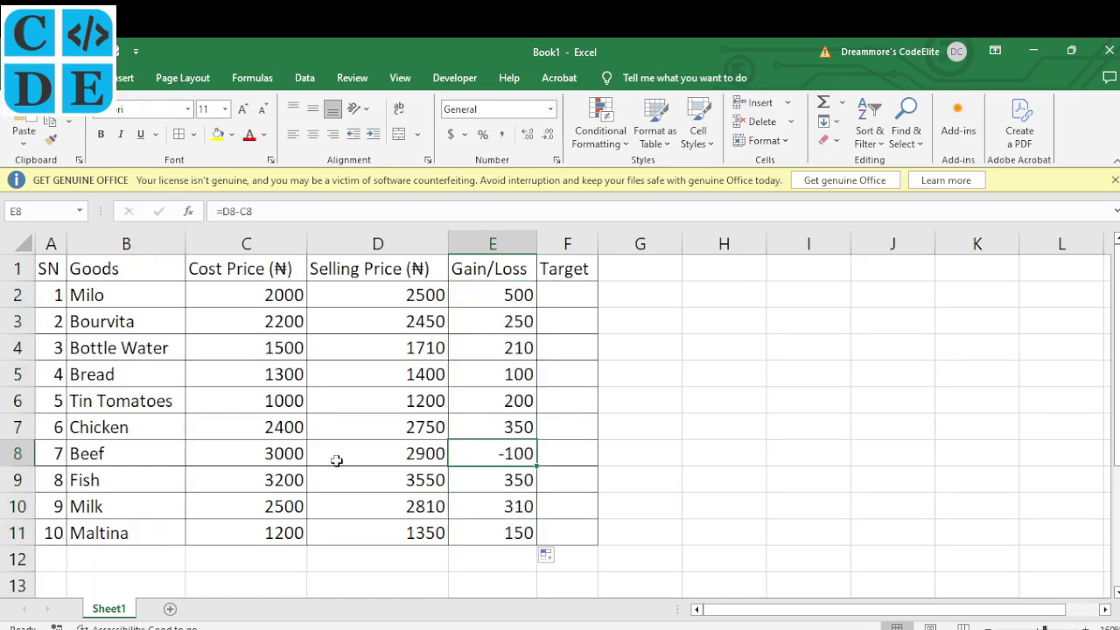
pyautogui.click(419, 456)
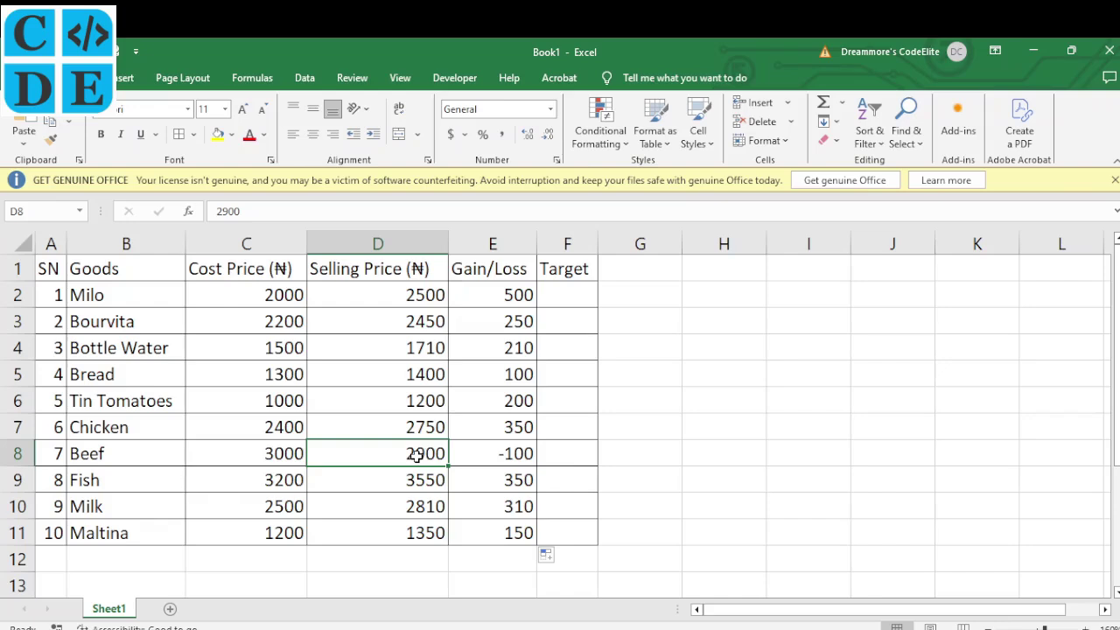
pyautogui.click(294, 455)
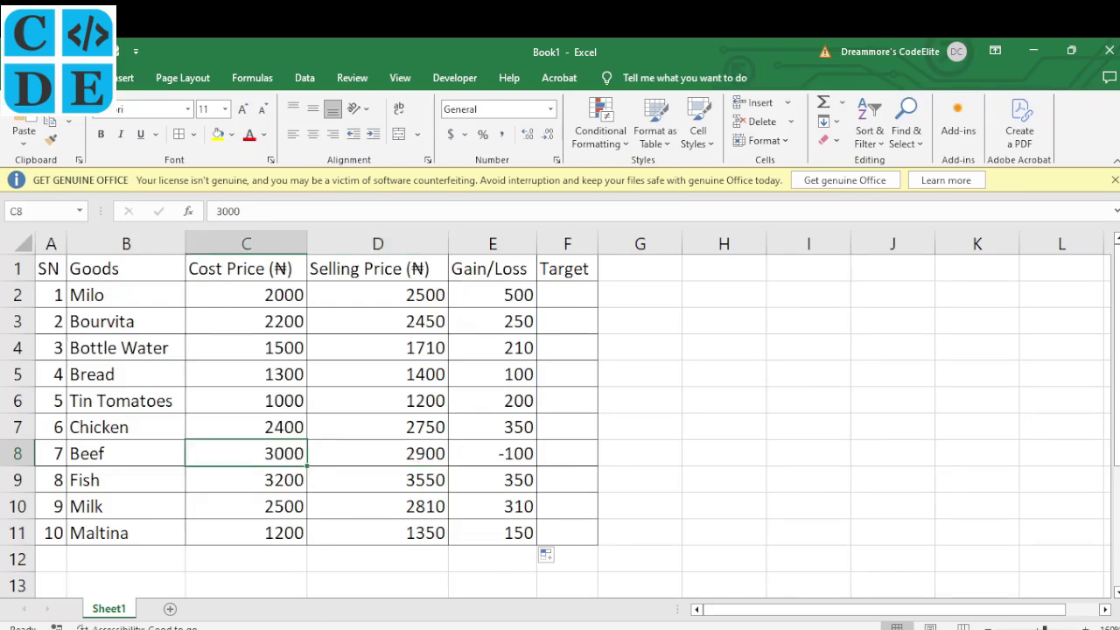
pyautogui.hotkey('alt', 'Tab')
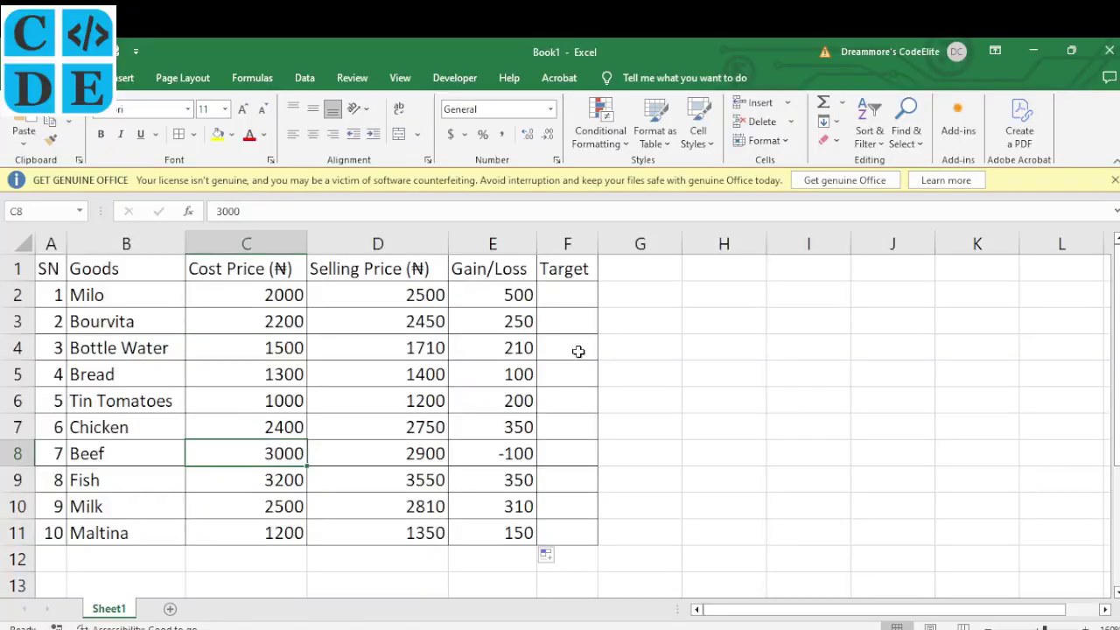
pyautogui.click(505, 292)
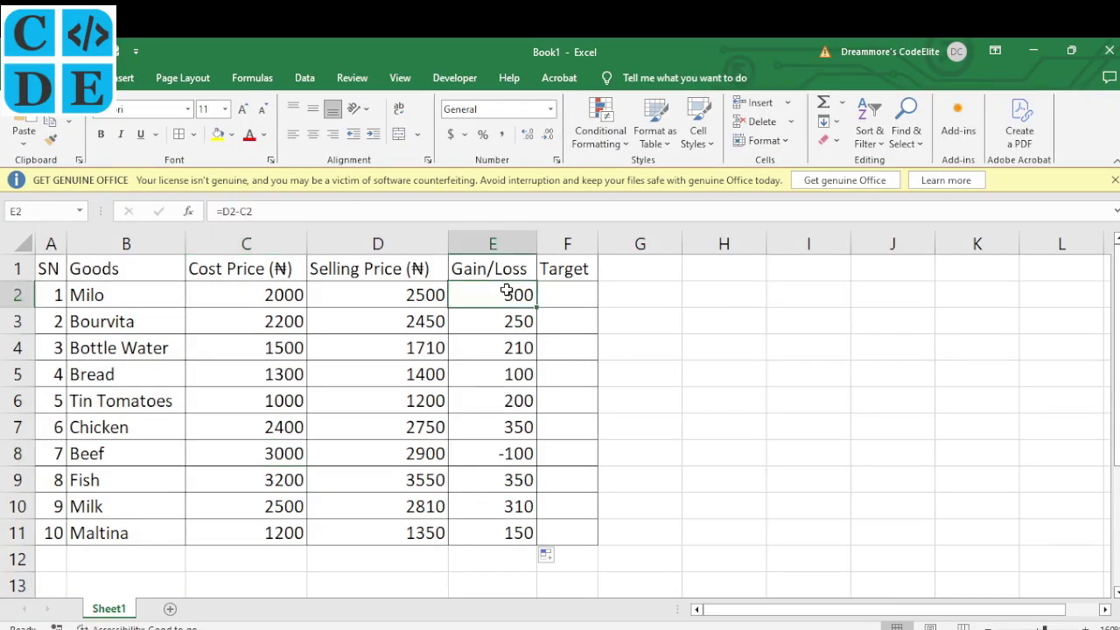
pyautogui.click(558, 294)
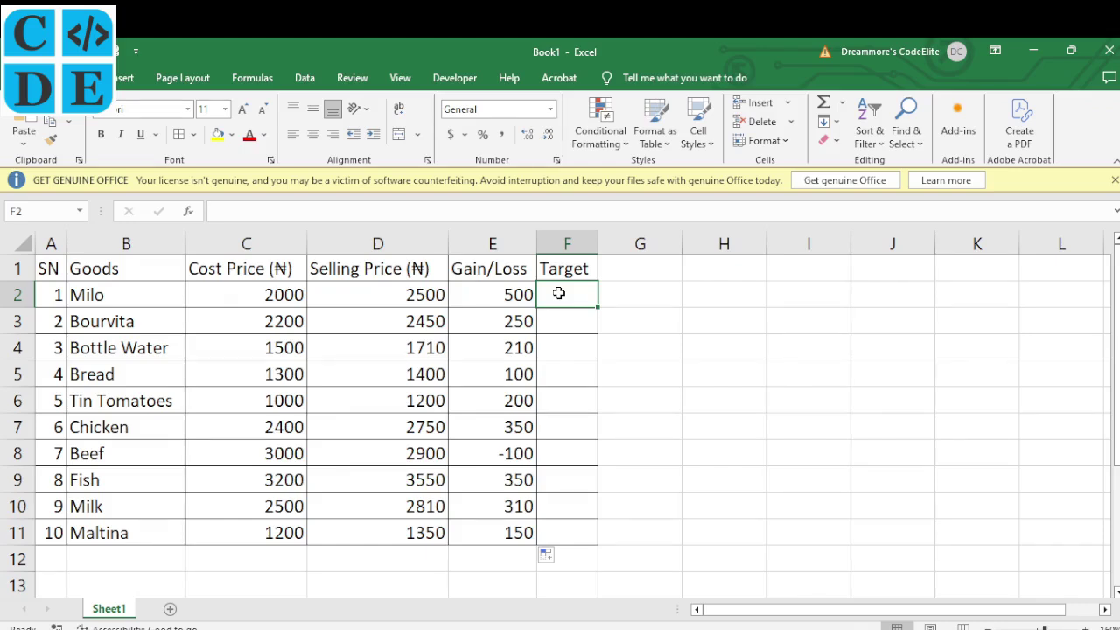
# Change the F1 header to 'Target (₦)' and AutoFit column F to fit it
pyautogui.click(586, 269)
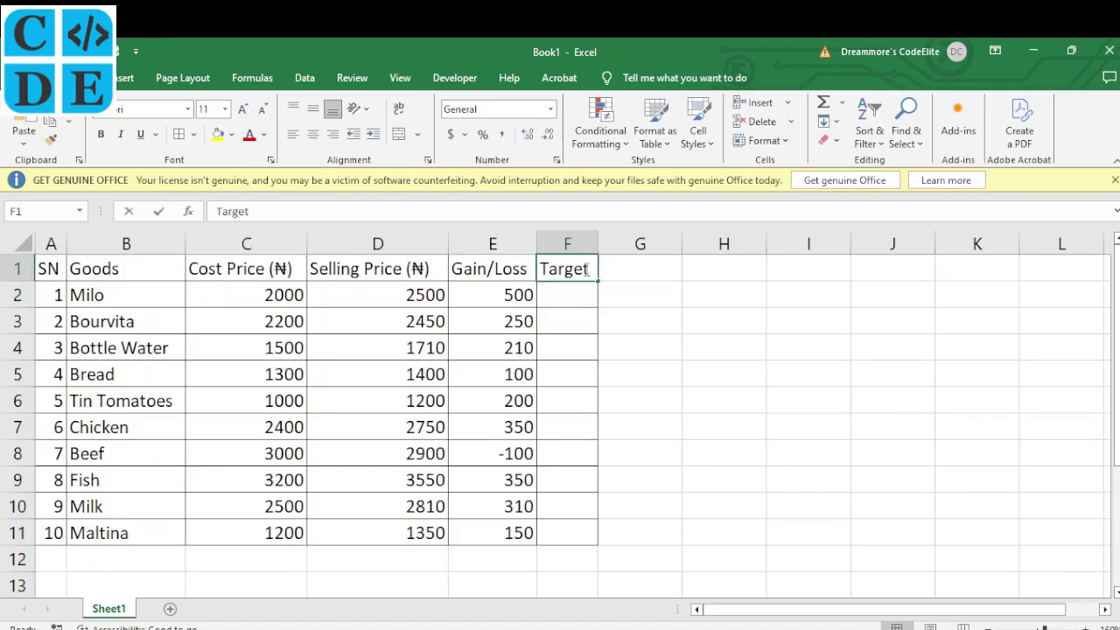
pyautogui.doubleClick(586, 269)
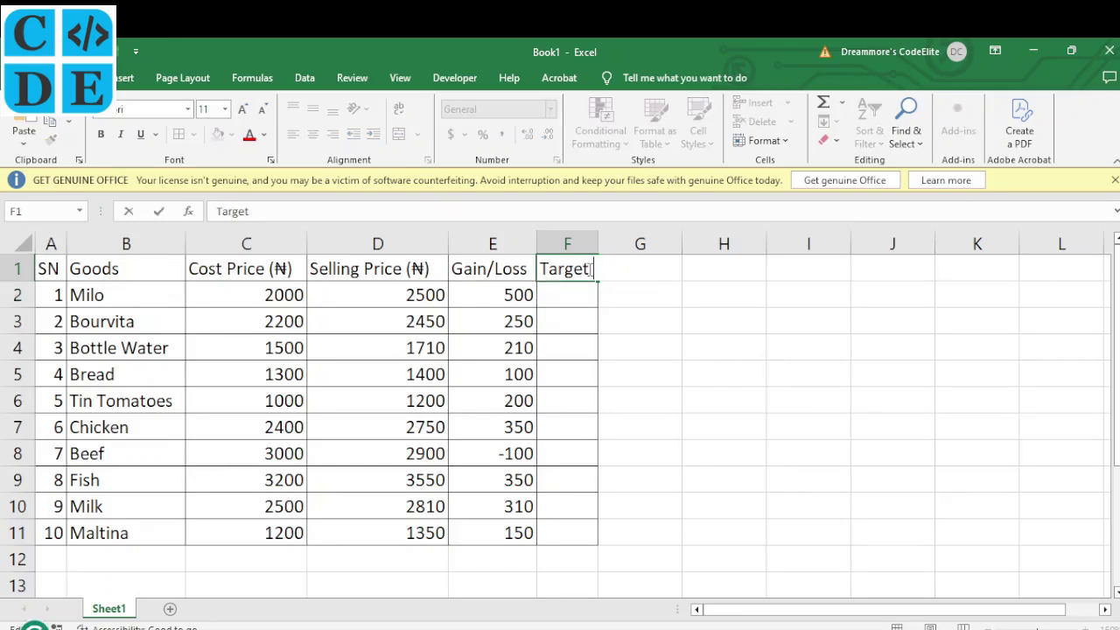
pyautogui.write('(₦)')
pyautogui.press('Return')
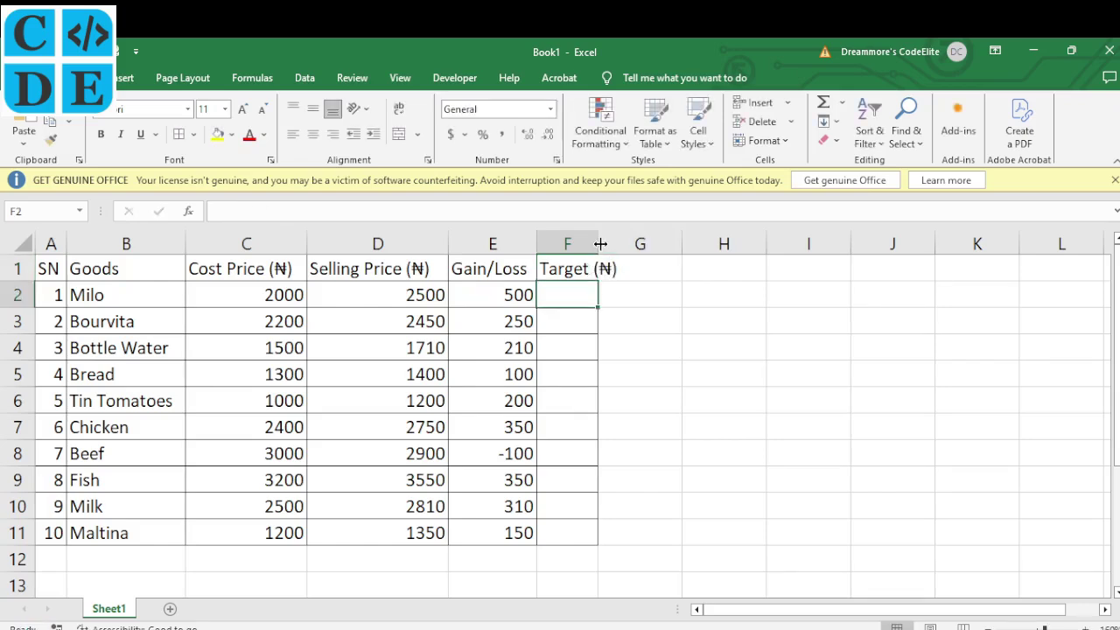
pyautogui.doubleClick(598, 242)
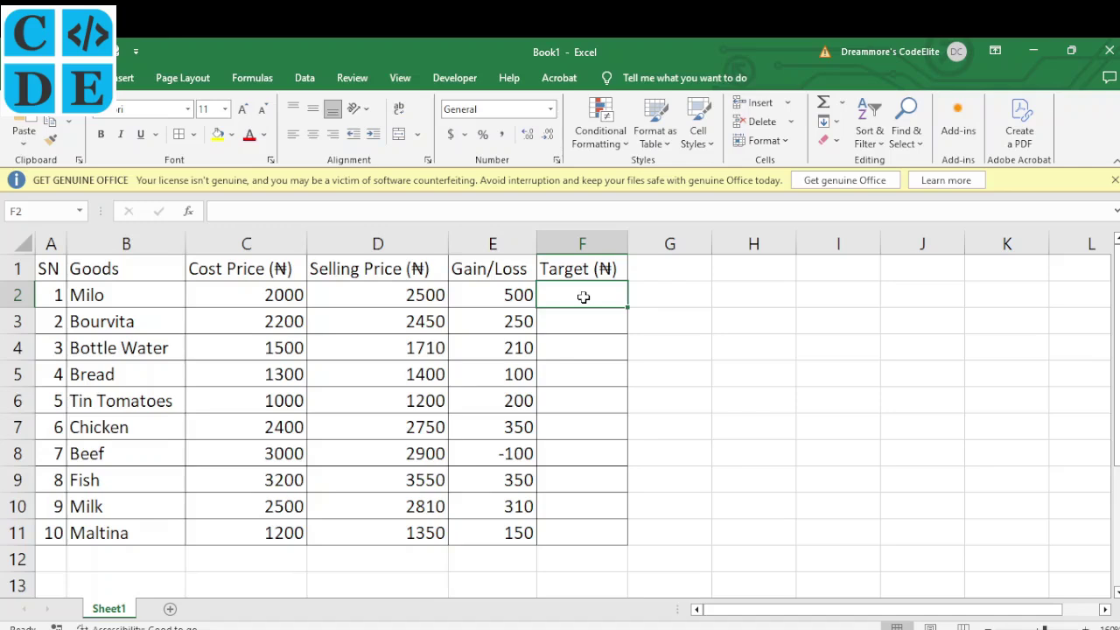
# Enter =1.1*C2 in F2 to give Milo's 110% cost-price target of 2200
pyautogui.write('1.1')
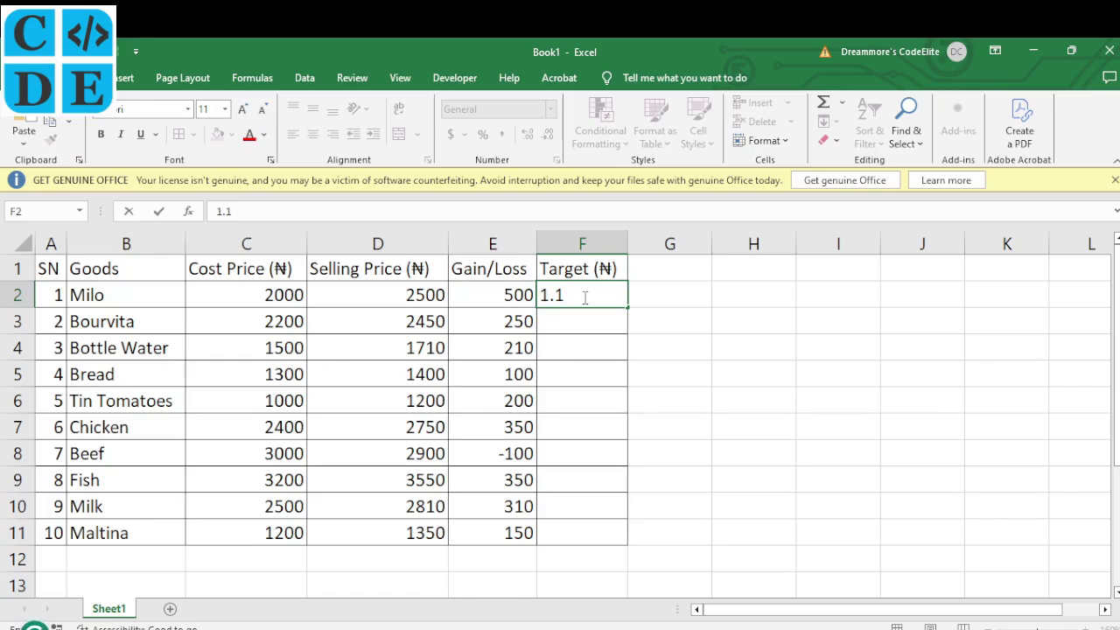
pyautogui.write('*')
pyautogui.click(424, 578)
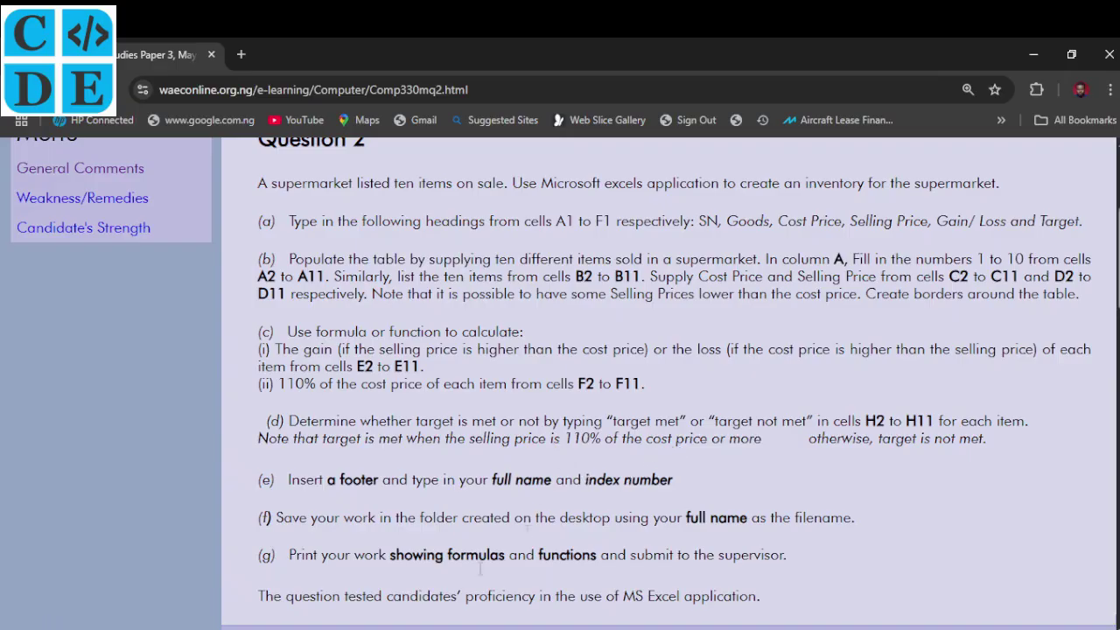
pyautogui.click(455, 623)
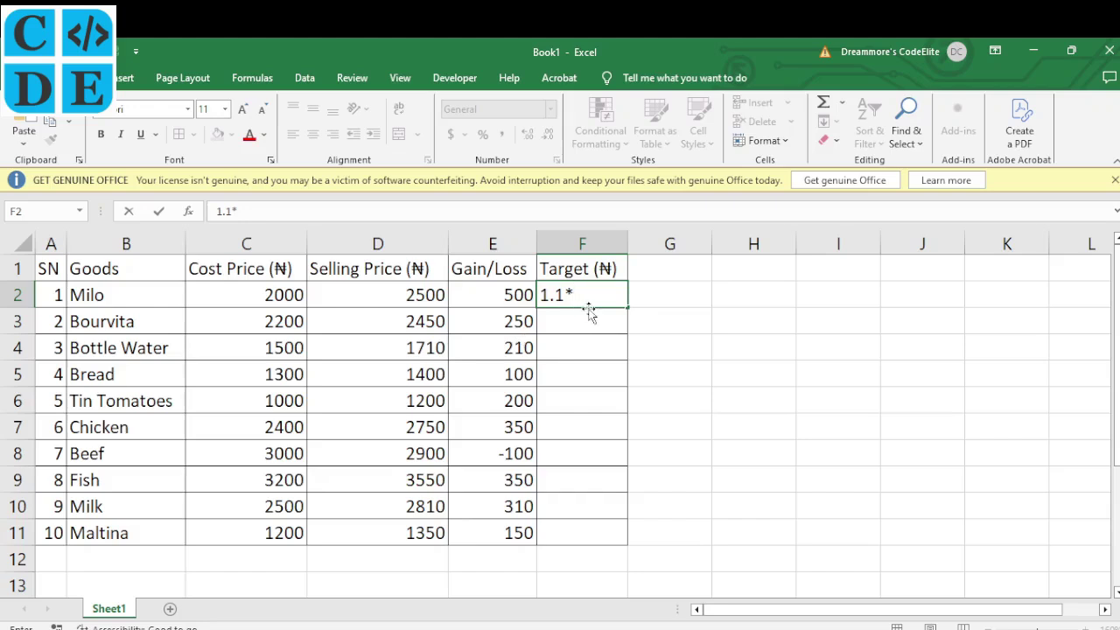
pyautogui.click(276, 297)
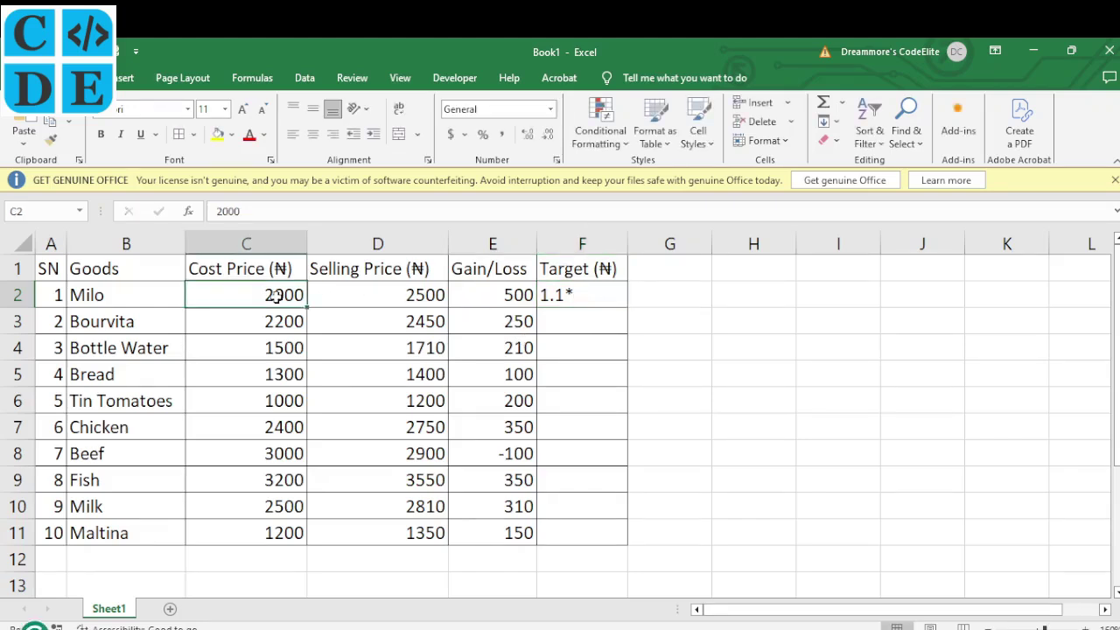
pyautogui.click(569, 298)
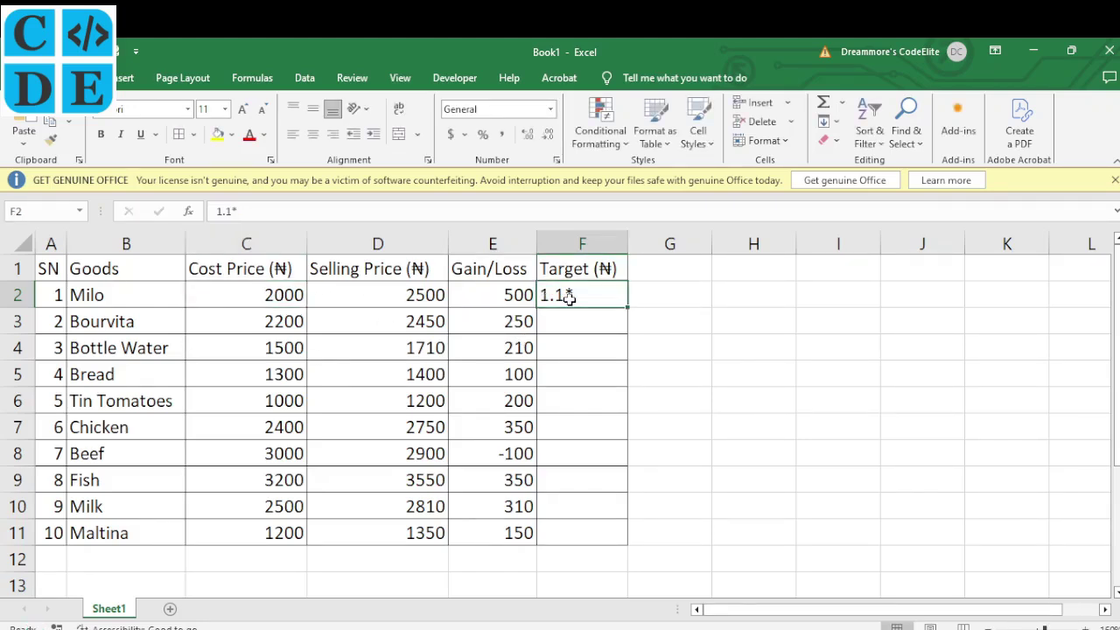
pyautogui.click(219, 211)
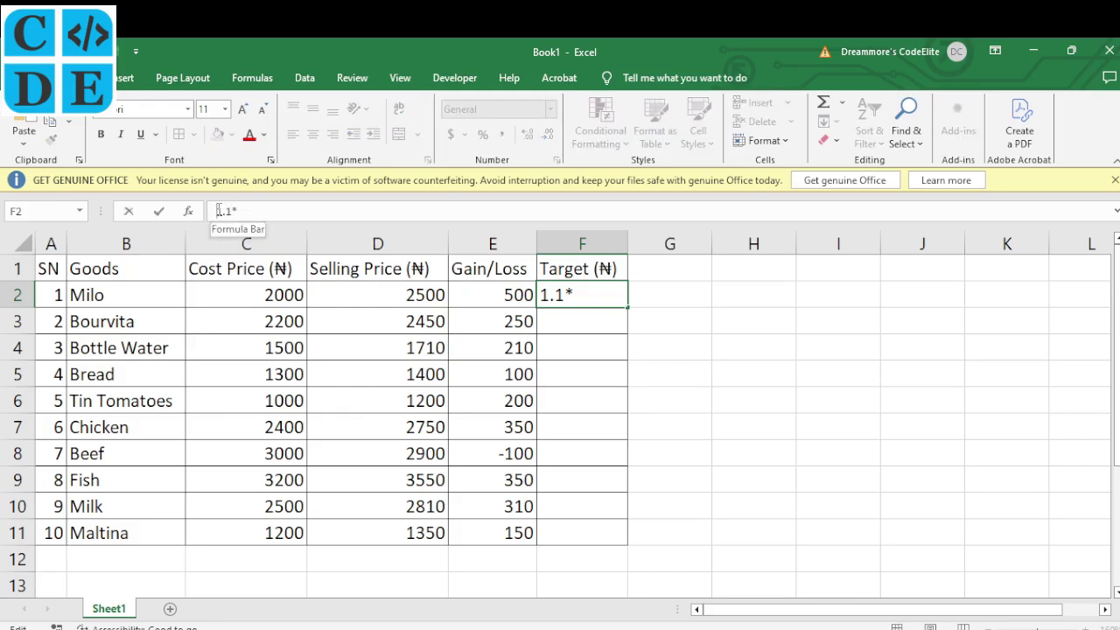
pyautogui.write('=')
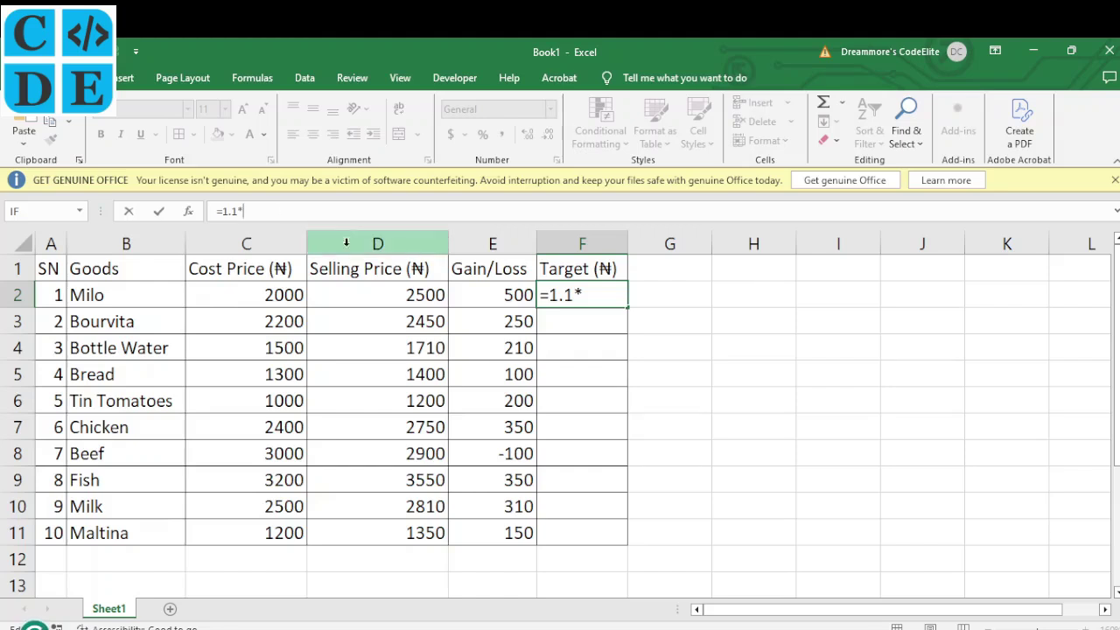
pyautogui.click(290, 295)
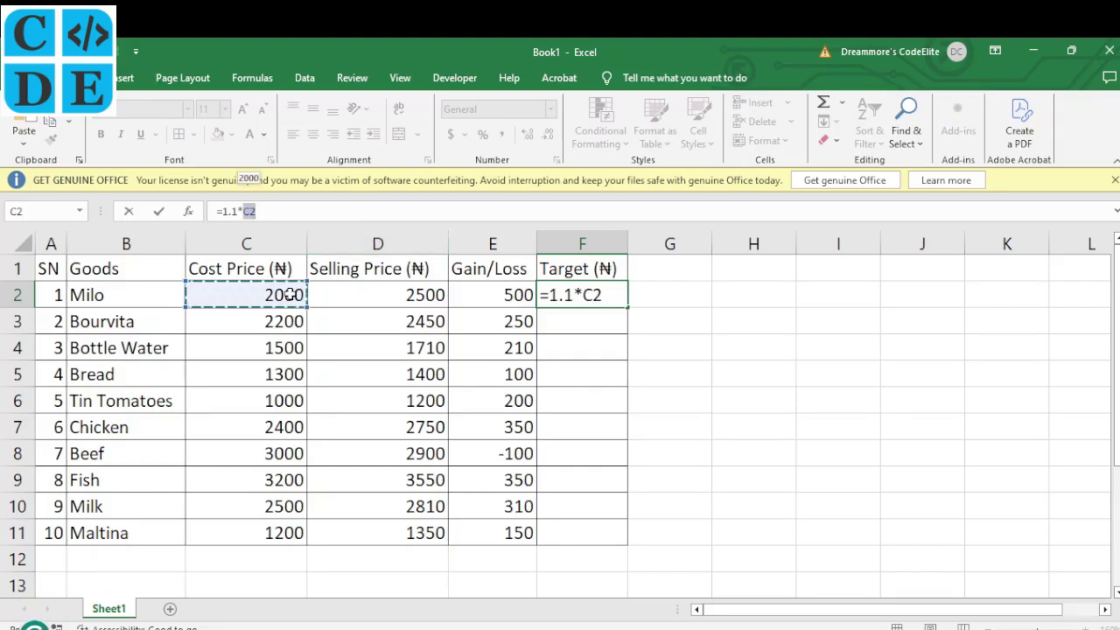
pyautogui.press('Return')
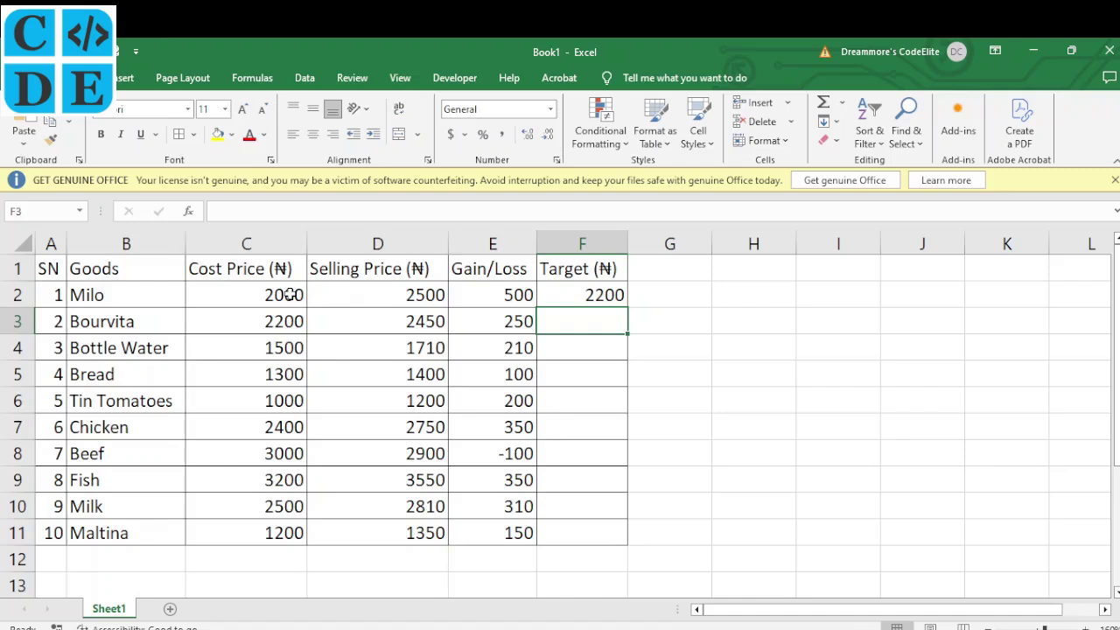
# Fill the 110% target formula from F2 down to F11 and check it references cost prices in column C
pyautogui.click(604, 297)
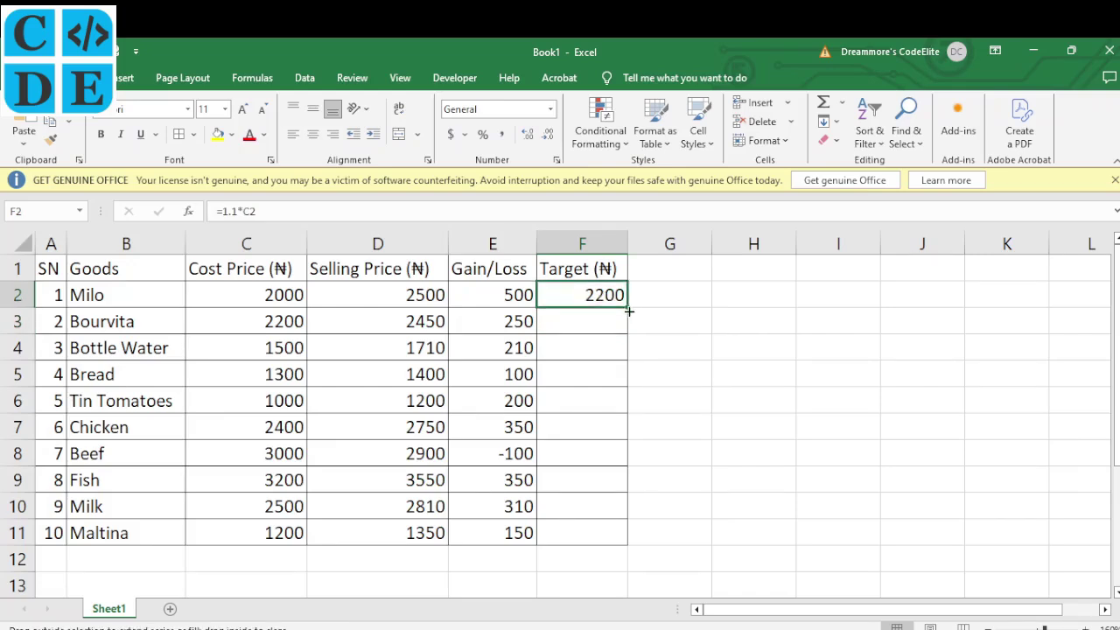
pyautogui.moveTo(628, 311); pyautogui.dragTo(624, 543)
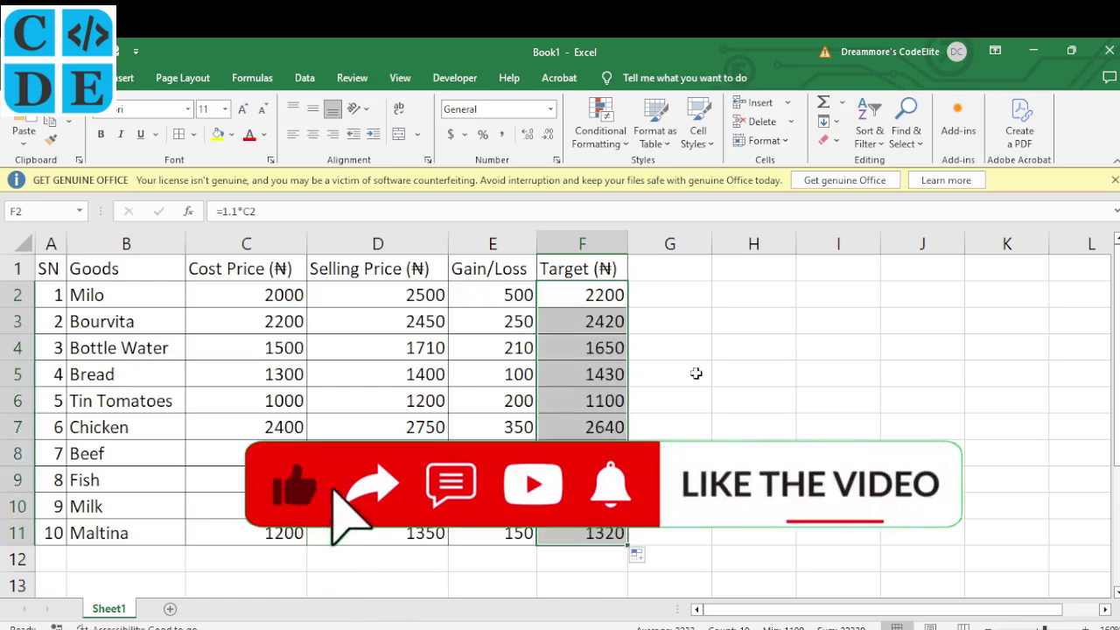
pyautogui.click(609, 298)
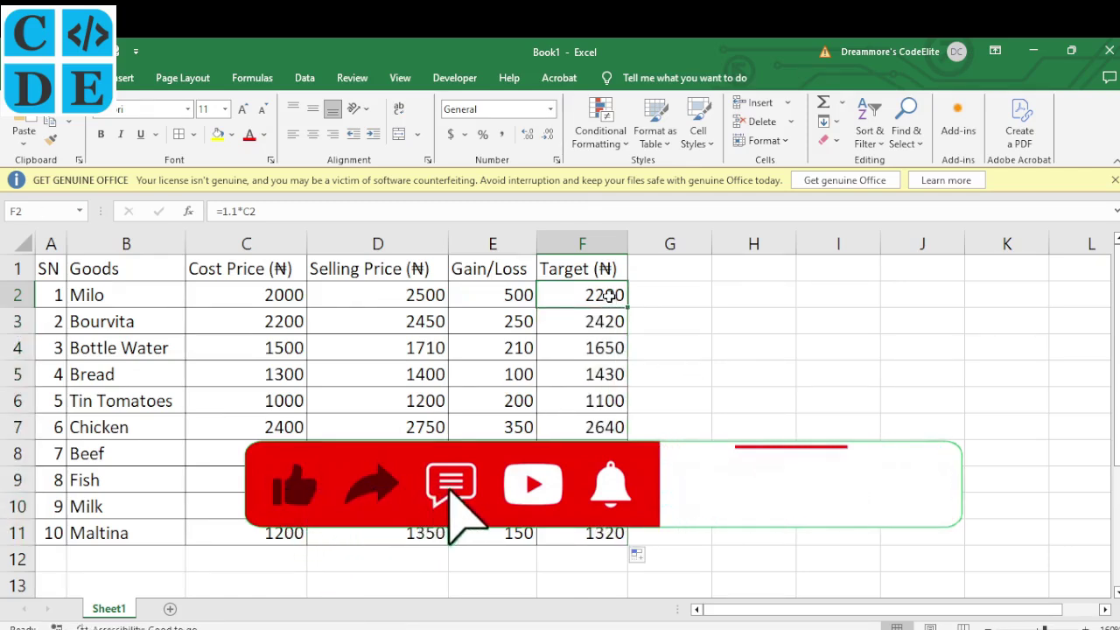
pyautogui.click(283, 294)
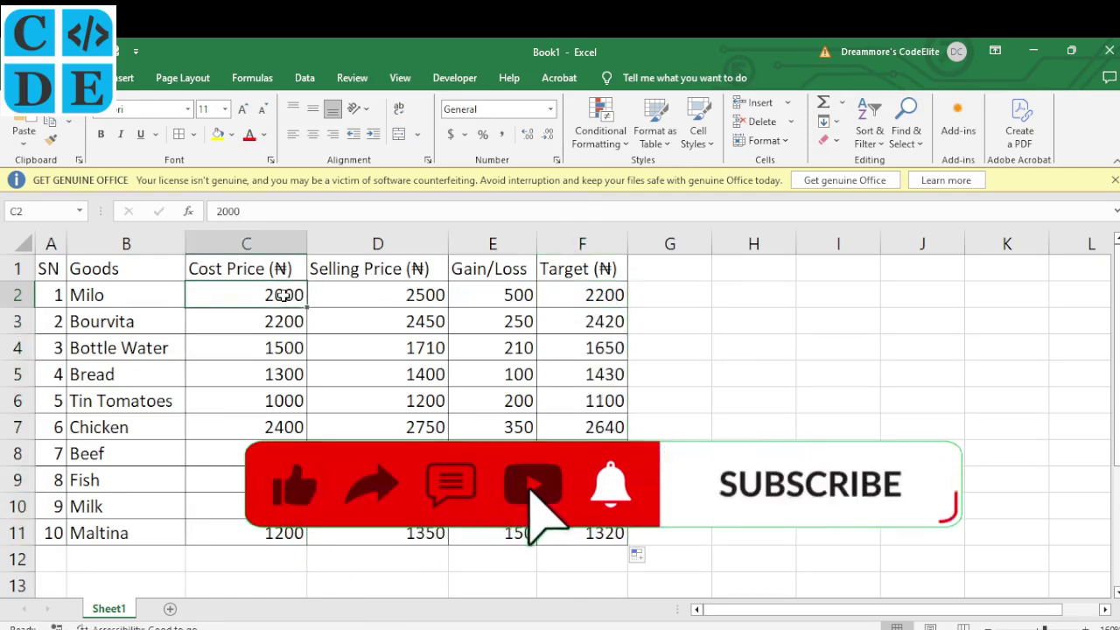
pyautogui.click(599, 296)
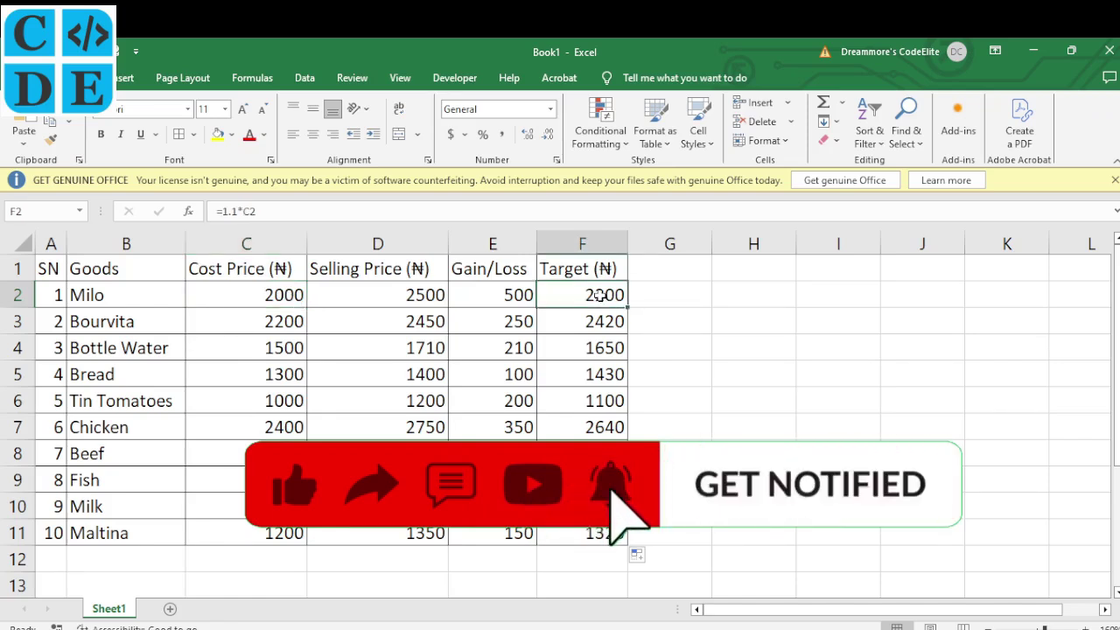
pyautogui.click(286, 330)
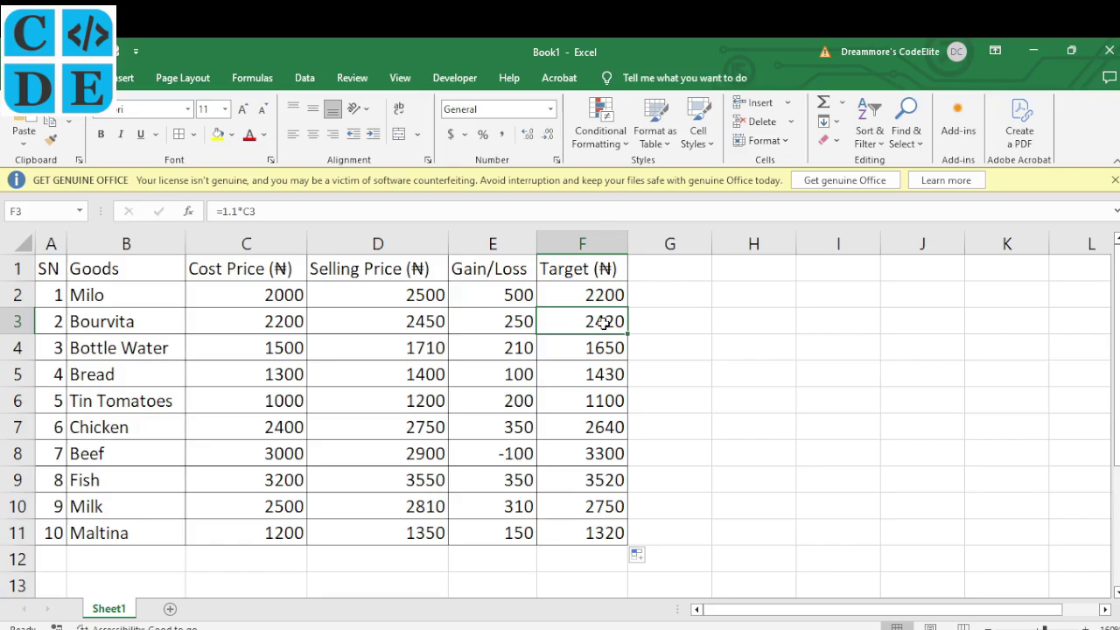
pyautogui.hotkey('alt', 'Tab')
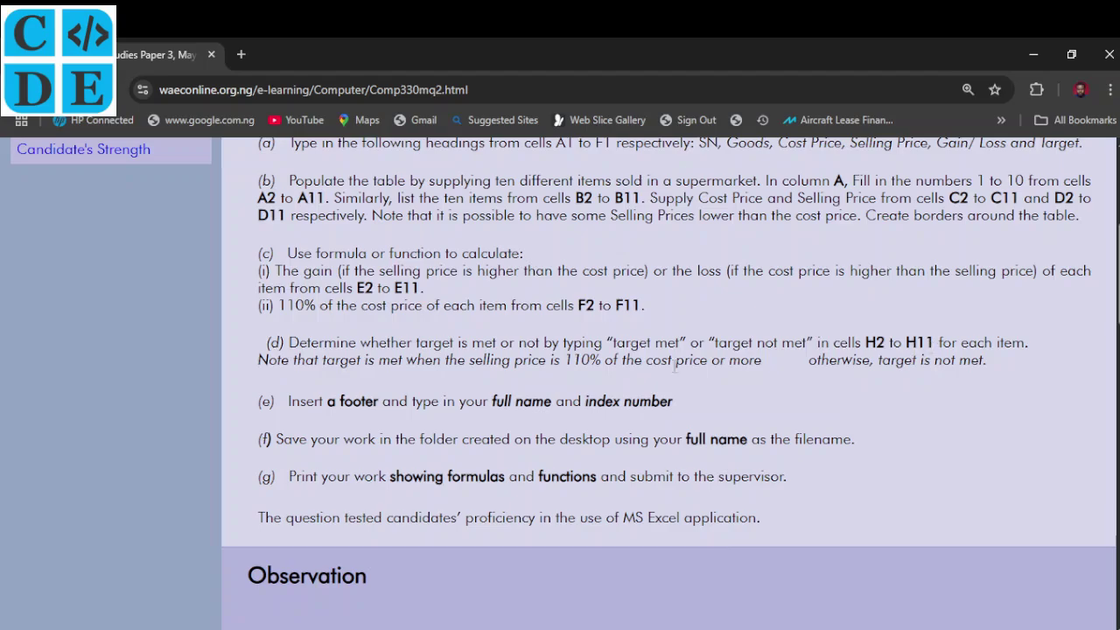
# Enter the heading 'Target met/not met' in H1 and AutoFit column H to fit it
pyautogui.hotkey('alt', 'Tab')
pyautogui.click(750, 272)
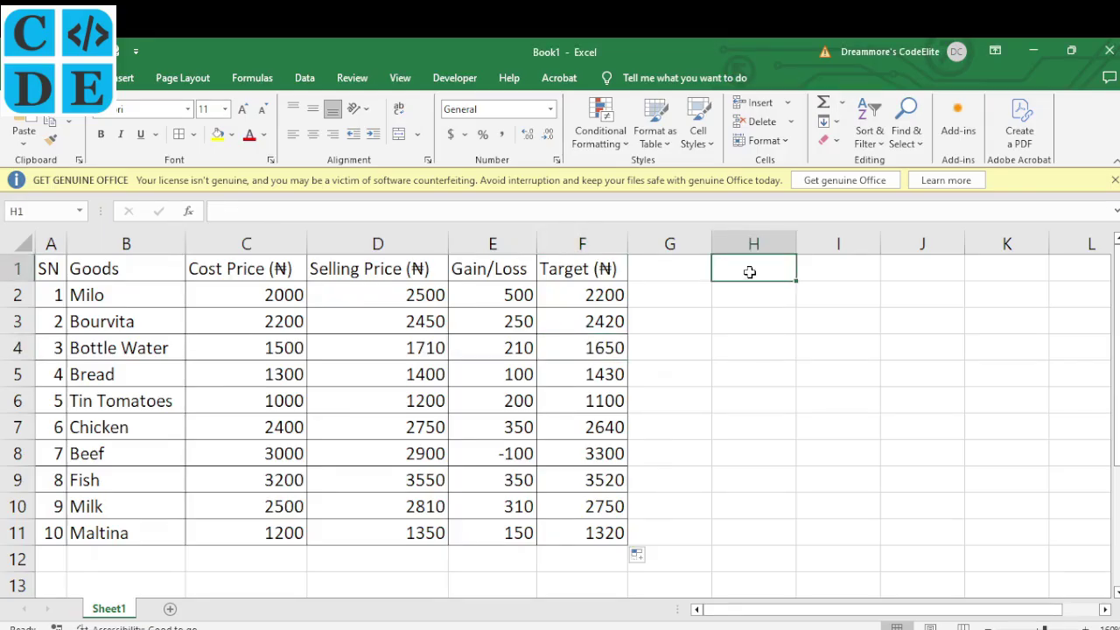
pyautogui.write('Targe')
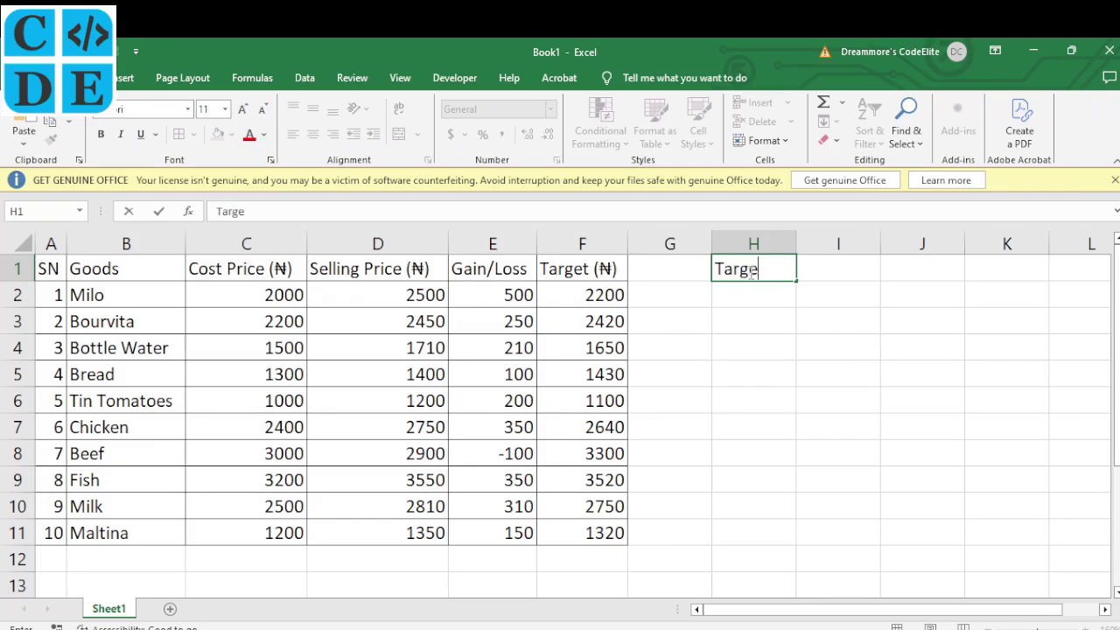
pyautogui.write('t met/')
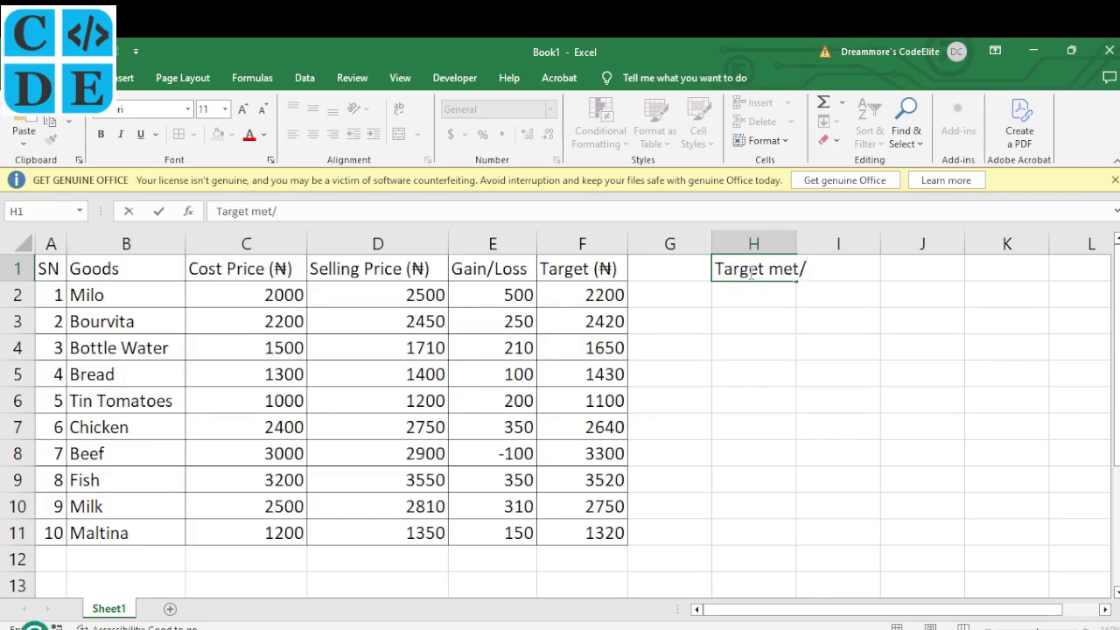
pyautogui.write('not met')
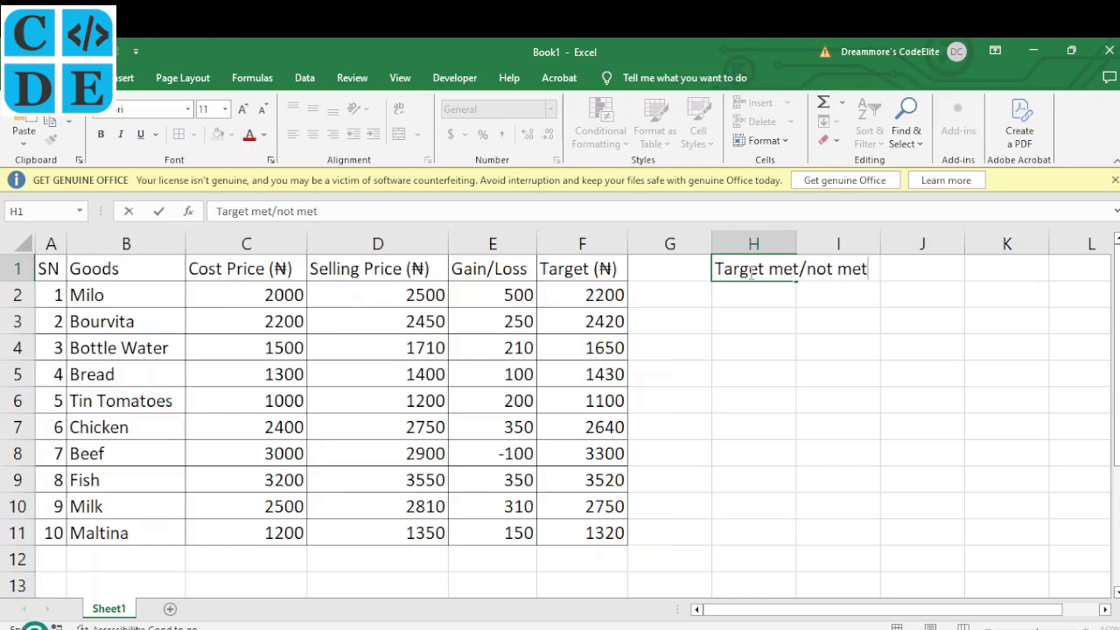
pyautogui.press('Return')
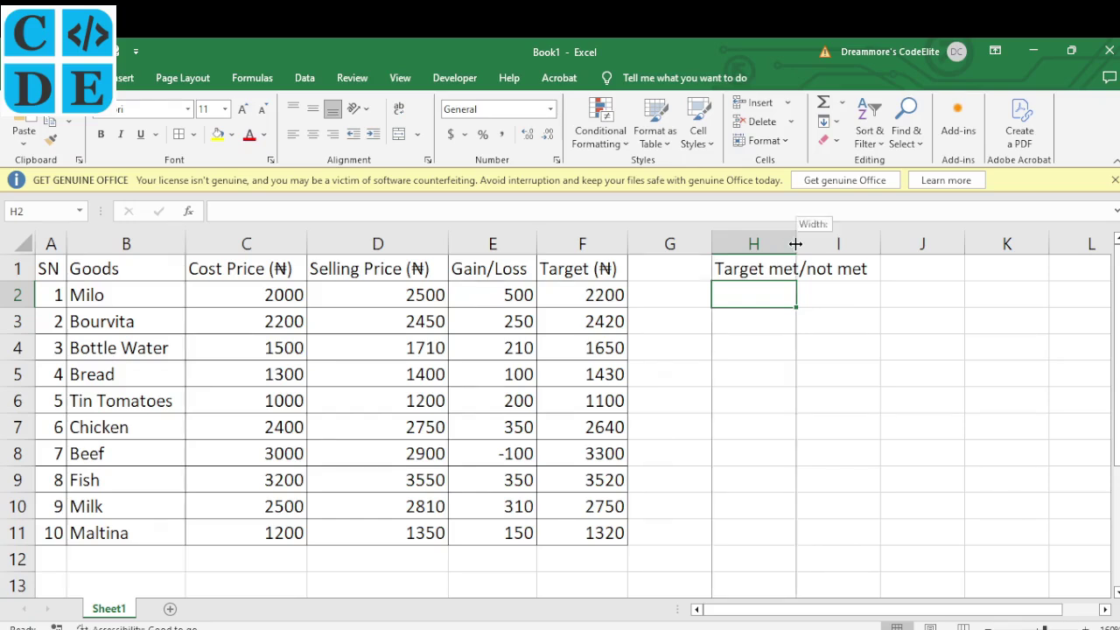
pyautogui.doubleClick(795, 244)
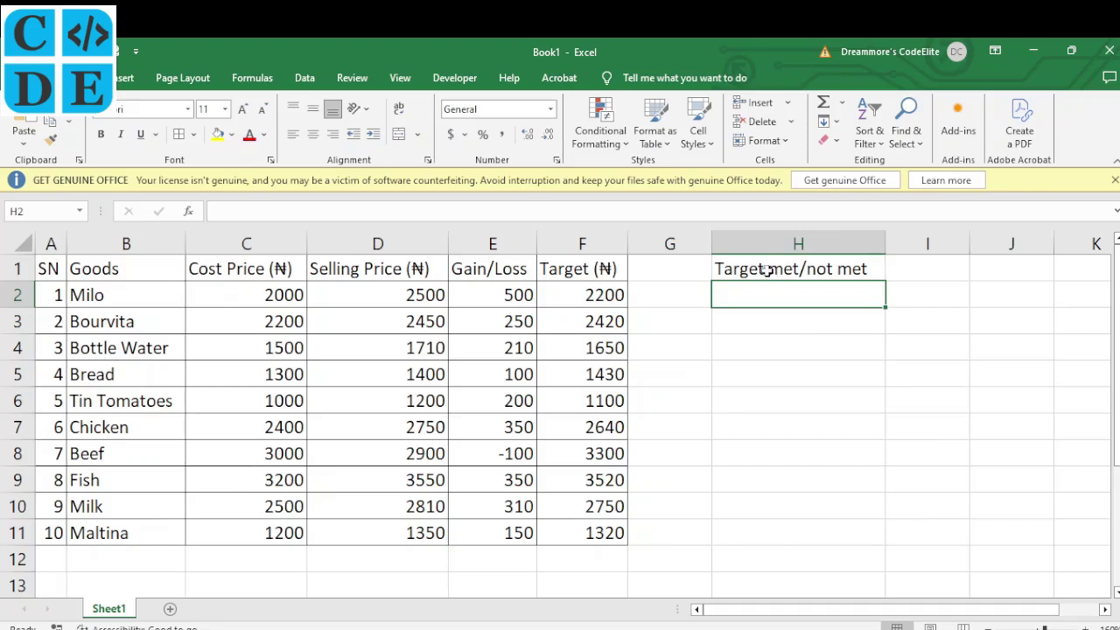
pyautogui.click(766, 271)
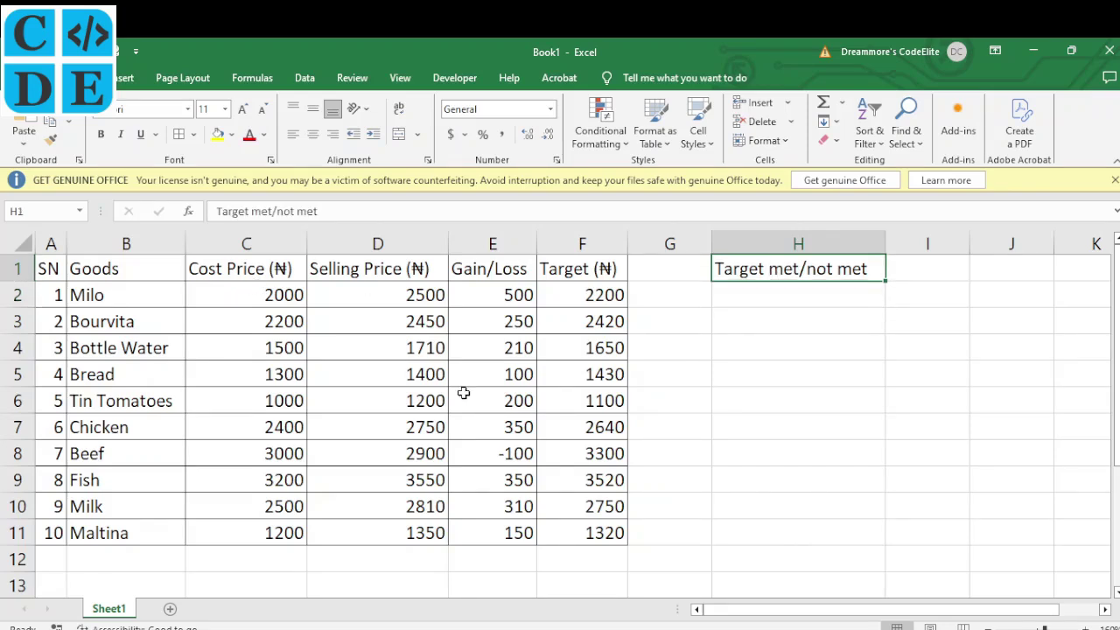
pyautogui.click(743, 290)
pyautogui.hotkey('alt', 'Tab')
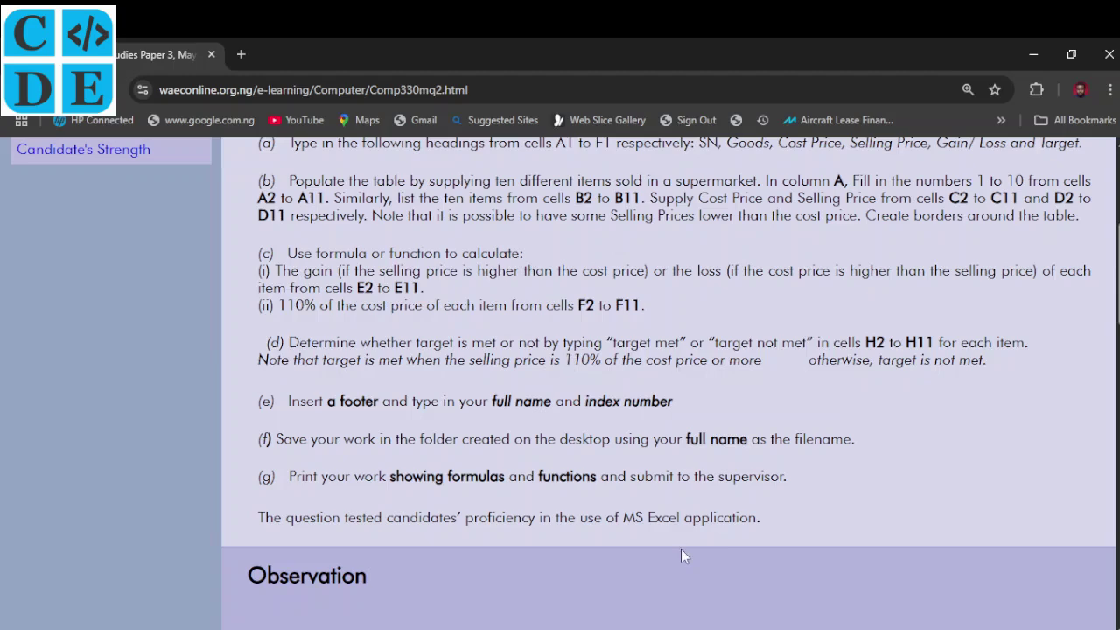
# Read part (d) on deciding target met or not met, then return to the workbook
pyautogui.click(679, 626)
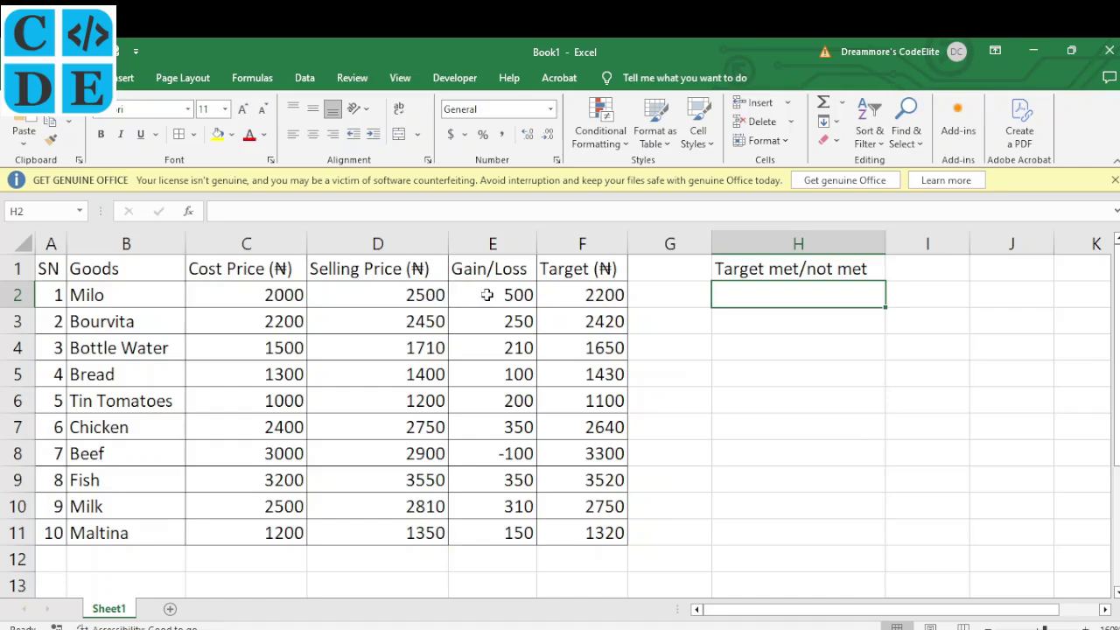
# Compare Milo's selling price in D2 with its target in F2 and enter 'Target met' in H2
pyautogui.click(414, 294)
pyautogui.click(607, 296)
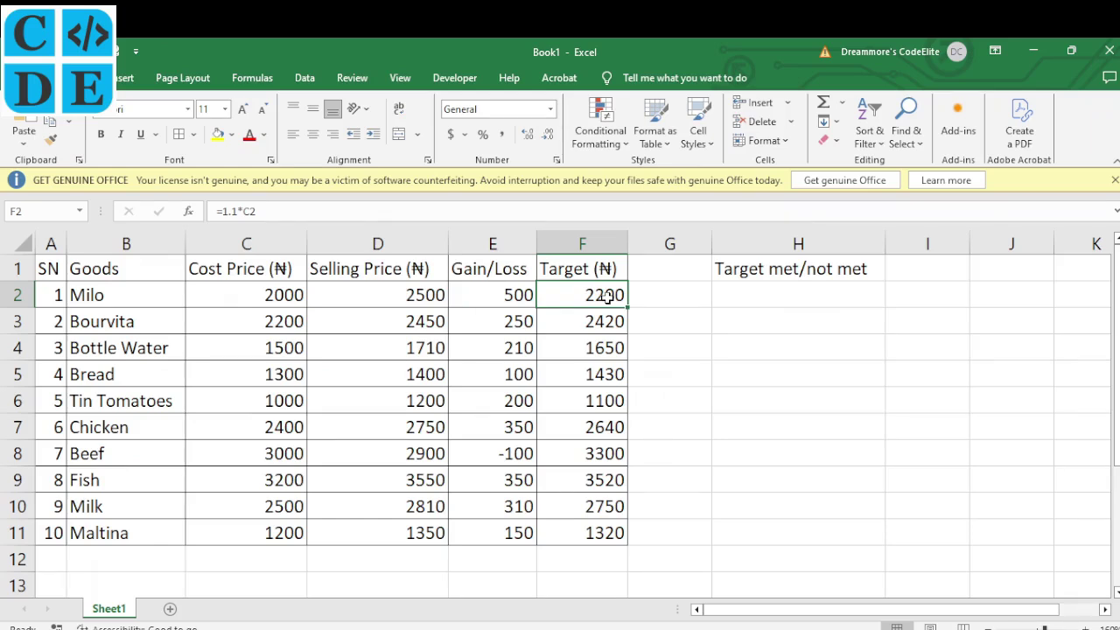
pyautogui.click(430, 300)
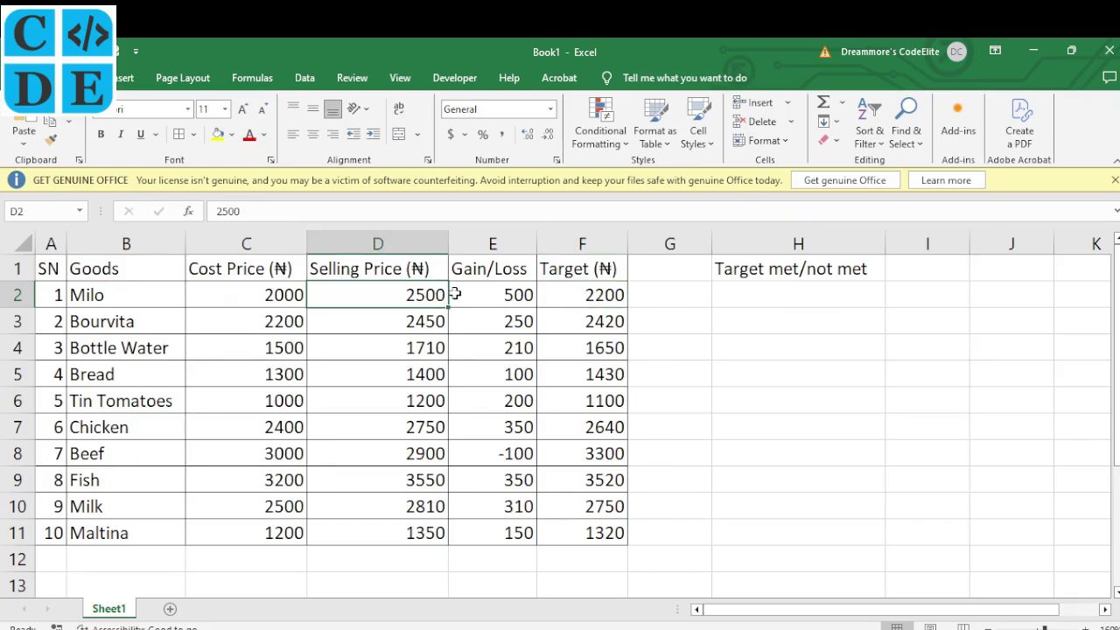
pyautogui.click(599, 296)
pyautogui.click(752, 292)
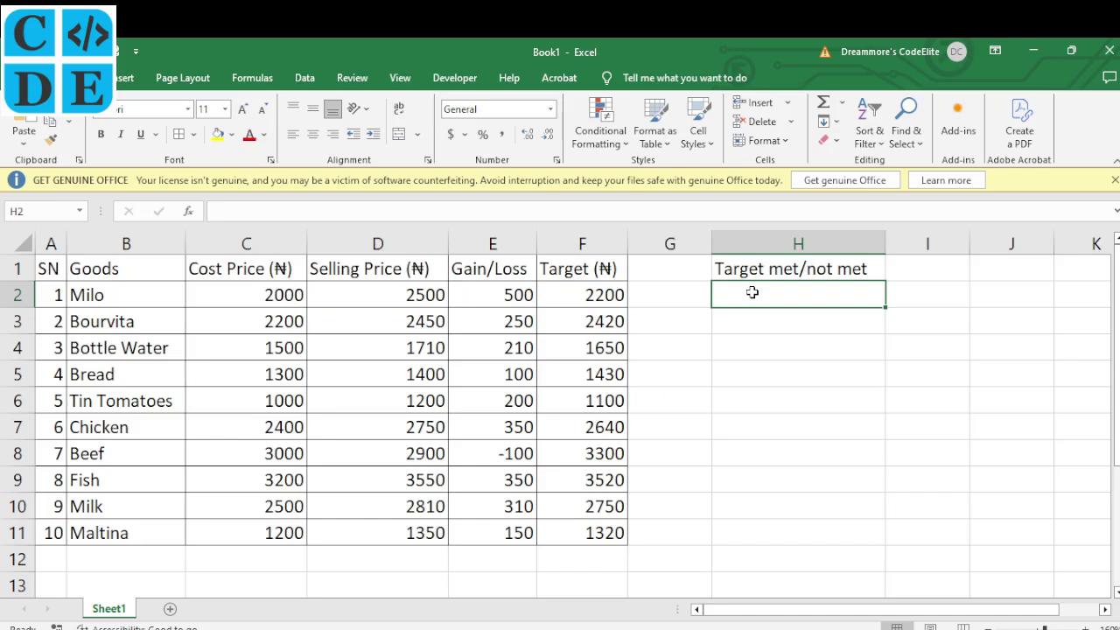
pyautogui.write('Tr')
pyautogui.press('BackSpace')
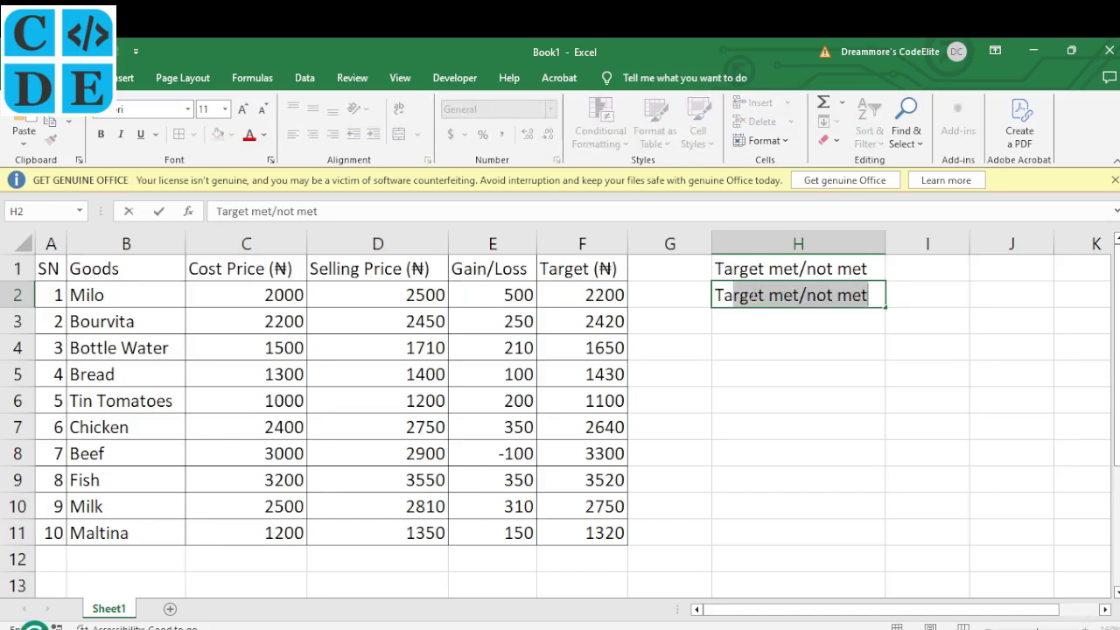
pyautogui.write('aget met')
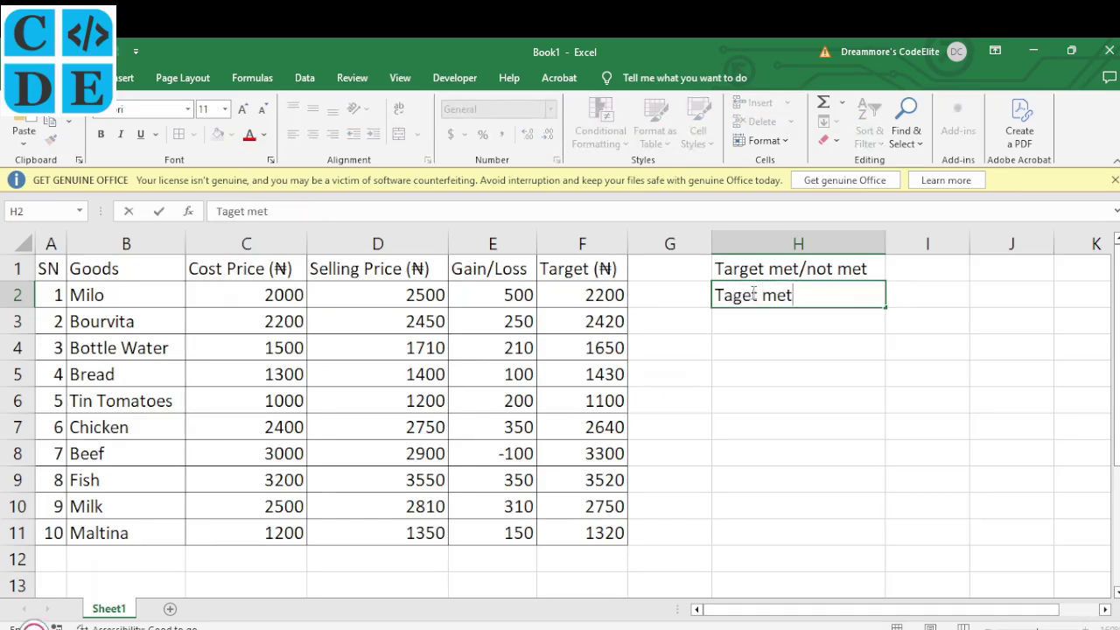
pyautogui.press('Return')
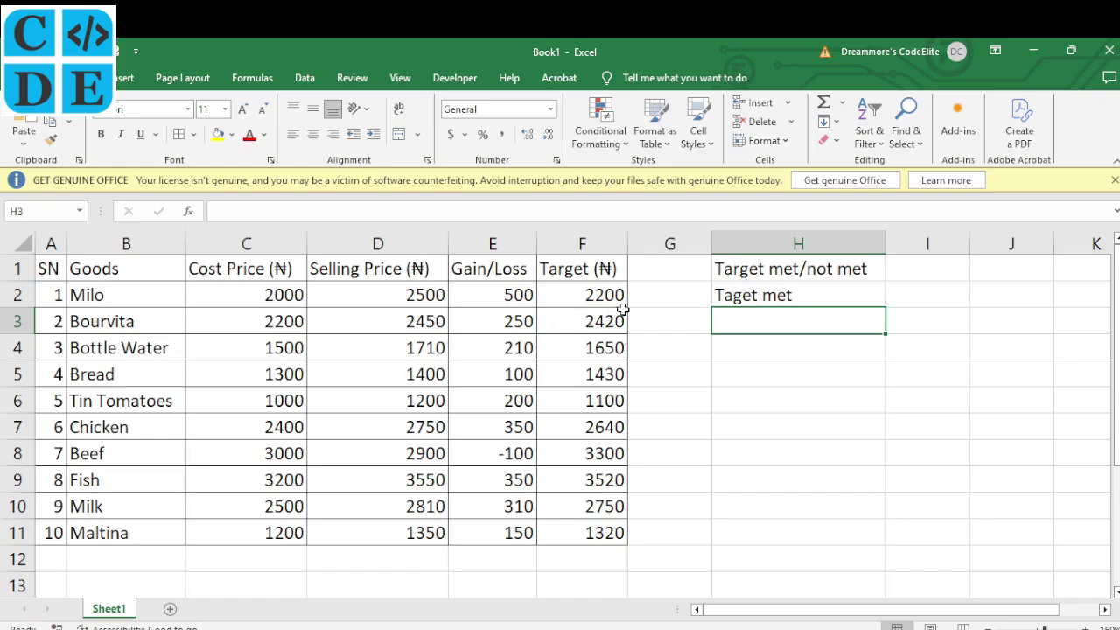
# Correct the spelling of 'Target met' in H2 and copy the cell
pyautogui.doubleClick(737, 295)
pyautogui.write('r')
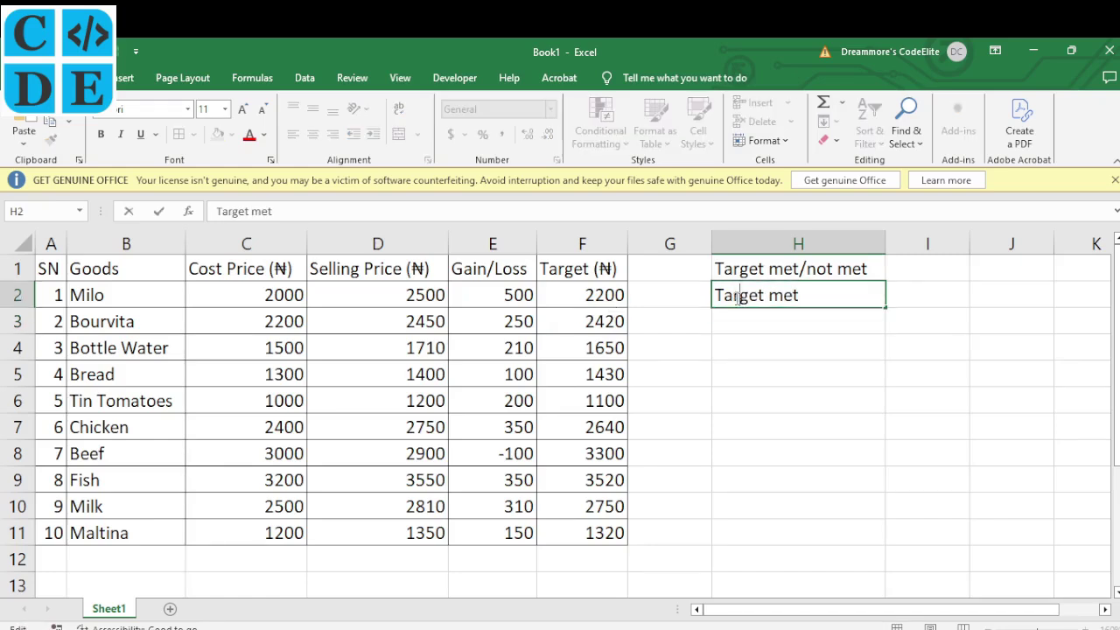
pyautogui.hotkey('ctrl', 'Return')
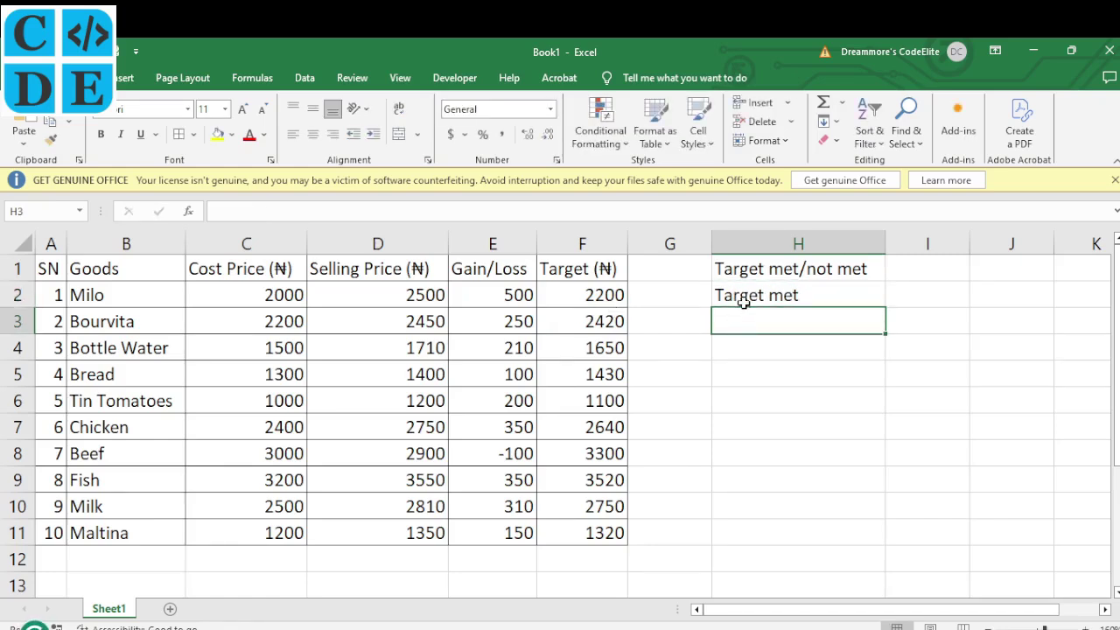
pyautogui.hotkey('ctrl', 'c')
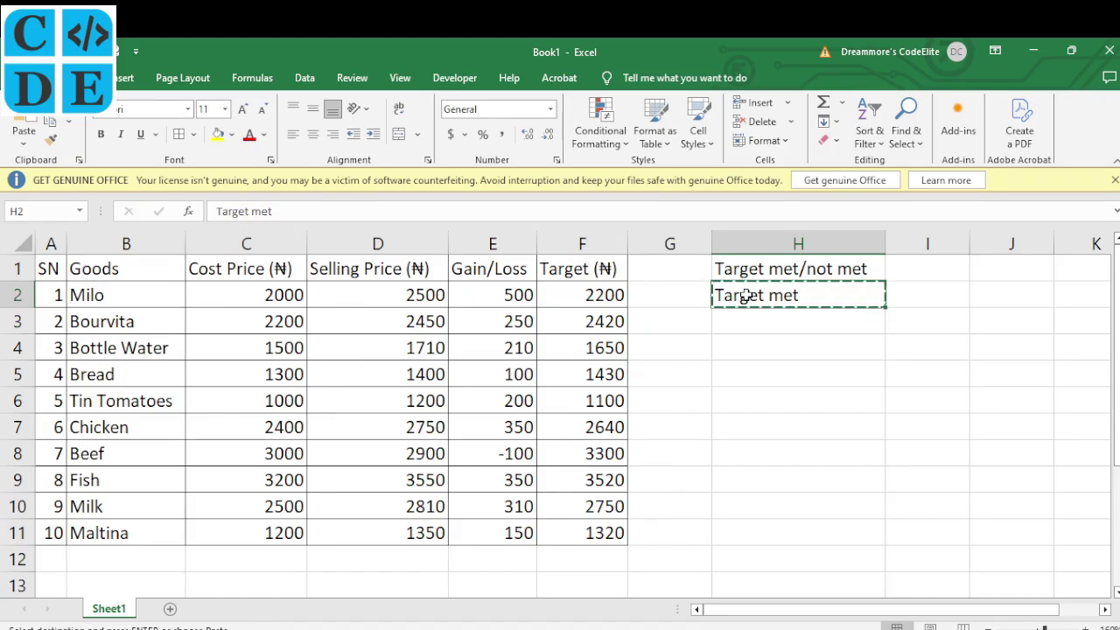
# Paste 'Target met' into H3, H4, H6 and H7 for Bourvita, Bottle Water, Tin Tomatoes and Chicken
pyautogui.click(438, 324)
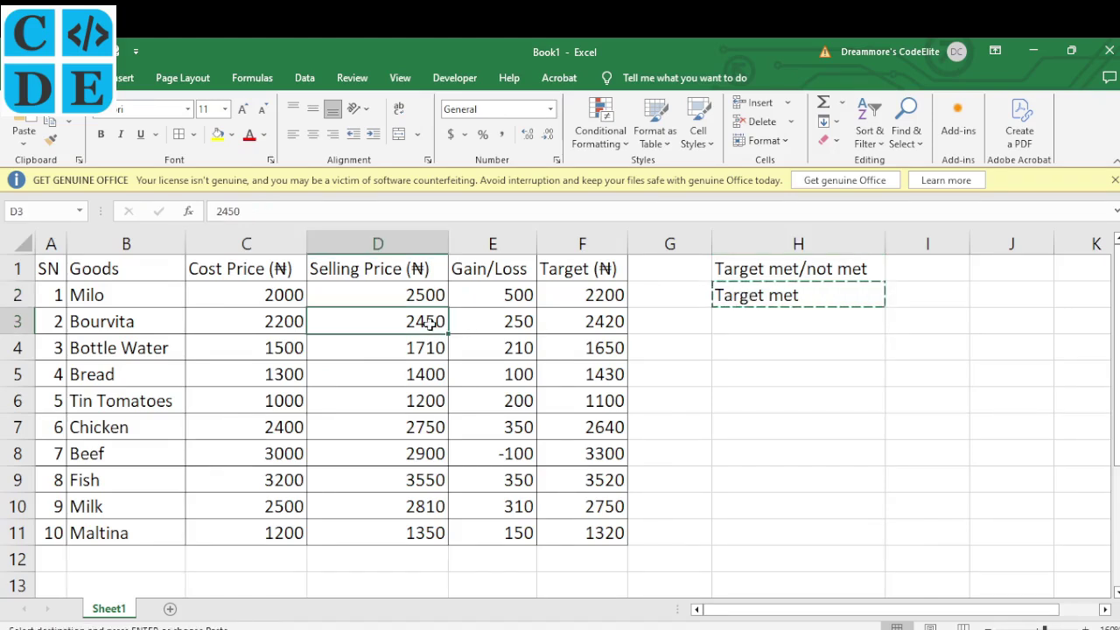
pyautogui.click(588, 322)
pyautogui.click(745, 321)
pyautogui.hotkey('ctrl', 'v')
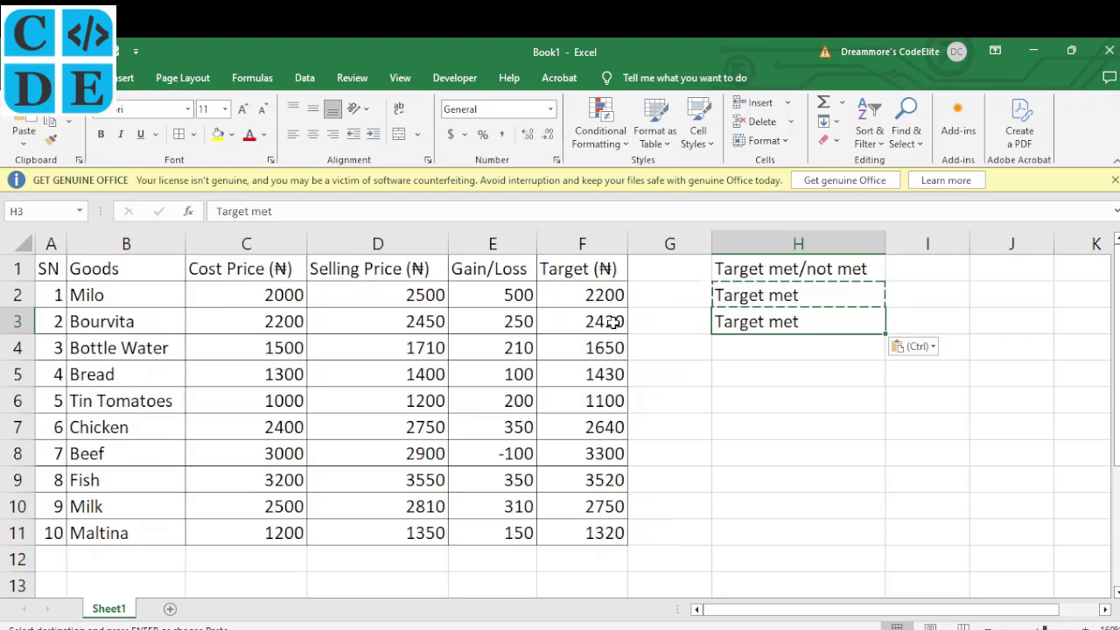
pyautogui.click(735, 350)
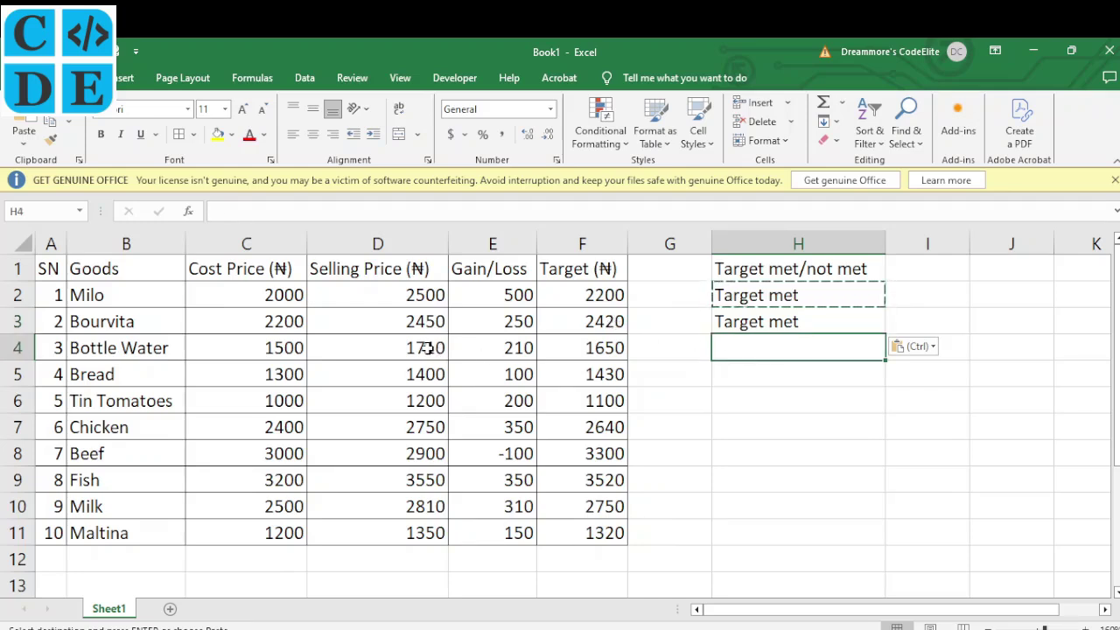
pyautogui.hotkey('ctrl', 'v')
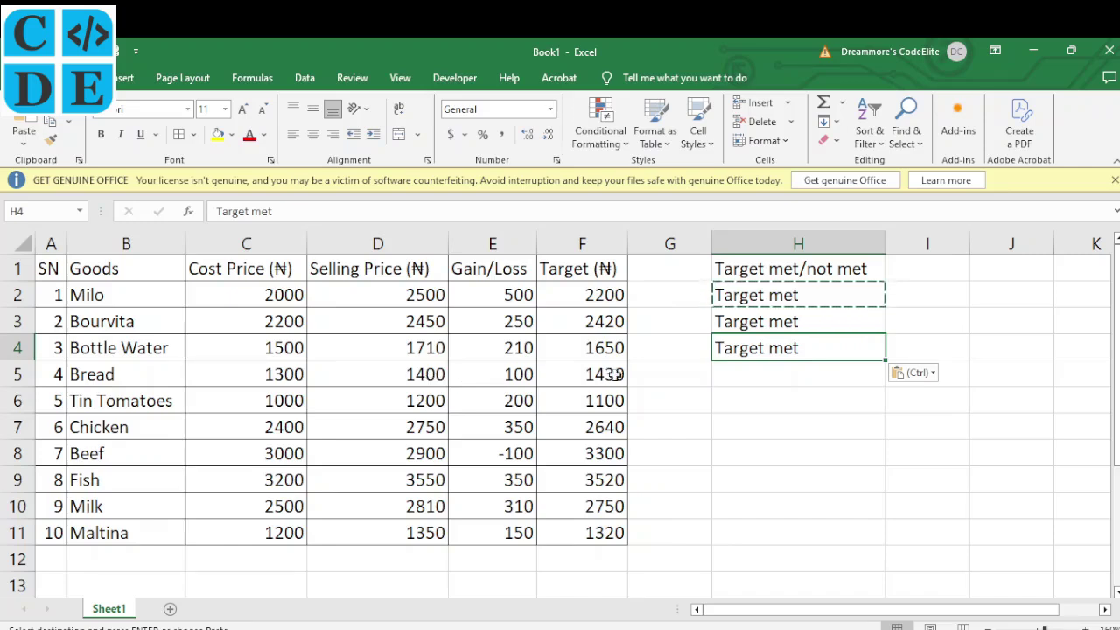
pyautogui.click(741, 399)
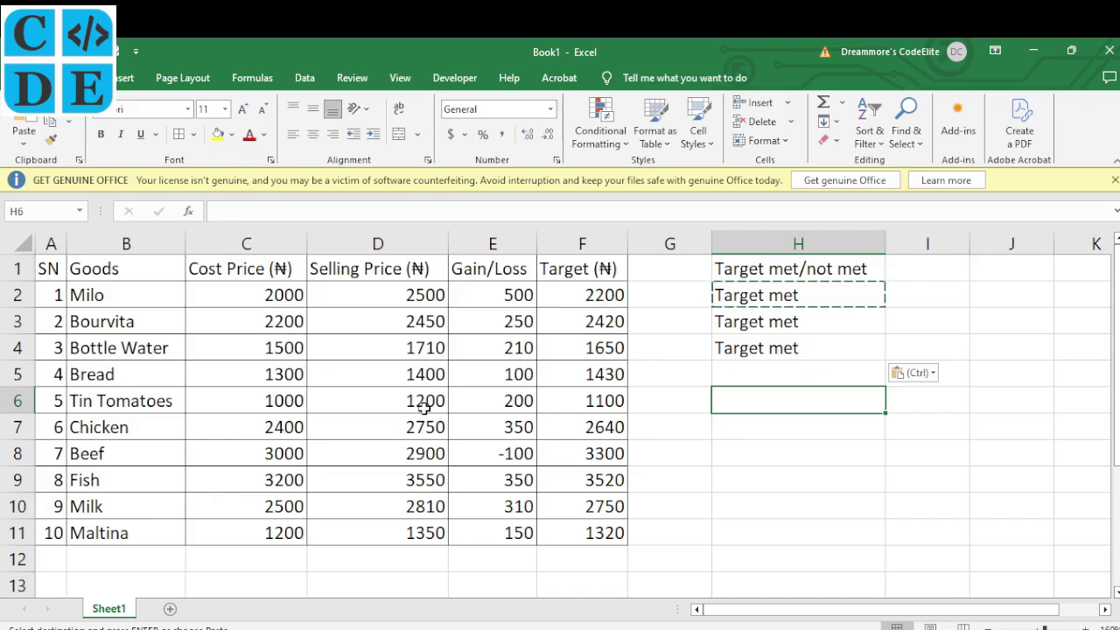
pyautogui.hotkey('ctrl', 'v')
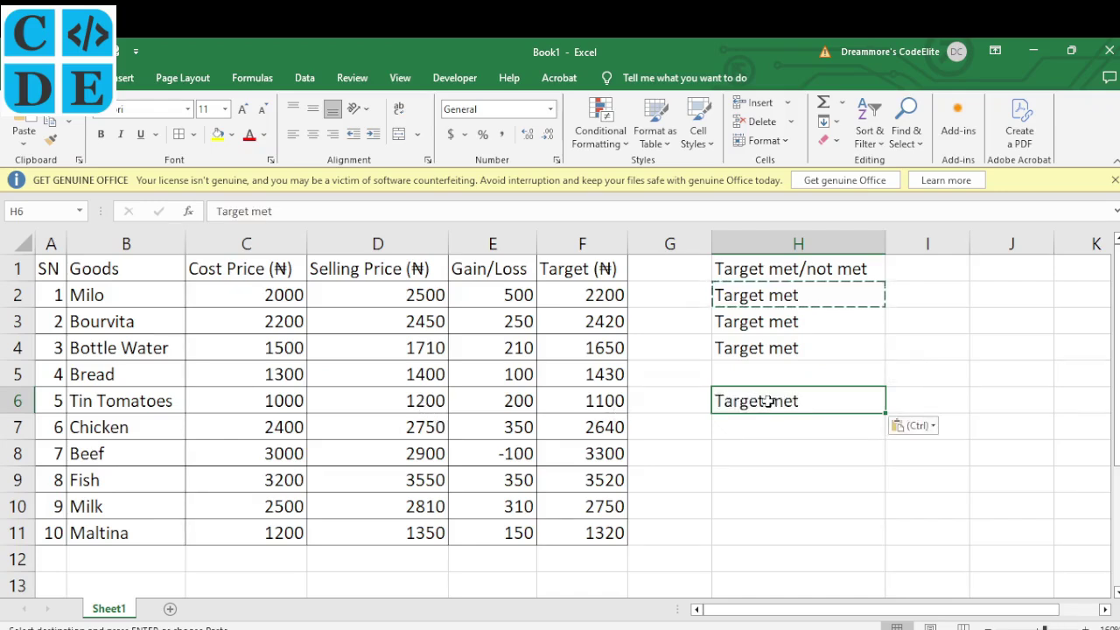
pyautogui.click(742, 426)
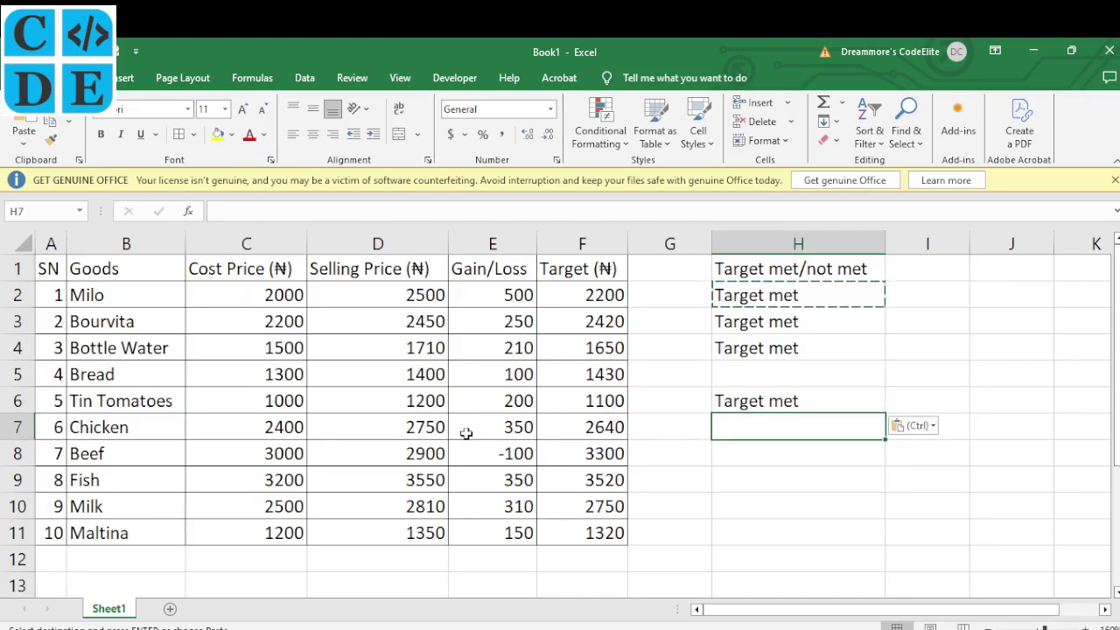
pyautogui.hotkey('ctrl', 'v')
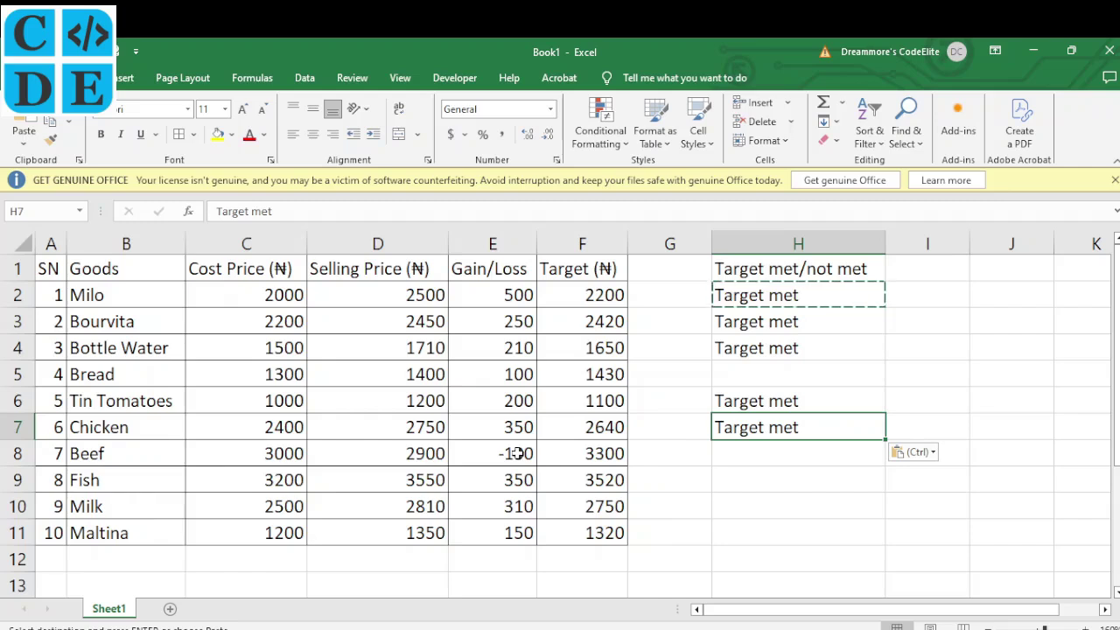
# Paste 'Target met' into H9, H10, H11 and H5 for Fish, Milk, Maltina and Bread, then reopen H5 for editing
pyautogui.click(736, 476)
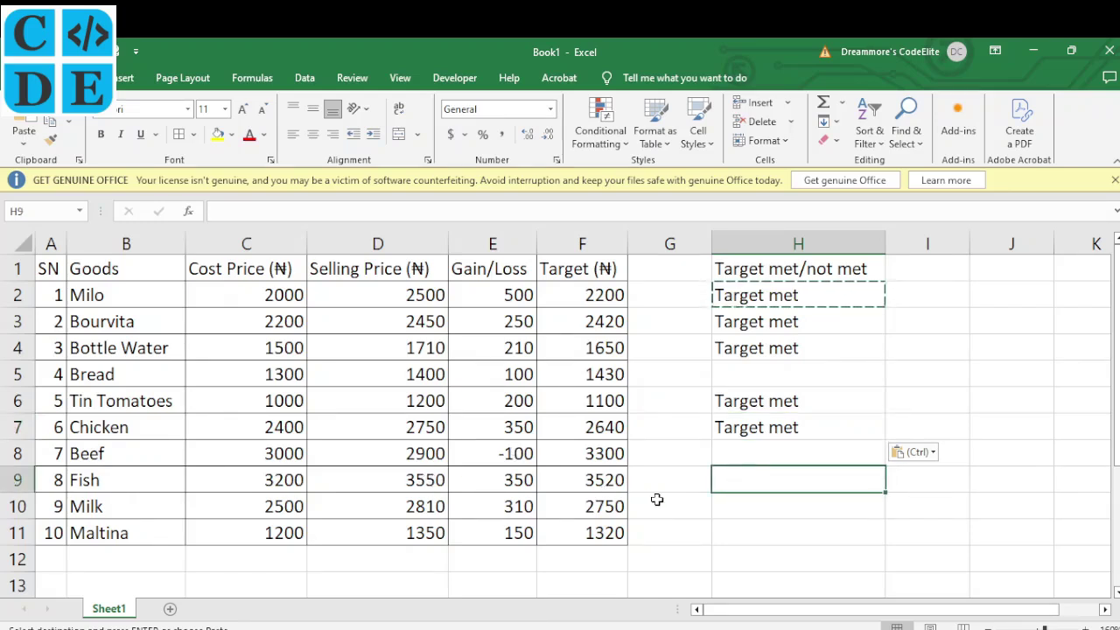
pyautogui.hotkey('ctrl', 'v')
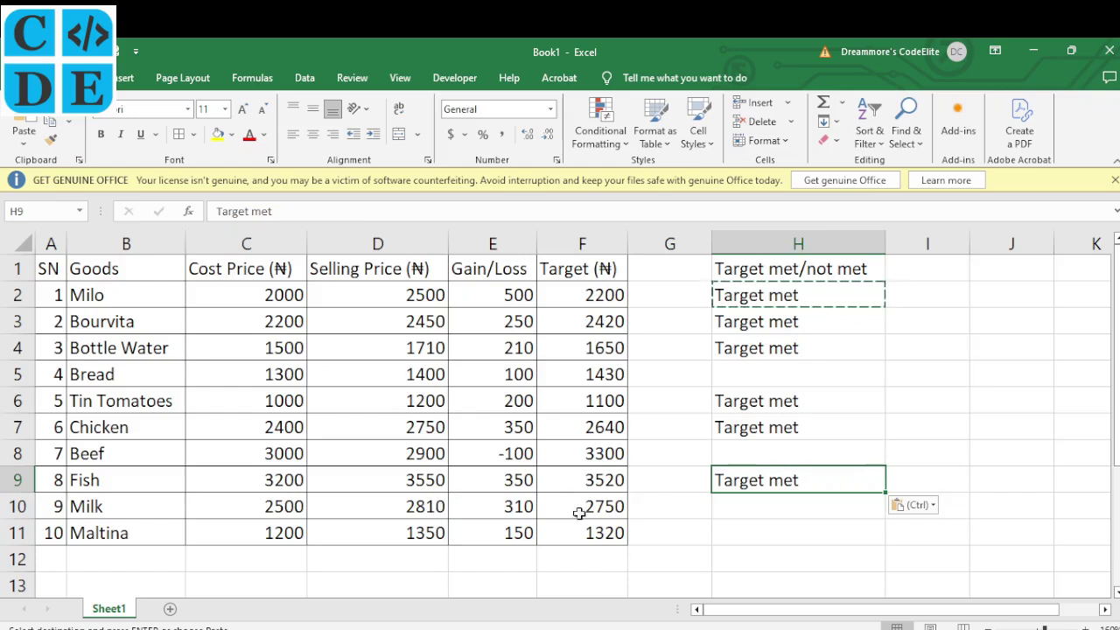
pyautogui.click(770, 508)
pyautogui.hotkey('ctrl', 'v')
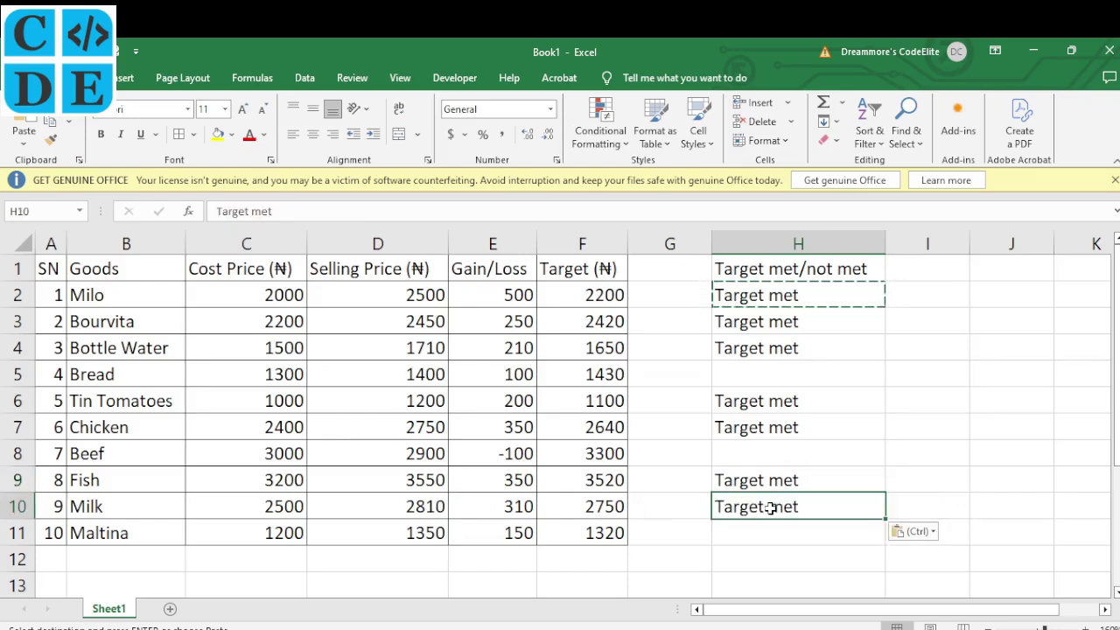
pyautogui.click(733, 538)
pyautogui.hotkey('ctrl', 'v')
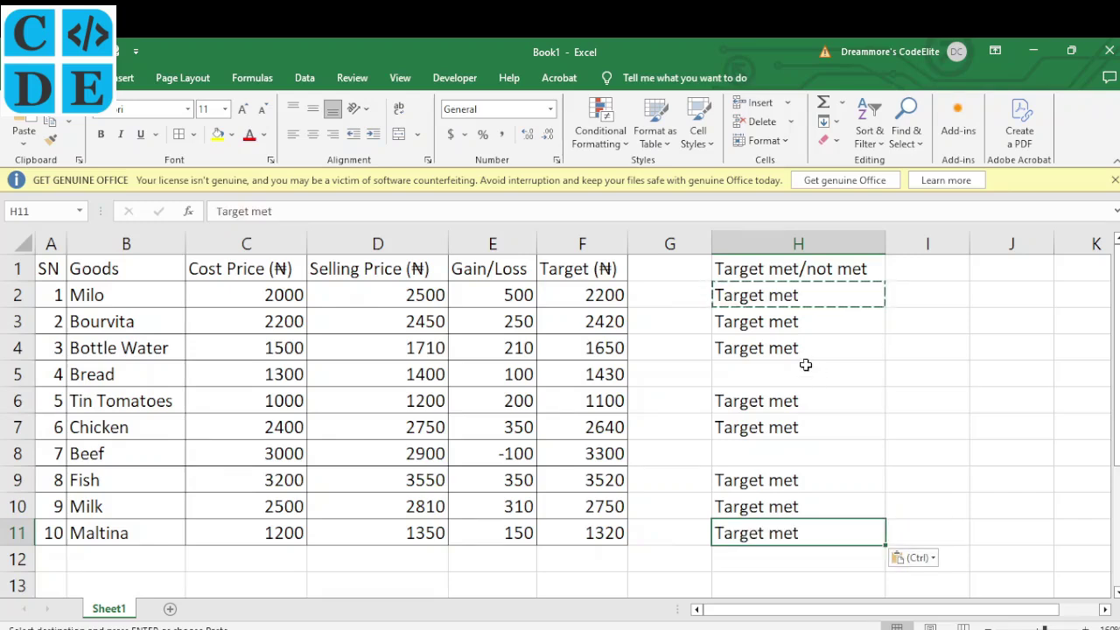
pyautogui.click(799, 368)
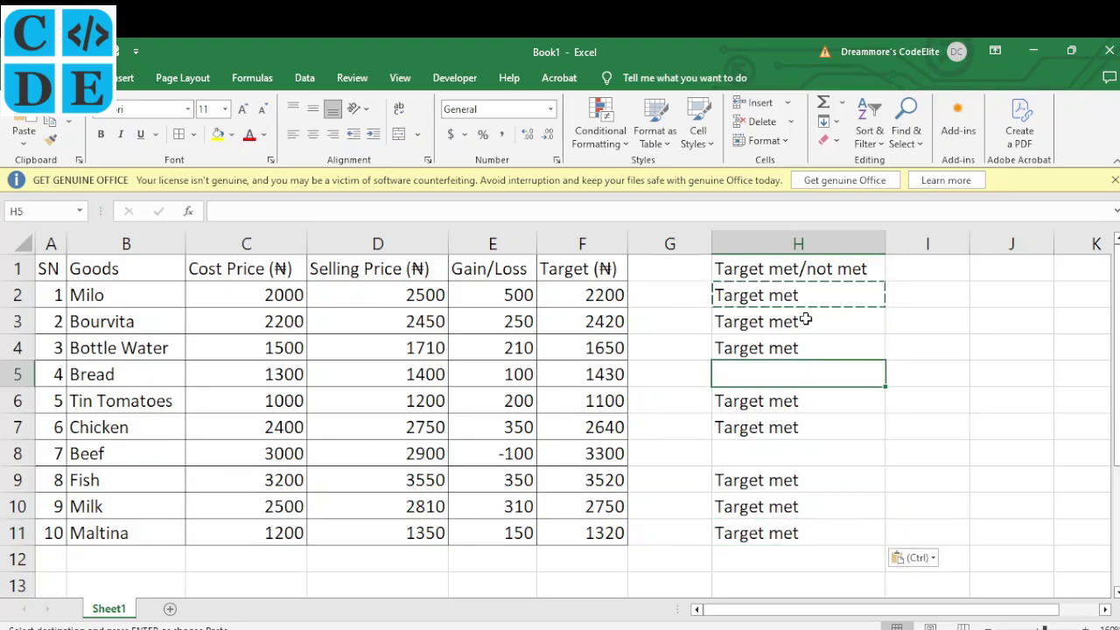
pyautogui.hotkey('ctrl', 'v')
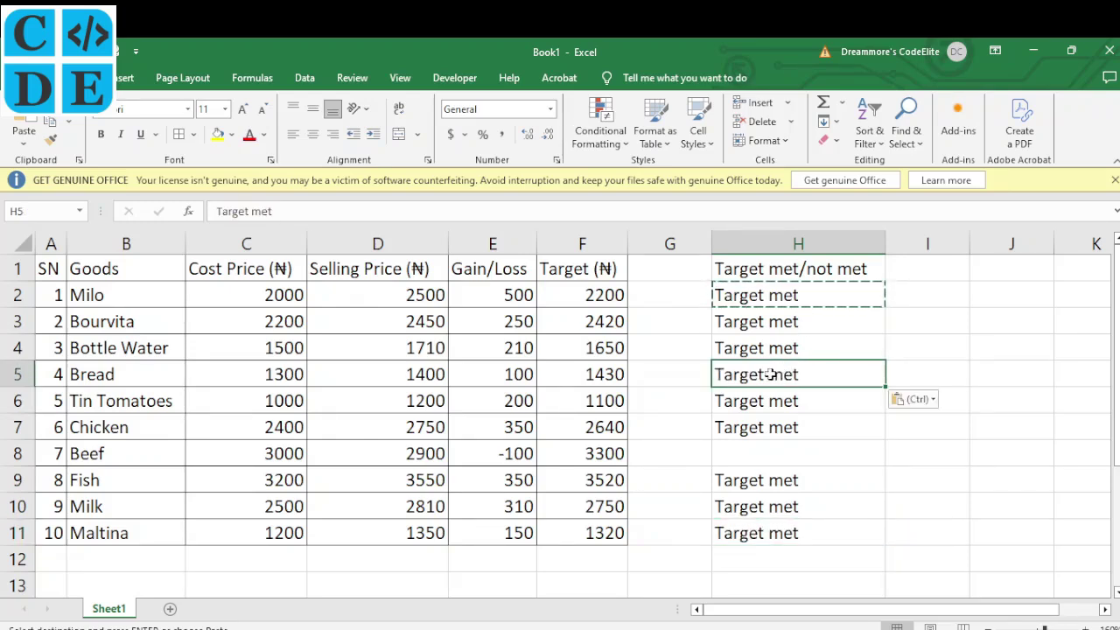
pyautogui.doubleClick(770, 374)
# Change Bread's H5 to 'Target not met' and copy it into Beef's H8
pyautogui.write('not')
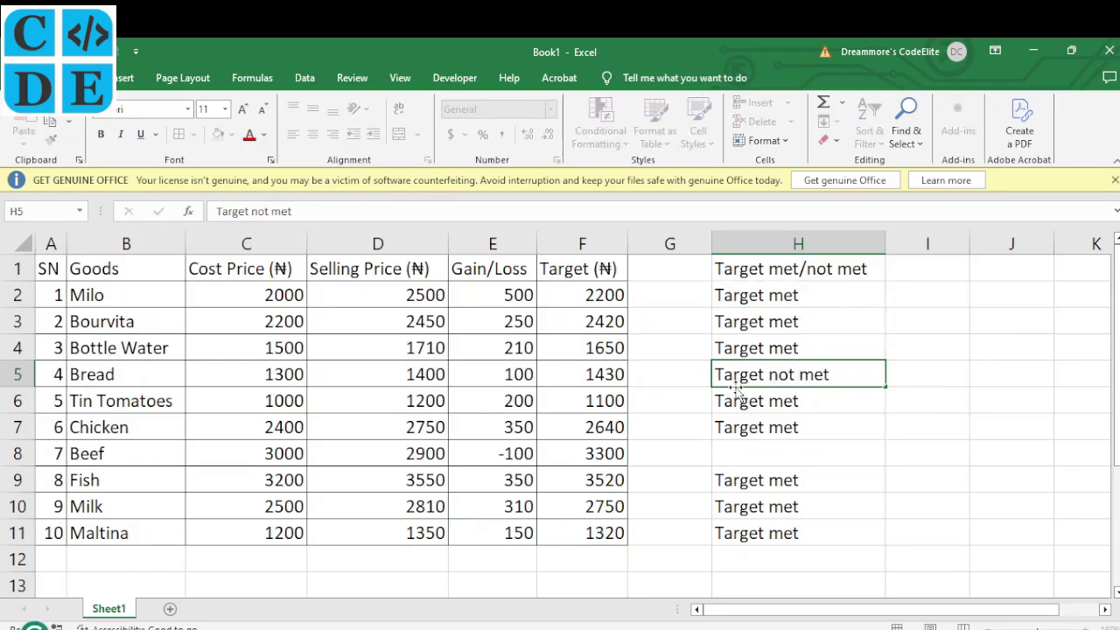
pyautogui.click(798, 453)
pyautogui.click(810, 376)
pyautogui.hotkey('ctrl', 'c')
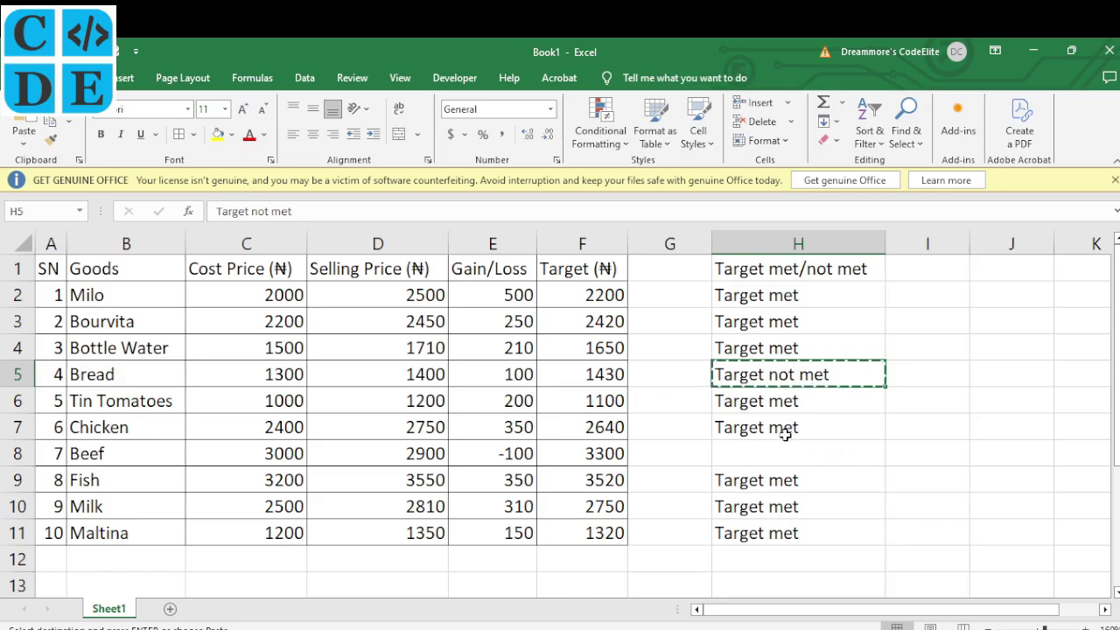
pyautogui.click(779, 455)
pyautogui.hotkey('ctrl', 'v')
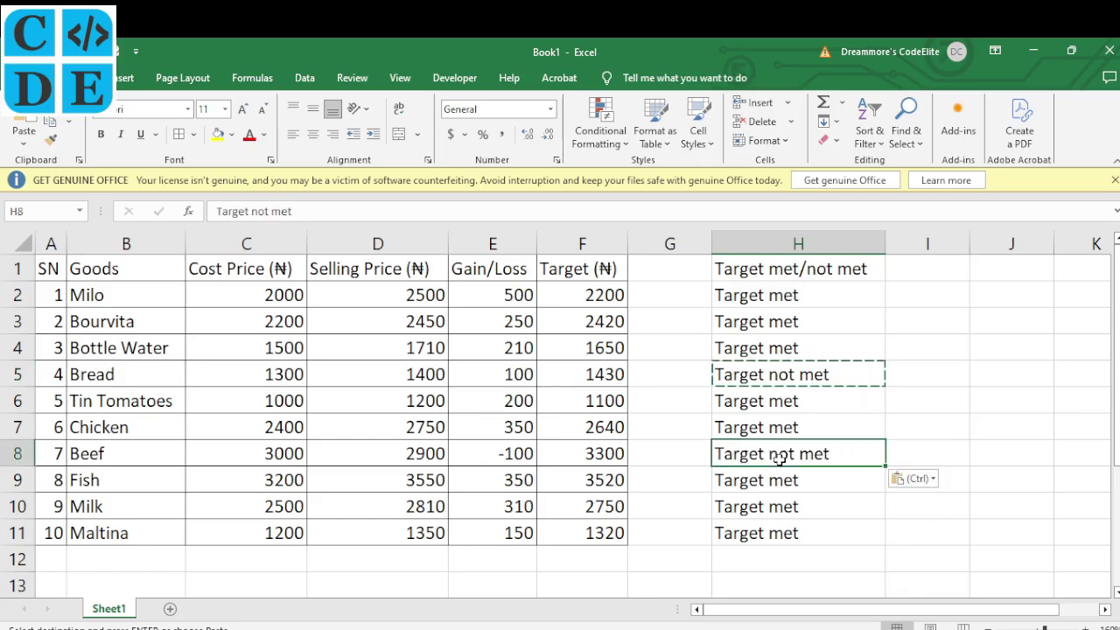
pyautogui.click(827, 332)
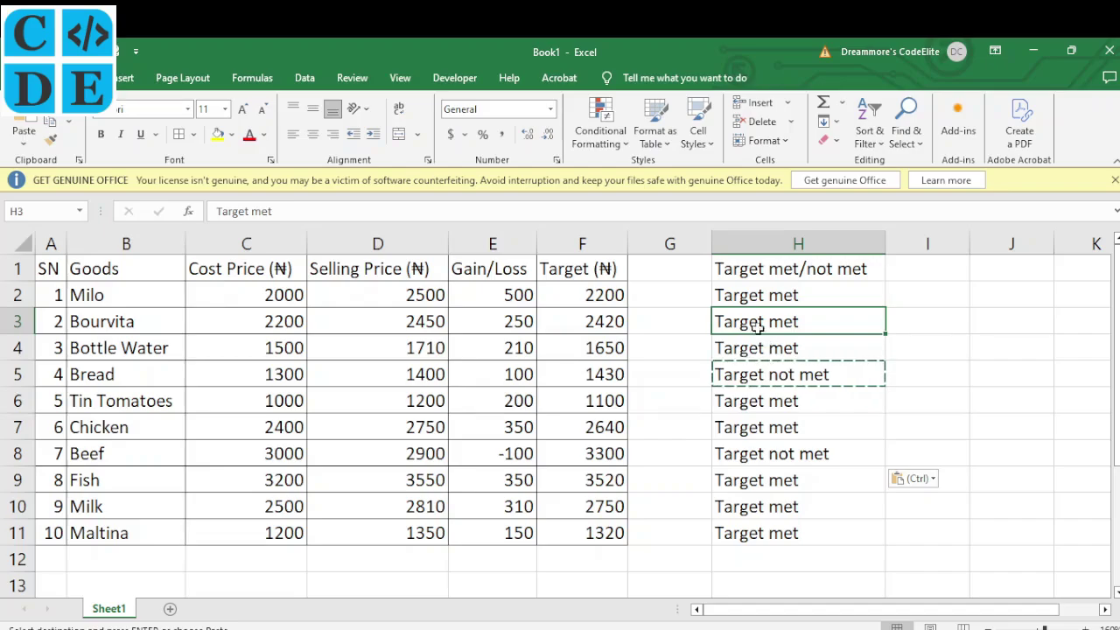
pyautogui.hotkey('alt', 'Tab')
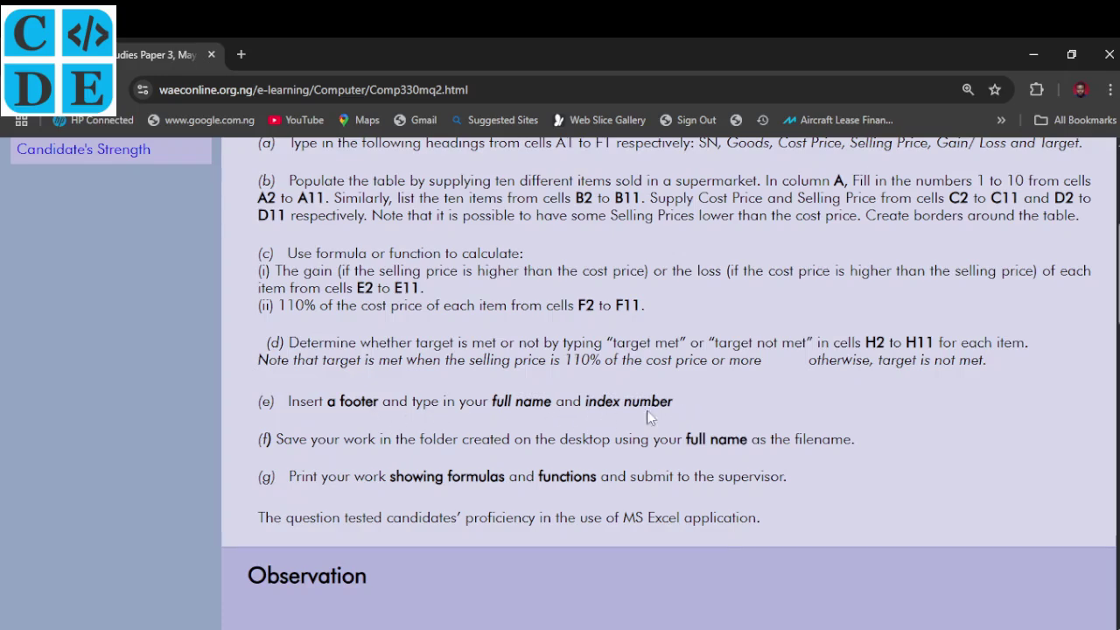
pyautogui.click(695, 613)
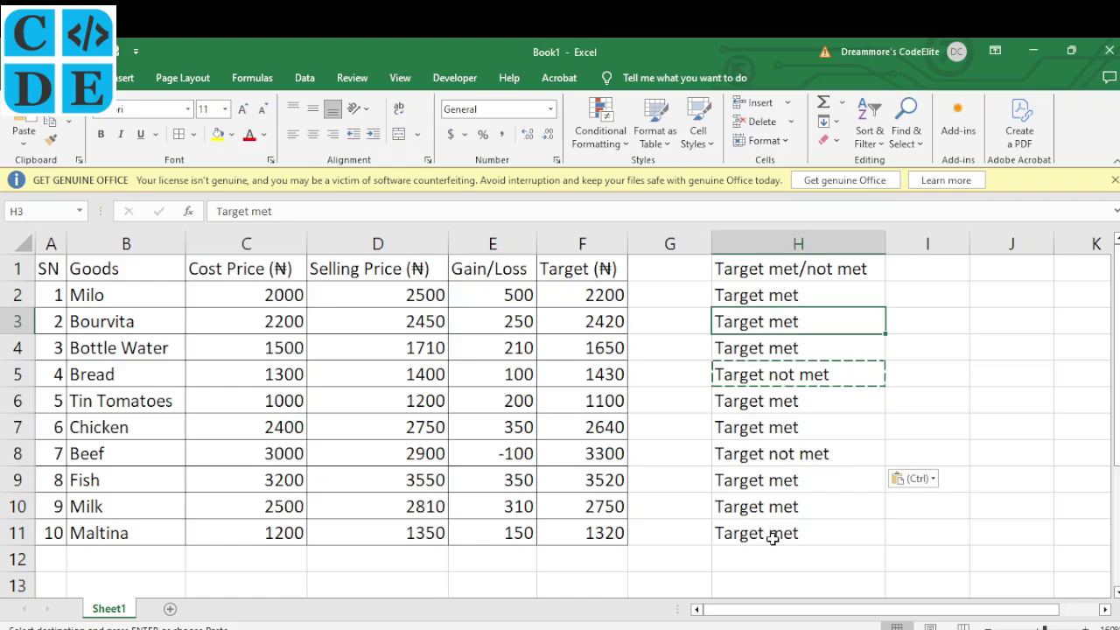
# Switch the sheet to Page Layout view and scroll down to the Add footer area
pyautogui.click(827, 507)
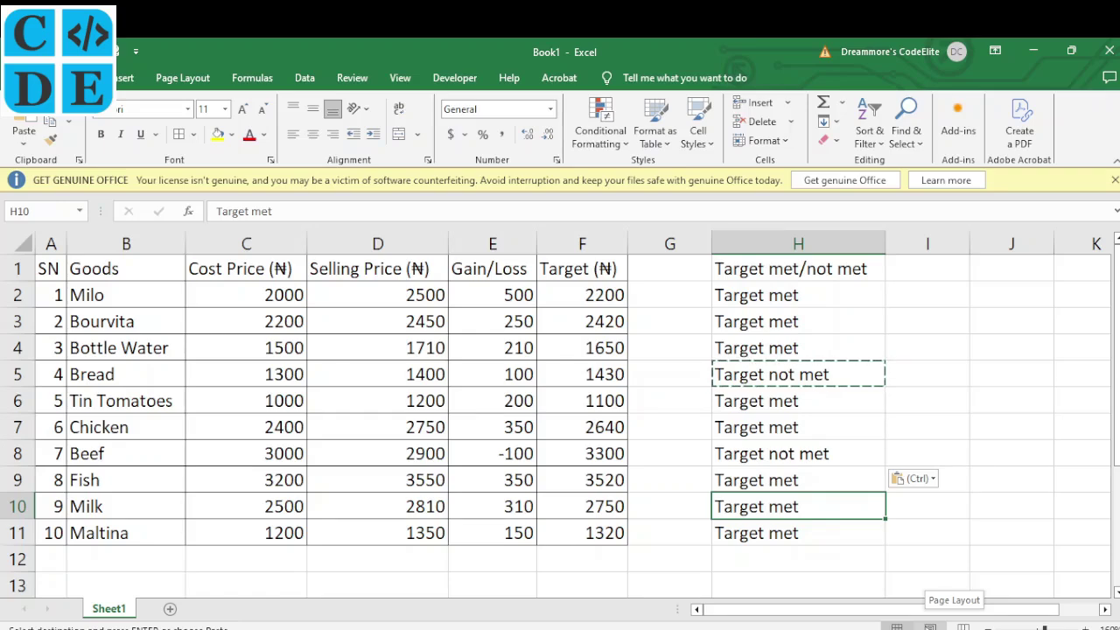
pyautogui.click(930, 627)
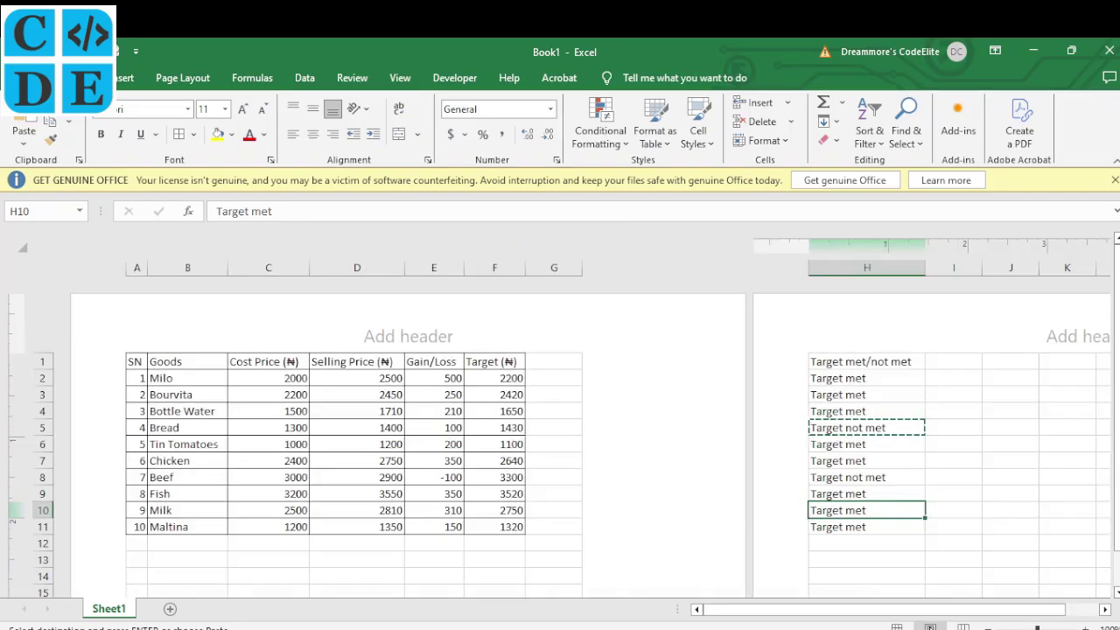
pyautogui.scroll(-5, 554, 466)
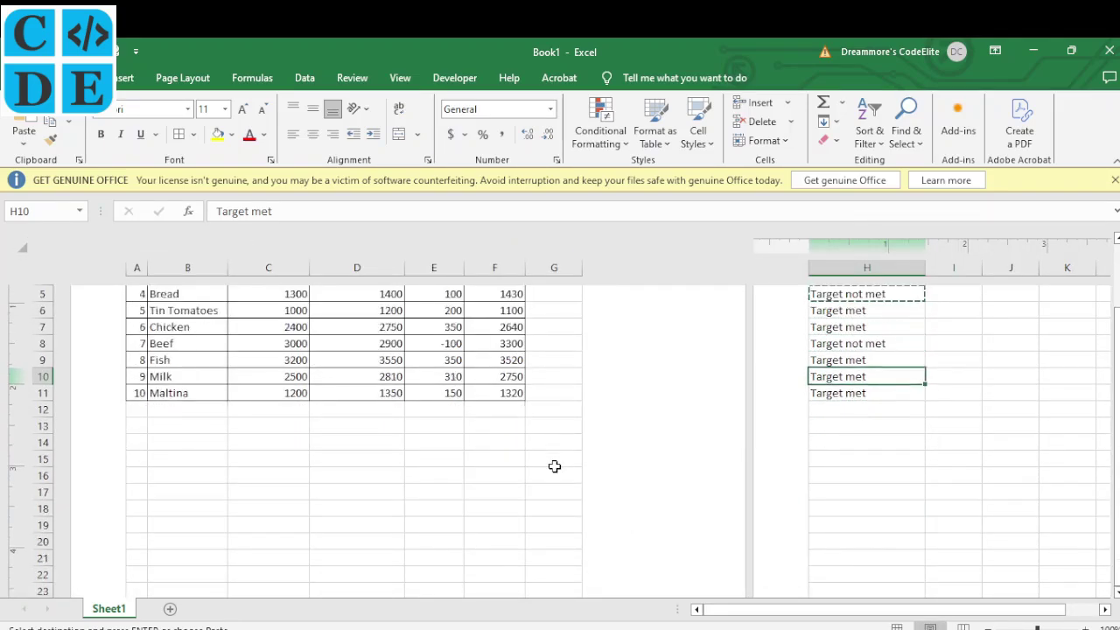
pyautogui.scroll(-1, 553, 467)
pyautogui.scroll(5, 554, 467)
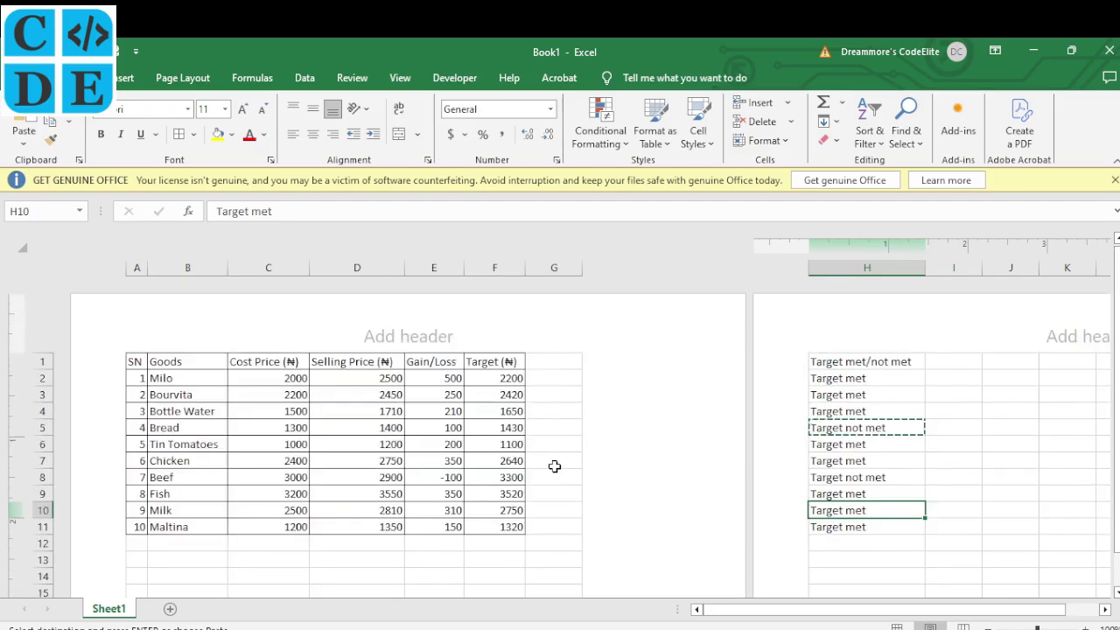
pyautogui.scroll(-3, 554, 466)
pyautogui.scroll(-8, 553, 466)
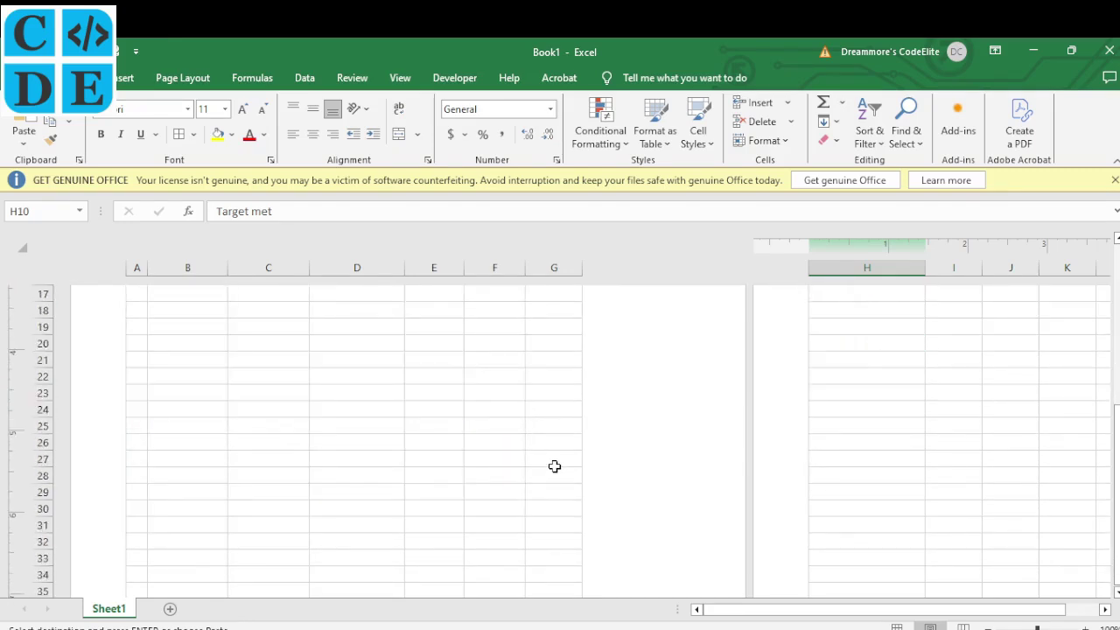
pyautogui.scroll(-4, 553, 466)
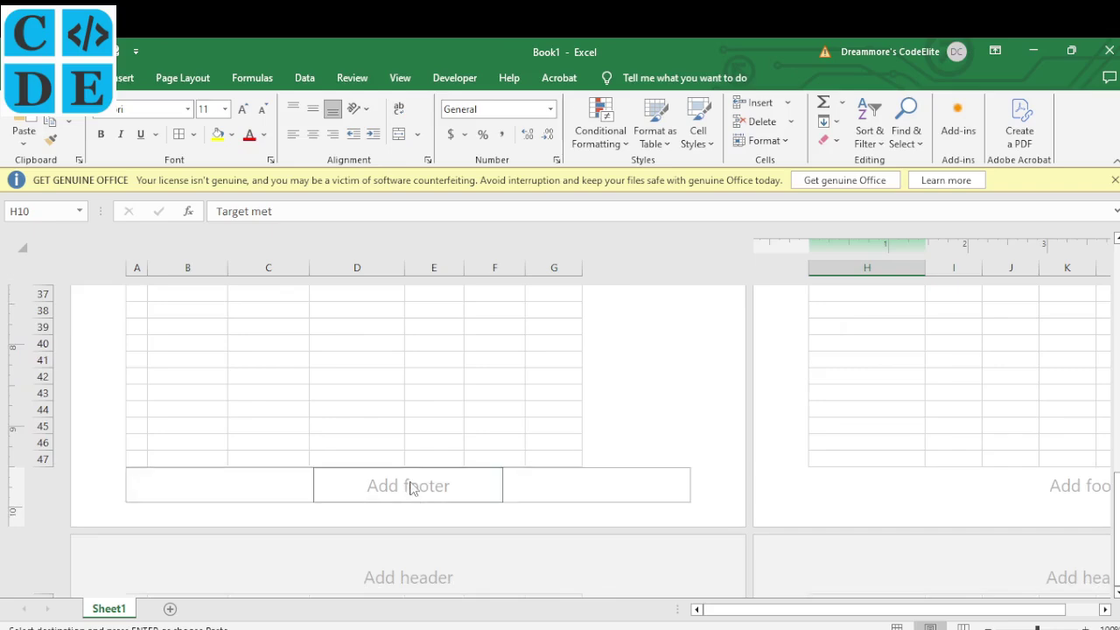
# Check part (e)'s footer requirement, then start typing the candidate's full name in the left footer
pyautogui.hotkey('alt', 'Tab')
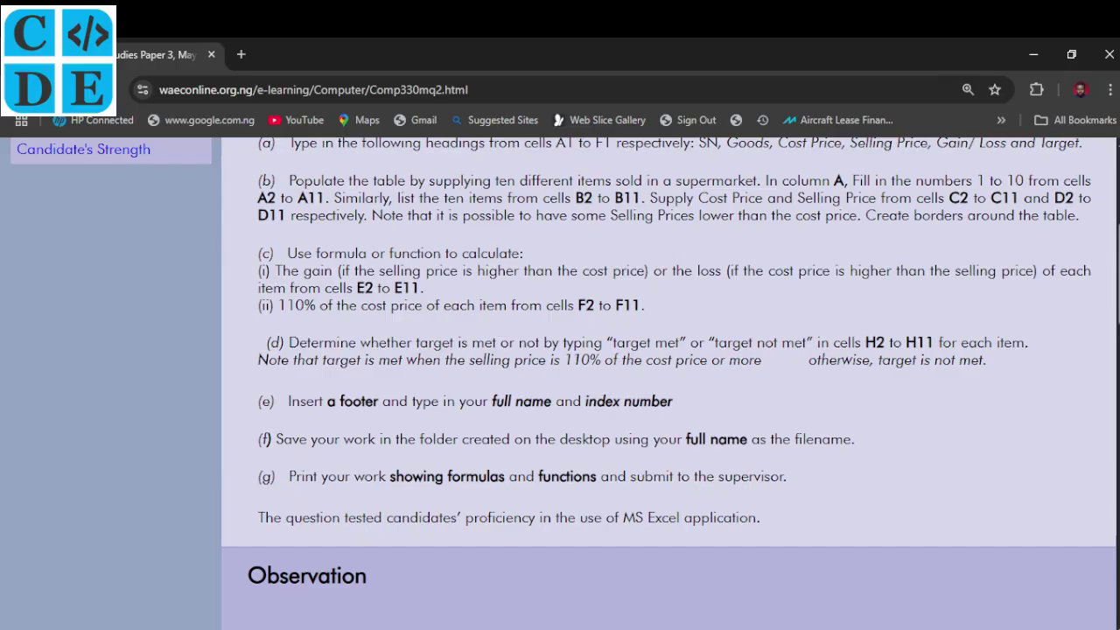
pyautogui.hotkey('alt', 'Tab')
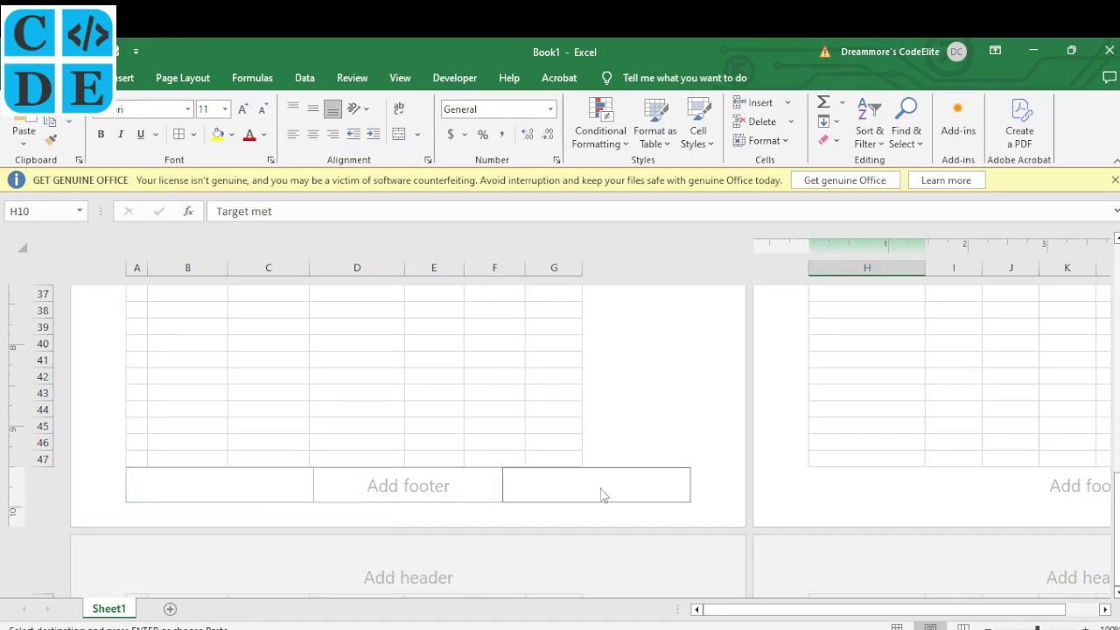
pyautogui.click(276, 488)
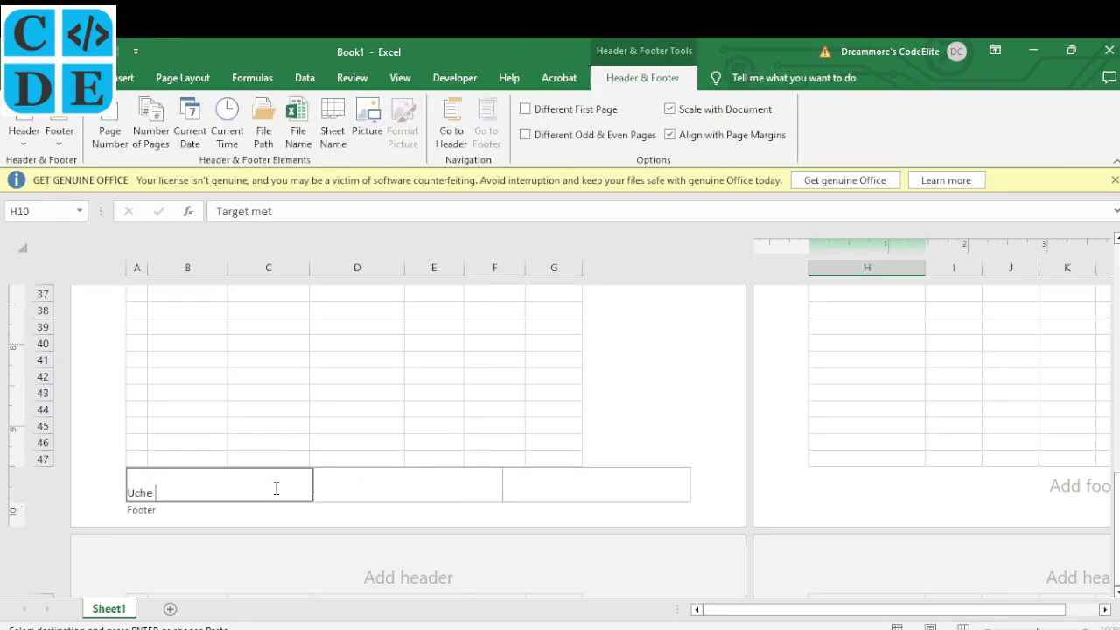
# Enter the candidate's index number in the centre footer section and finish editing the footer
pyautogui.click(417, 489)
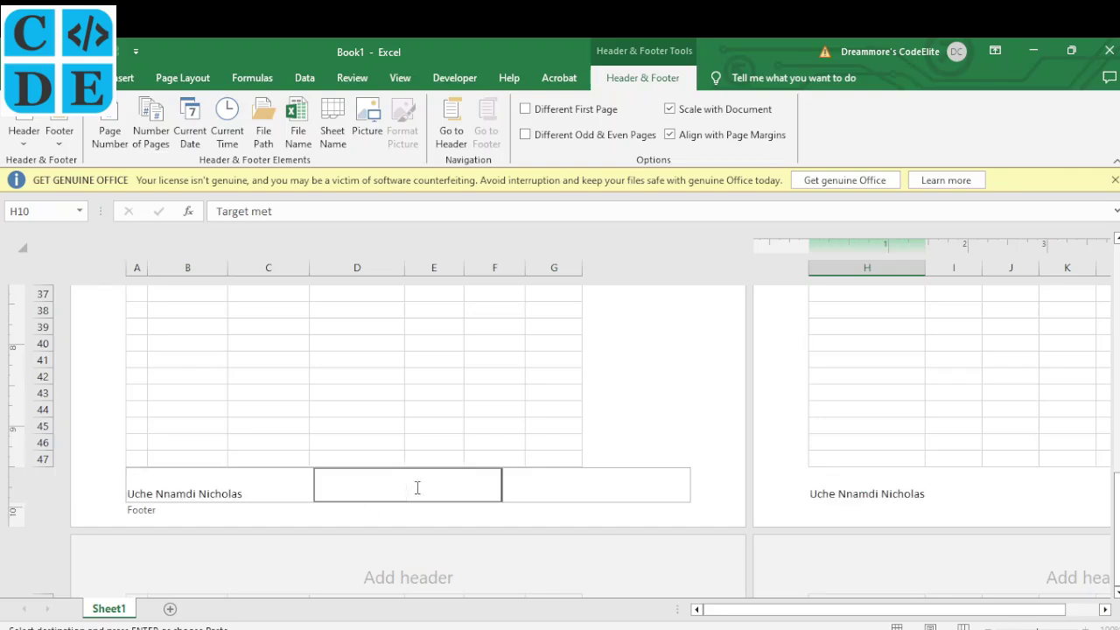
pyautogui.click(526, 486)
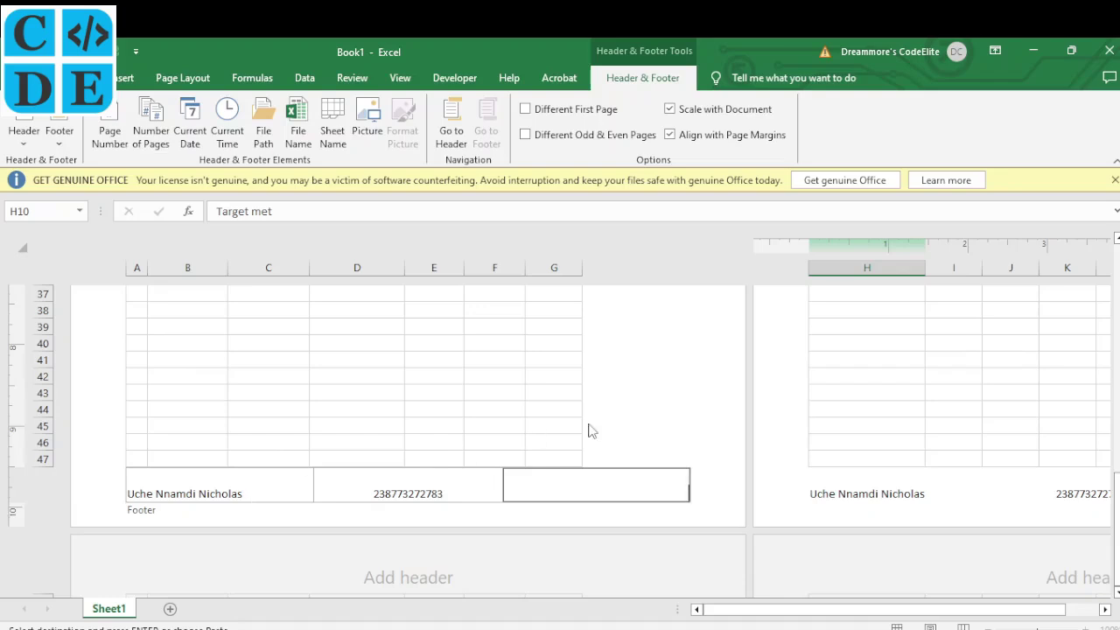
pyautogui.click(530, 402)
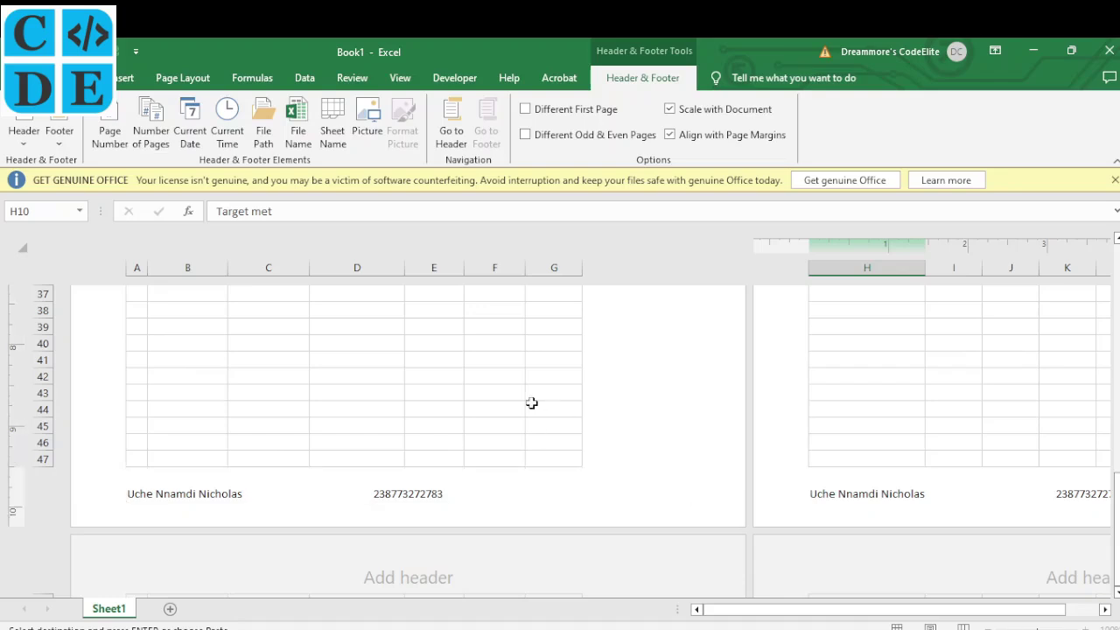
# Return the sheet to Normal view, recheck the question, and bring up Save As with Ctrl+S
pyautogui.scroll(1, 520, 408)
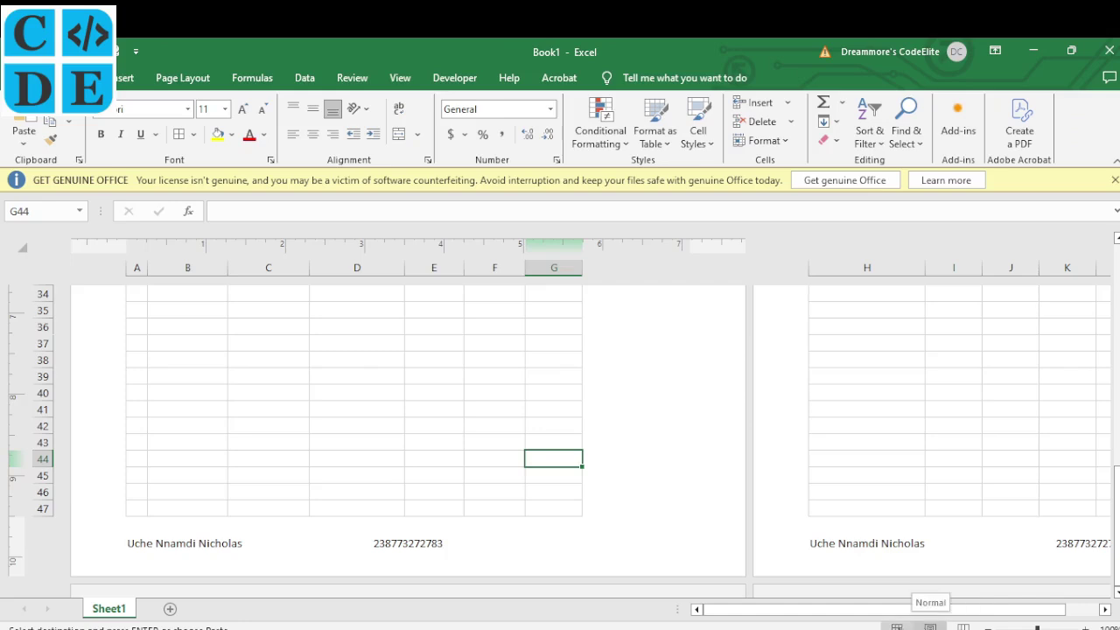
pyautogui.click(897, 627)
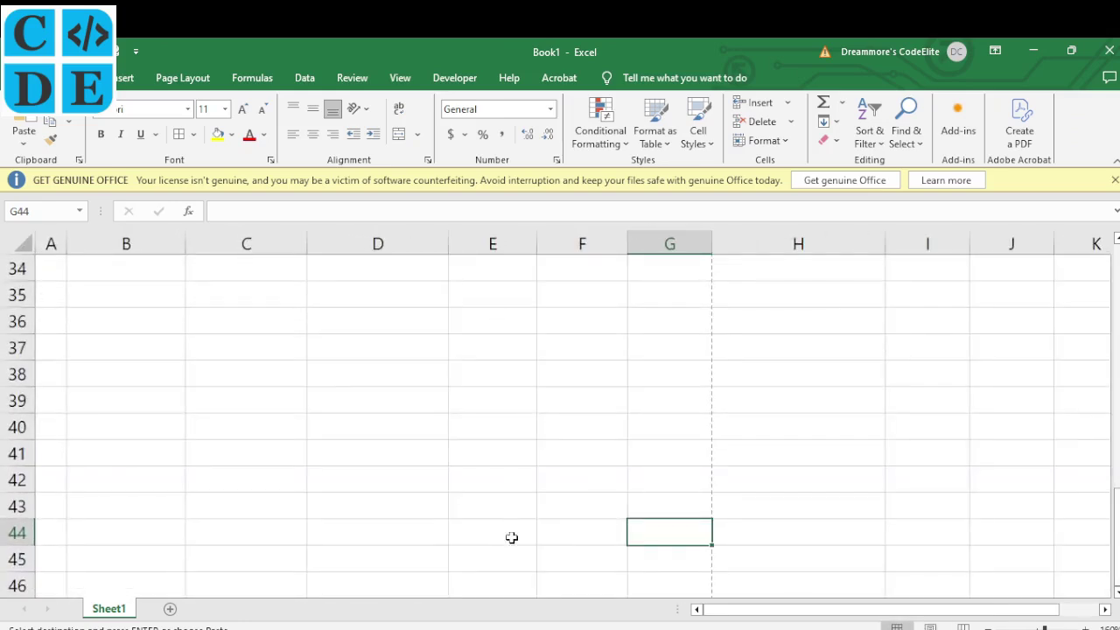
pyautogui.scroll(11, 312, 377)
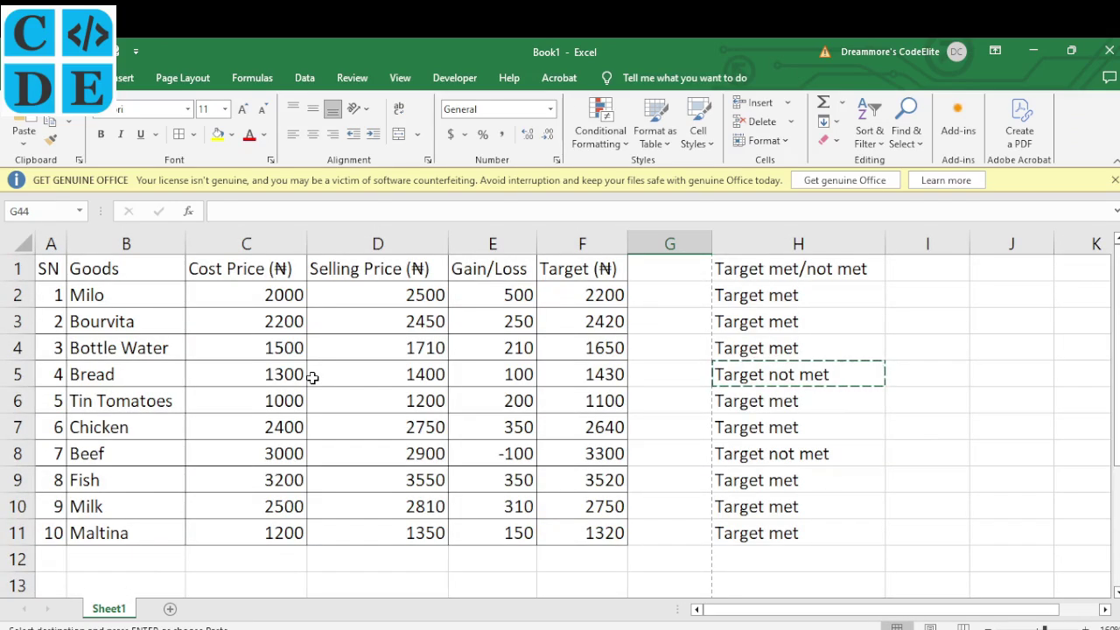
pyautogui.click(431, 627)
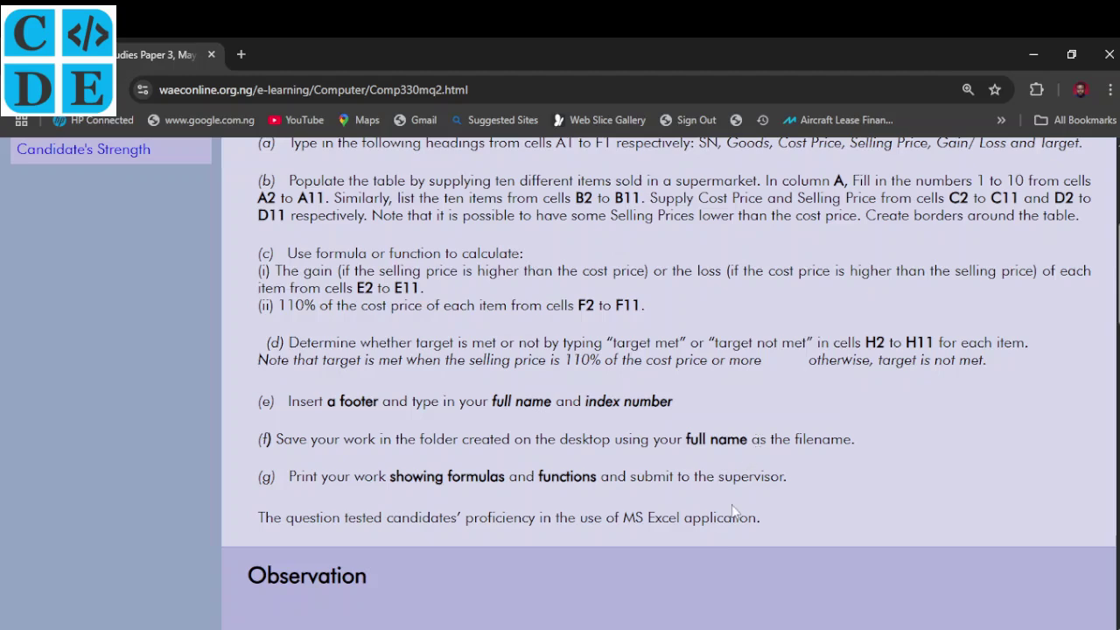
pyautogui.click(691, 569)
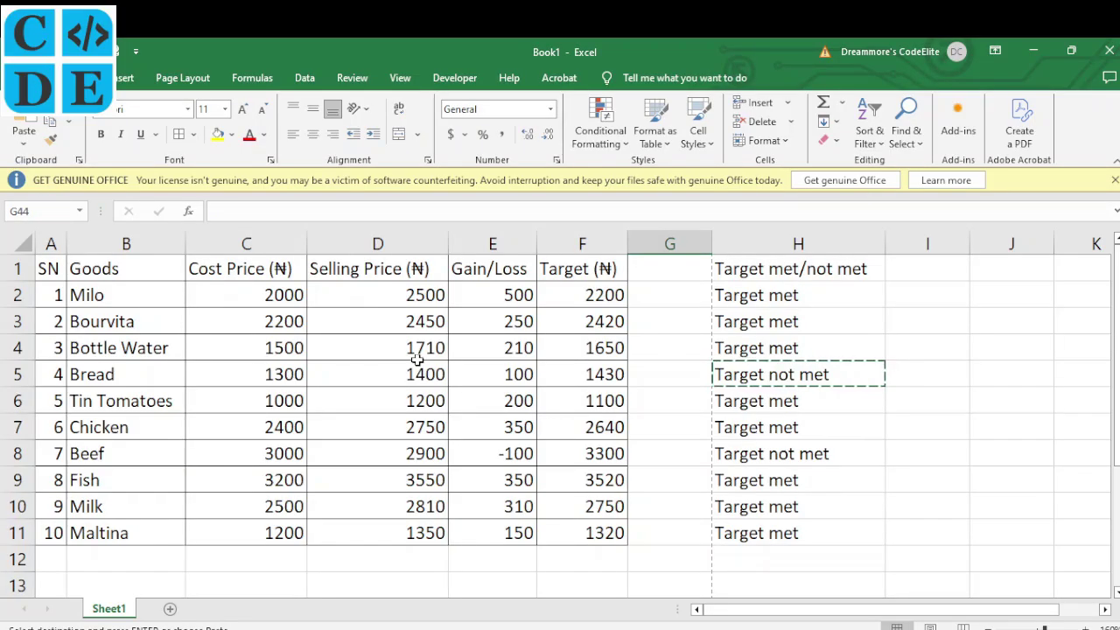
pyautogui.hotkey('ctrl', 's')
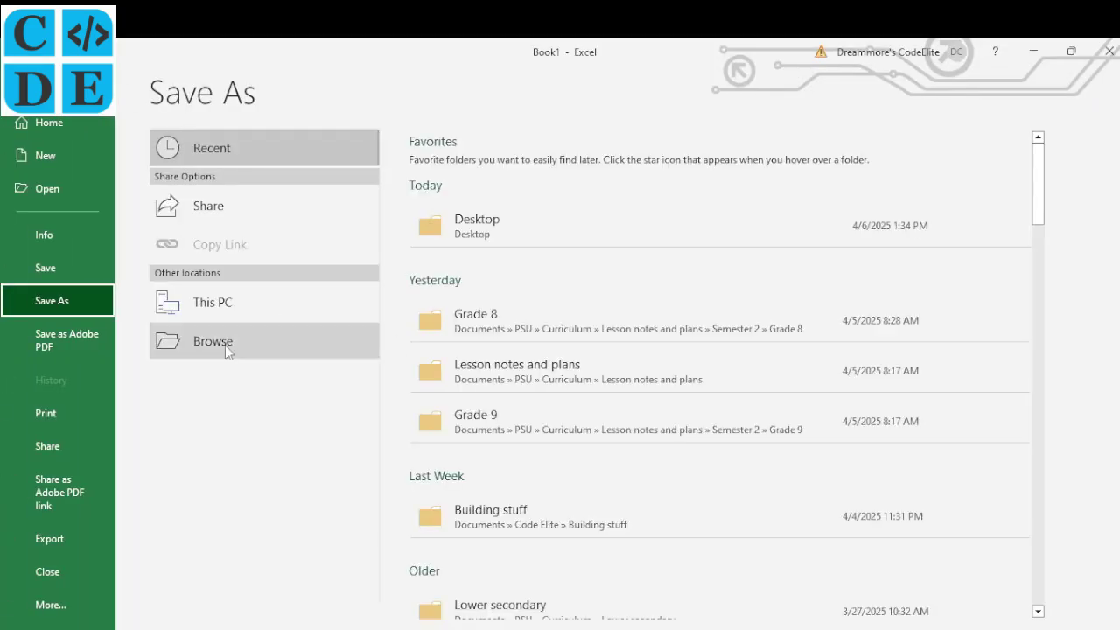
# Browse to the candidate's folder on the Desktop as the save location
pyautogui.click(479, 248)
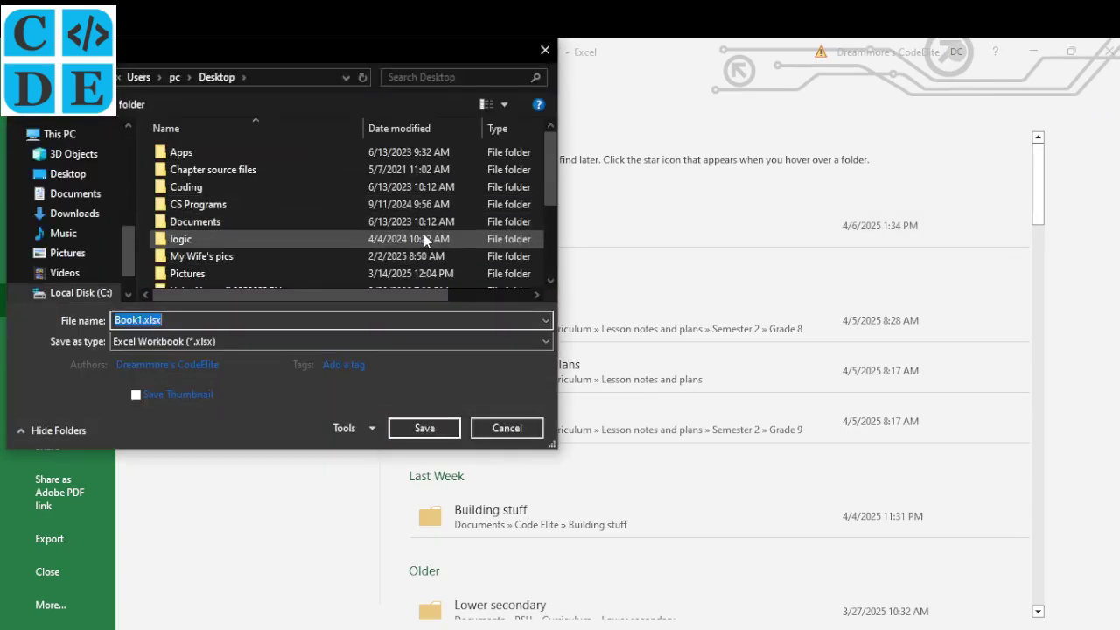
pyautogui.moveTo(550, 162); pyautogui.dragTo(553, 207)
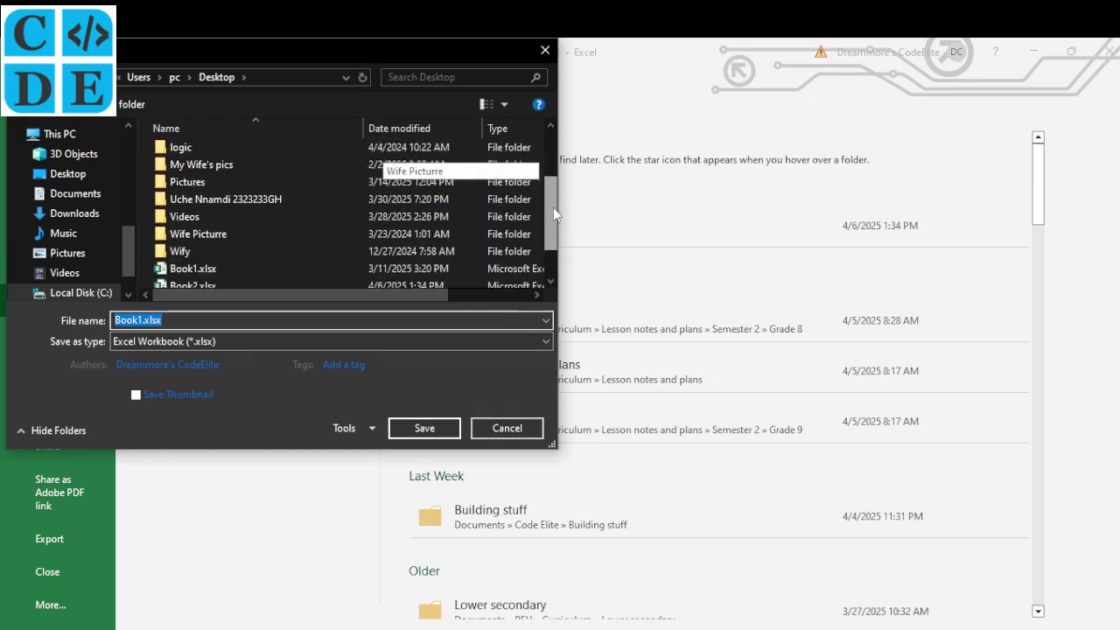
pyautogui.click(275, 199)
pyautogui.doubleClick(276, 199)
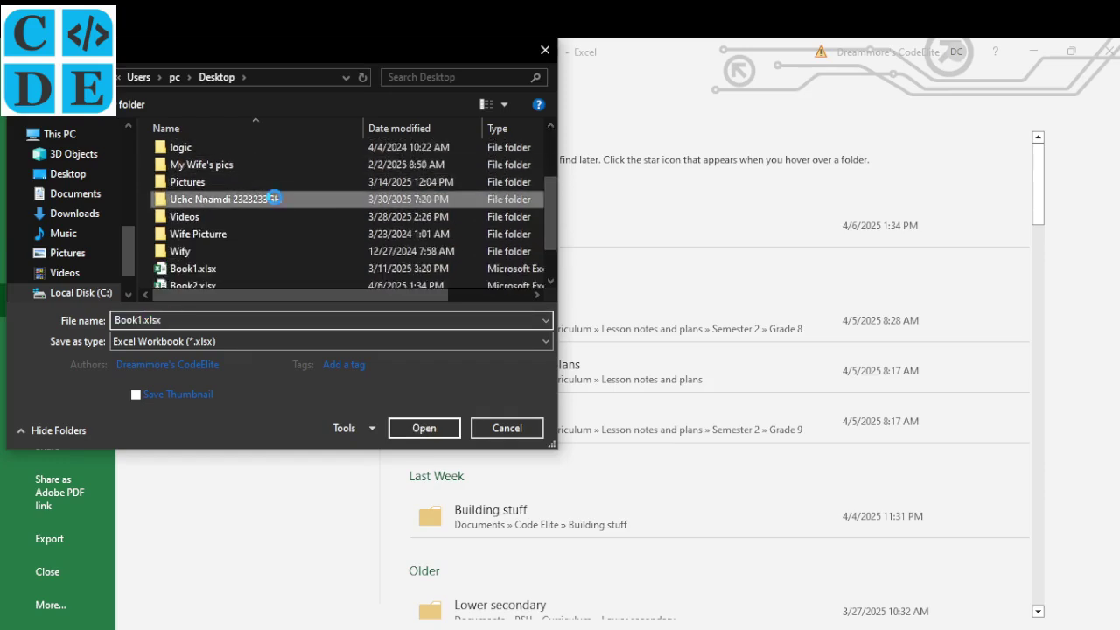
# Save as an Excel Workbook (.xlsx) named with the candidate's full name, without the .docx extension
pyautogui.doubleClick(166, 320)
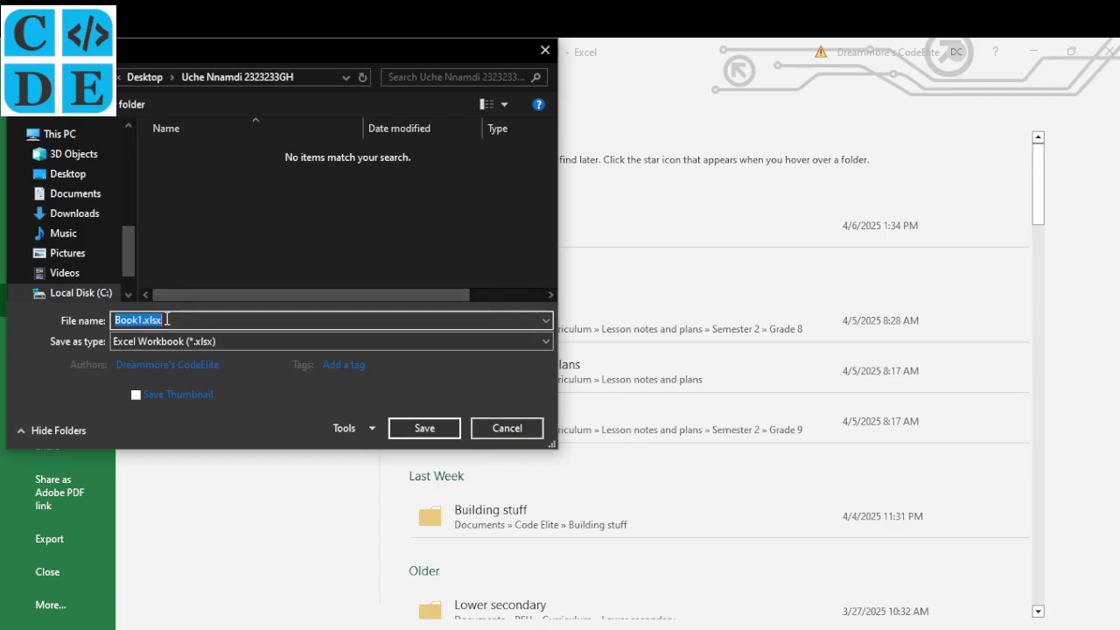
pyautogui.write('U')
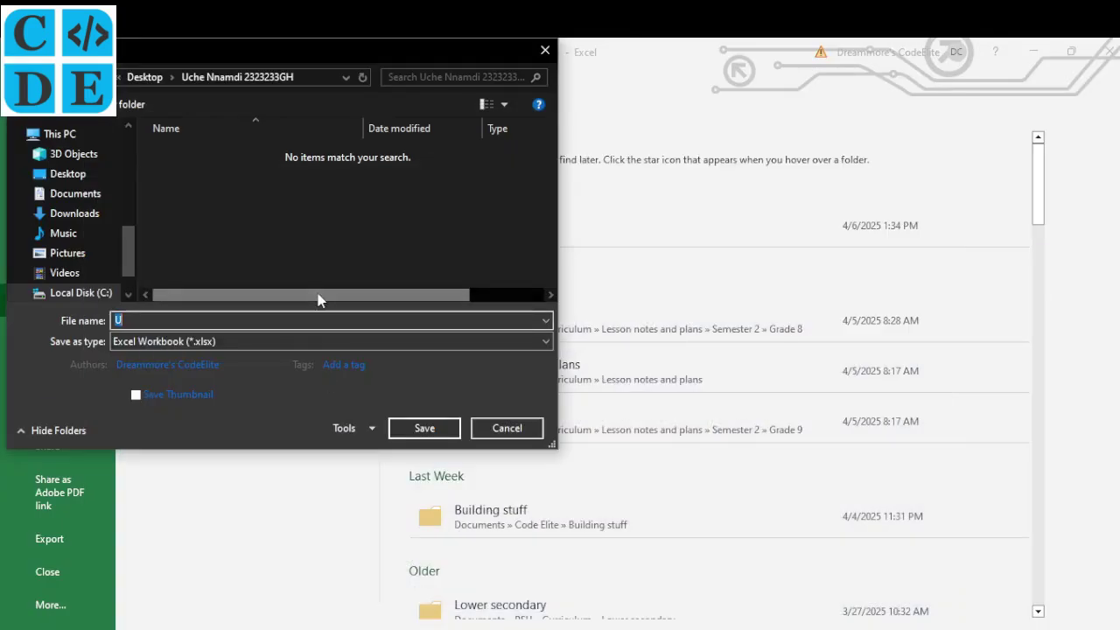
pyautogui.press('End')
pyautogui.write('che')
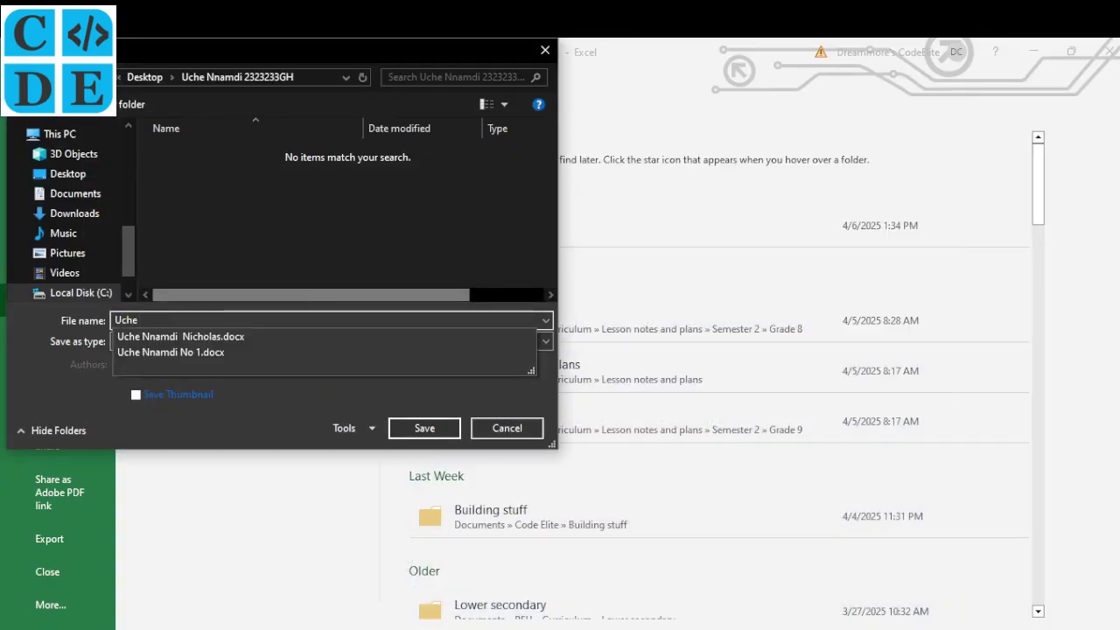
pyautogui.click(199, 336)
pyautogui.moveTo(244, 320); pyautogui.dragTo(222, 322)
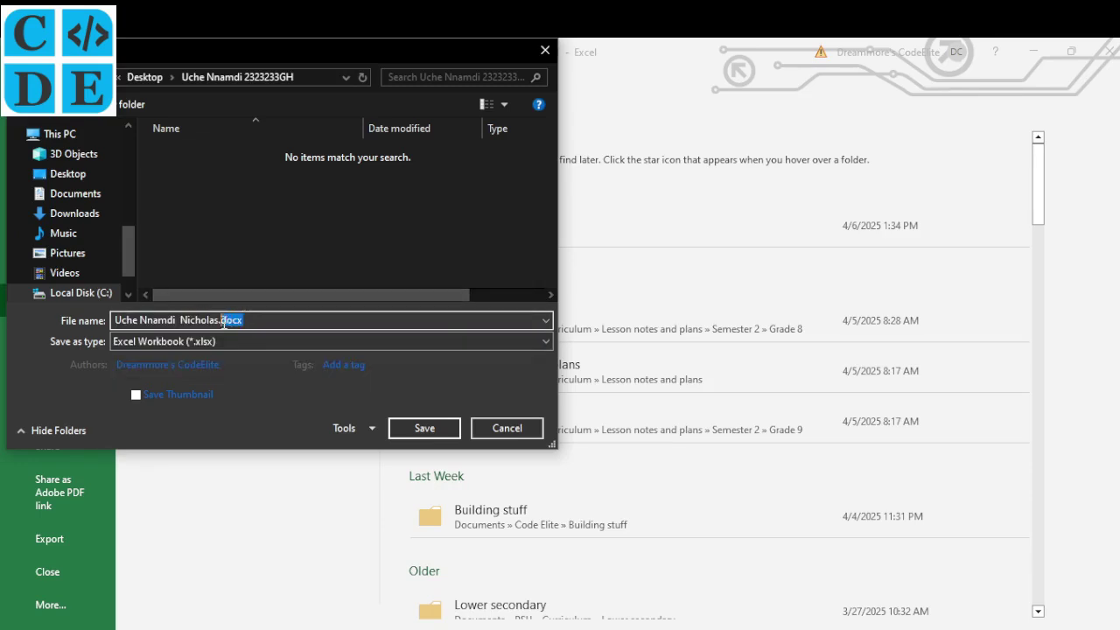
pyautogui.press('BackSpace')
pyautogui.press('BackSpace')
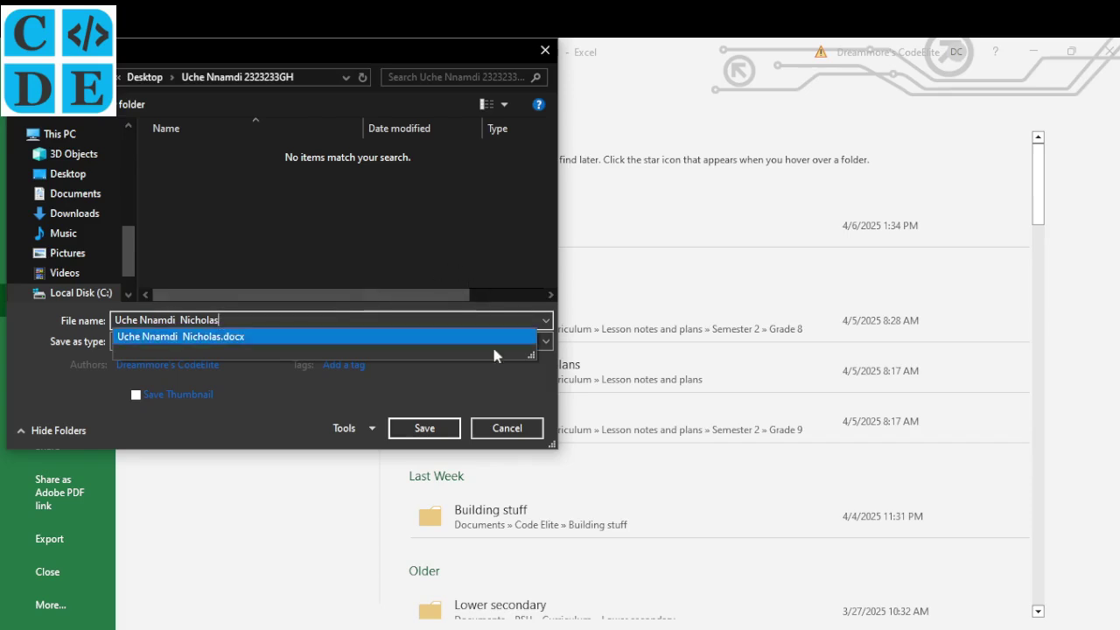
pyautogui.click(440, 433)
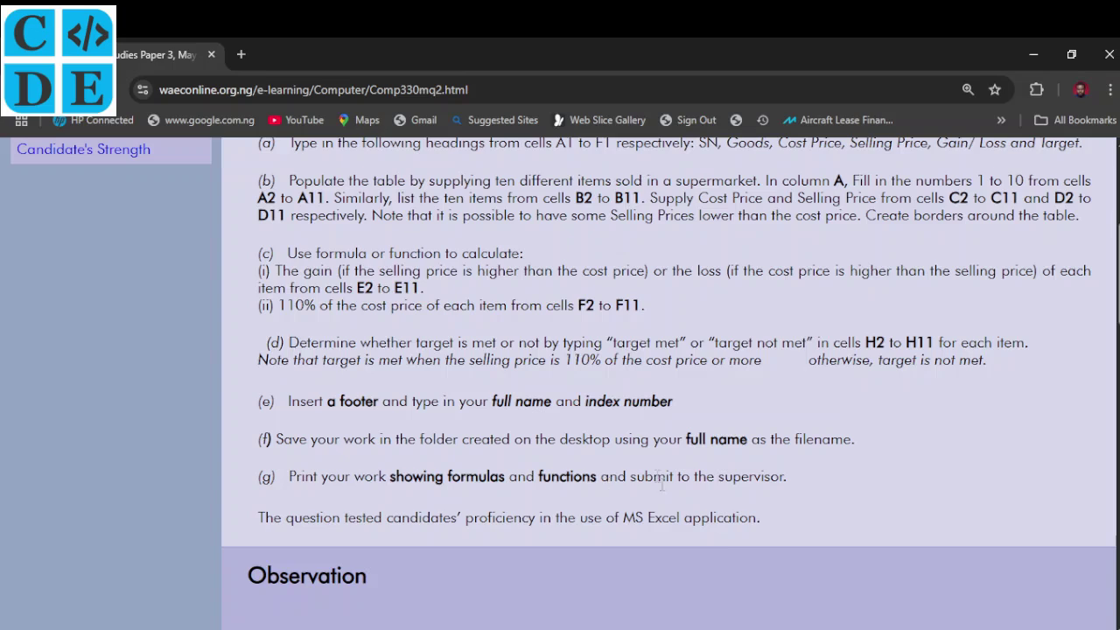
pyautogui.click(674, 628)
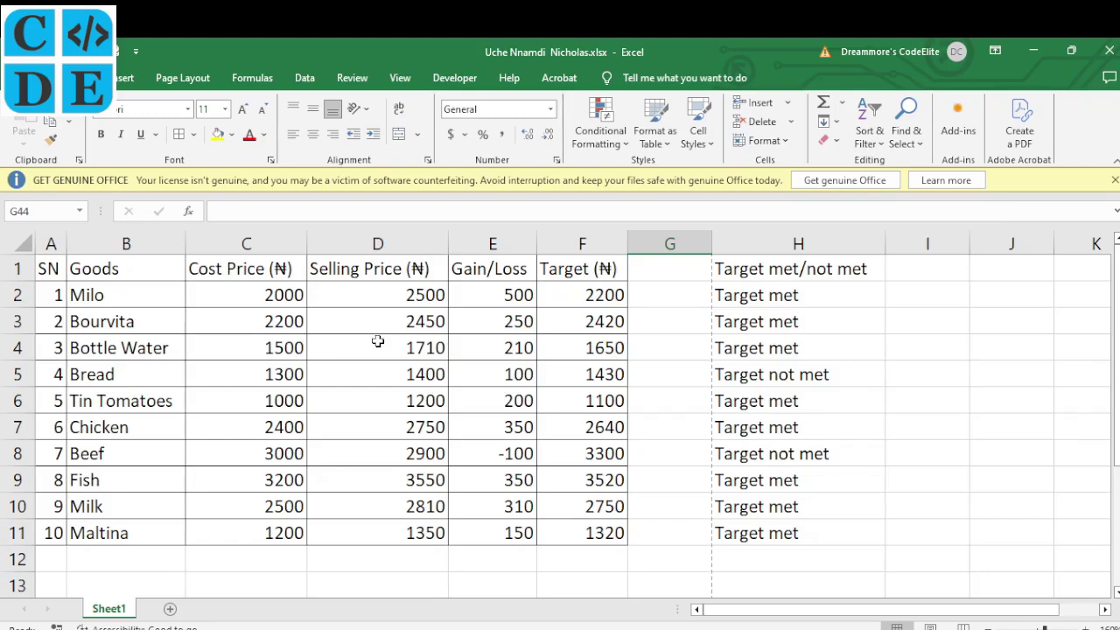
# Bold the header cells A1 to F1 and the 'Target met/not met' heading in H1
pyautogui.moveTo(55, 265); pyautogui.dragTo(567, 263)
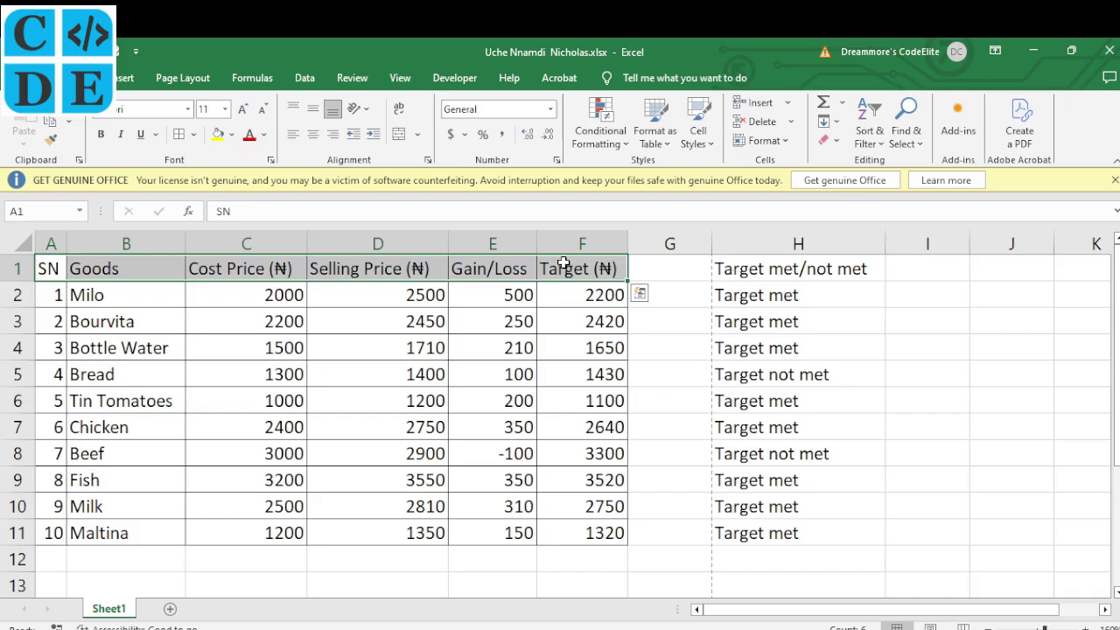
pyautogui.hotkey('ctrl', 'b')
pyautogui.click(742, 272)
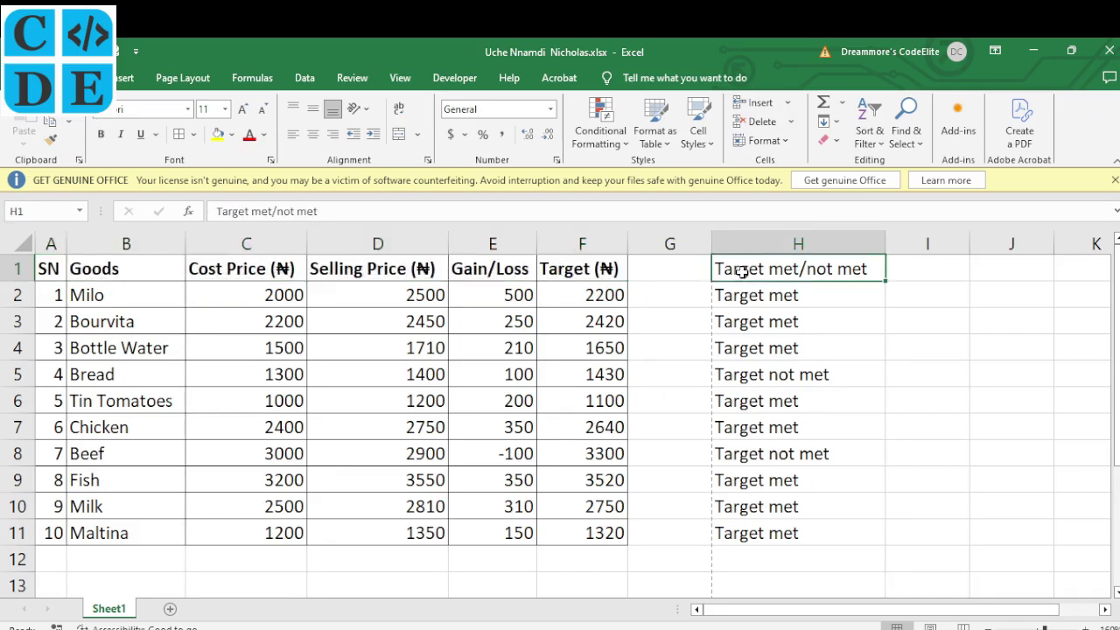
pyautogui.hotkey('ctrl', 'b')
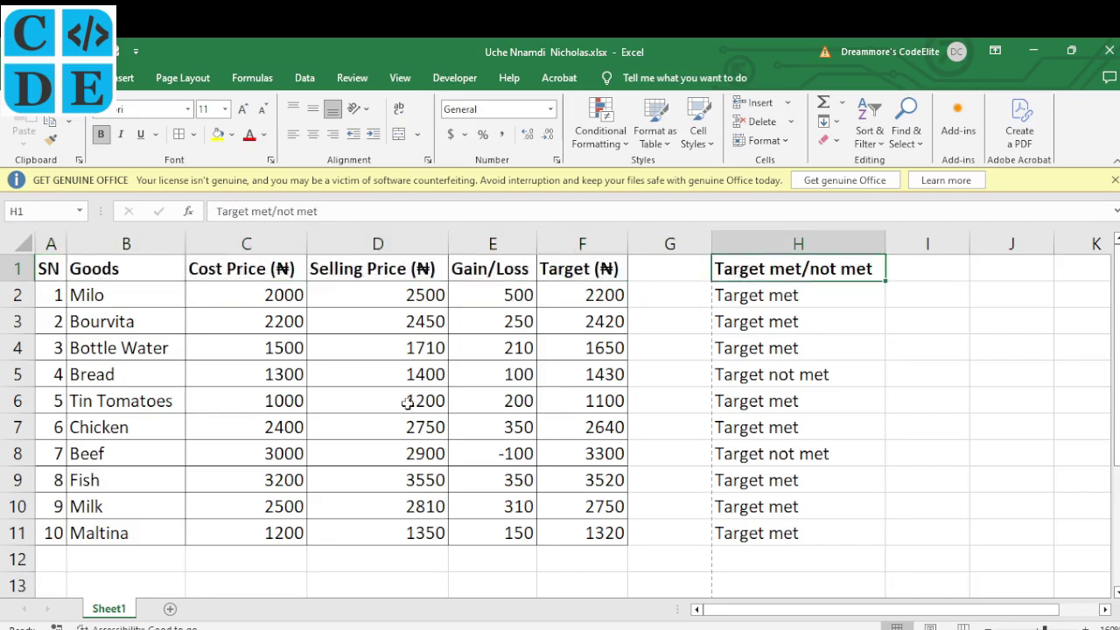
pyautogui.click(375, 394)
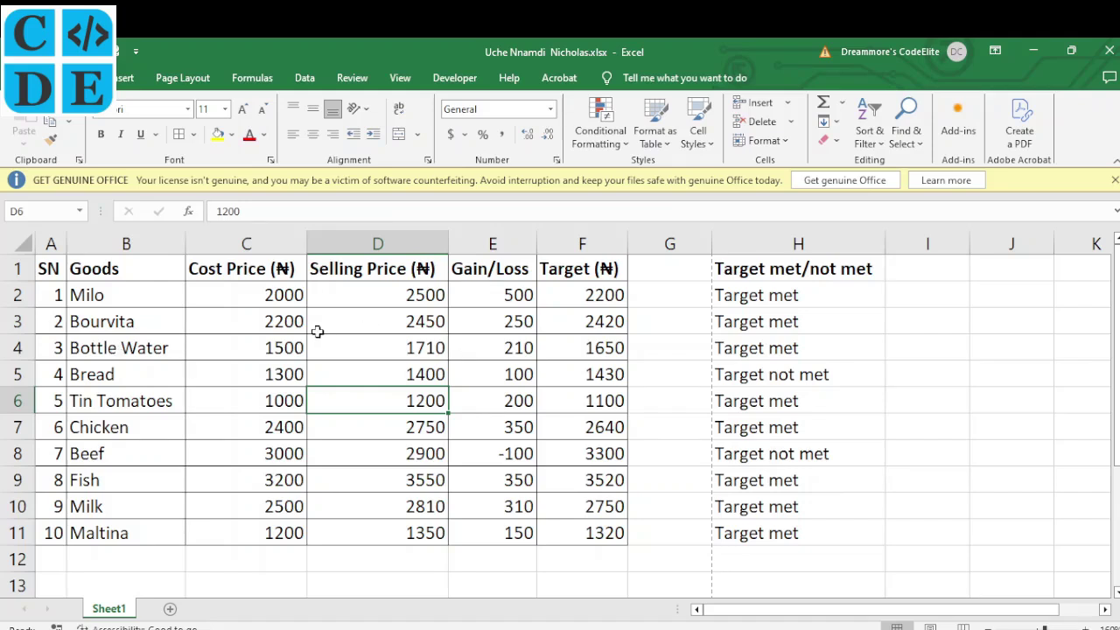
# Turn on Show Formulas, autofit every column width, and open the print preview
pyautogui.click(252, 78)
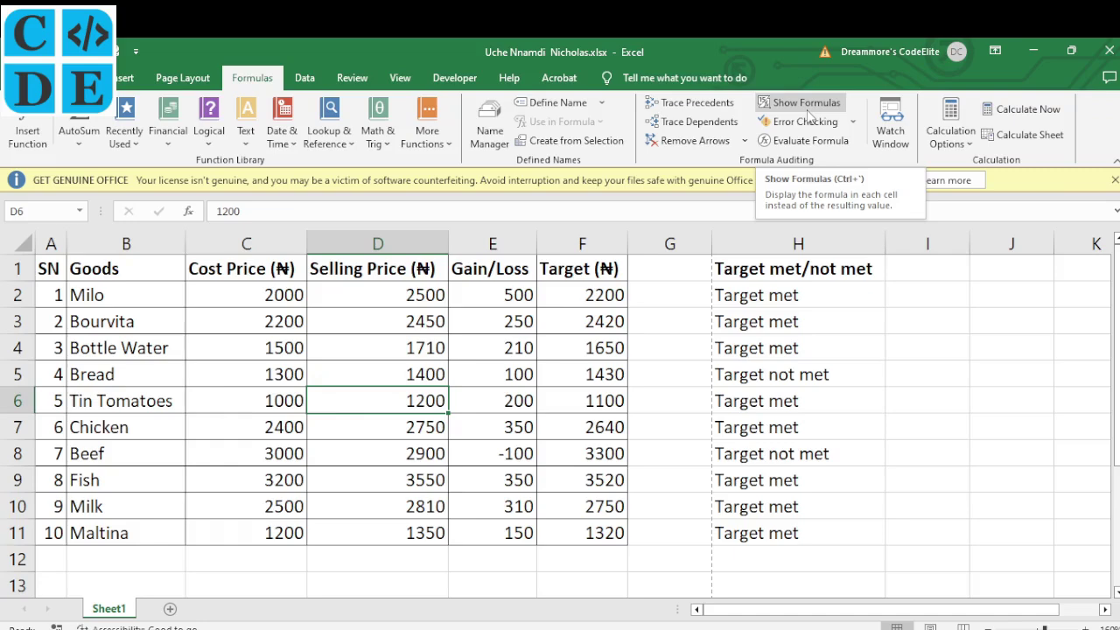
pyautogui.click(801, 101)
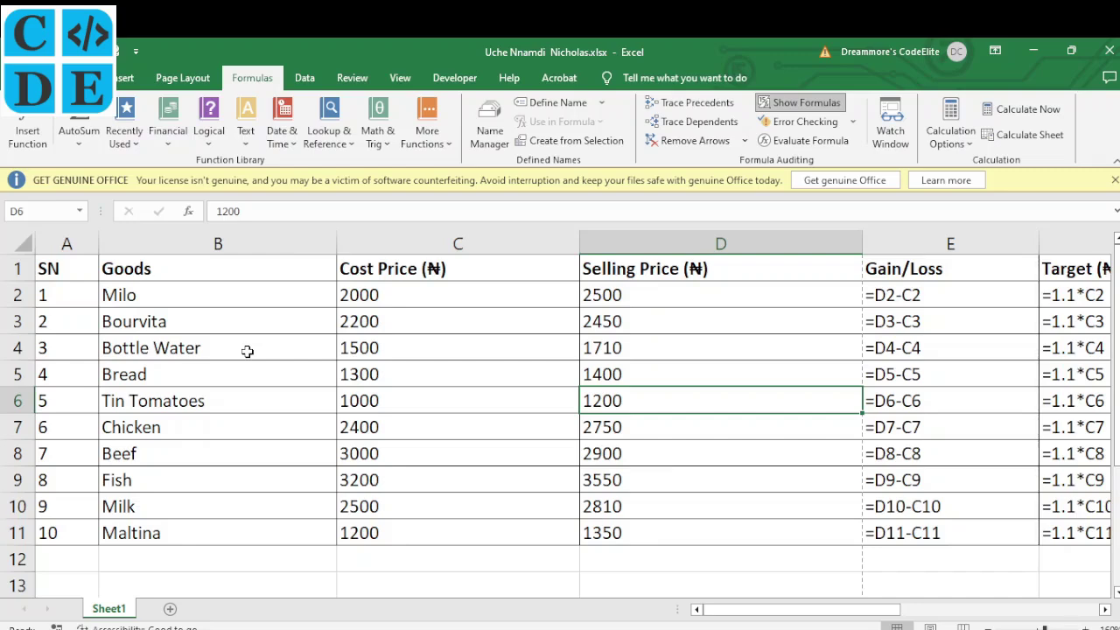
pyautogui.click(17, 244)
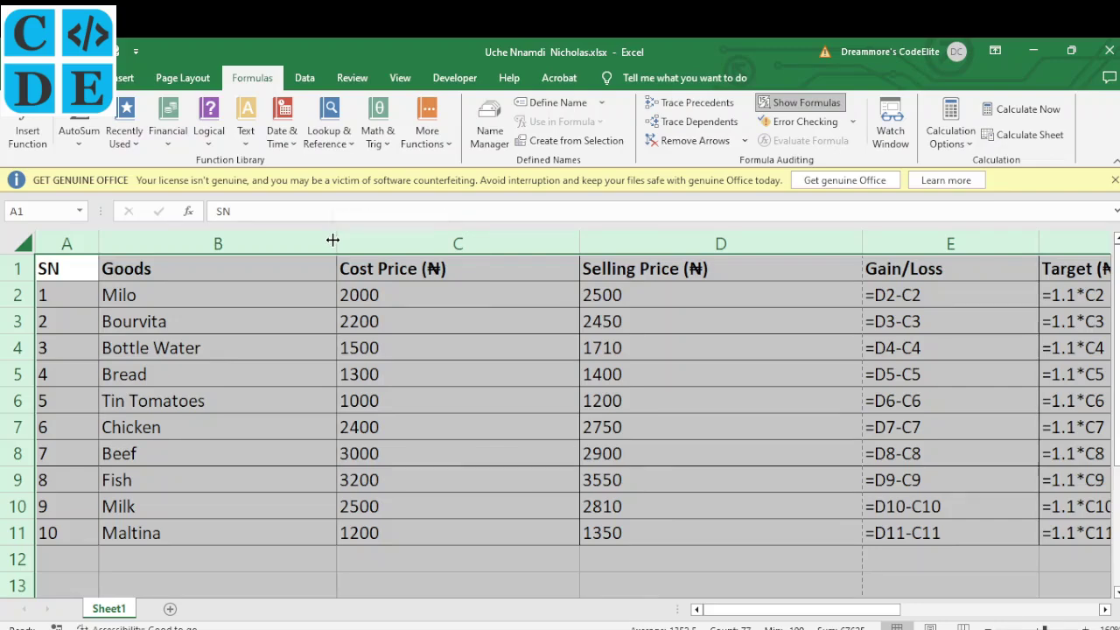
pyautogui.doubleClick(332, 240)
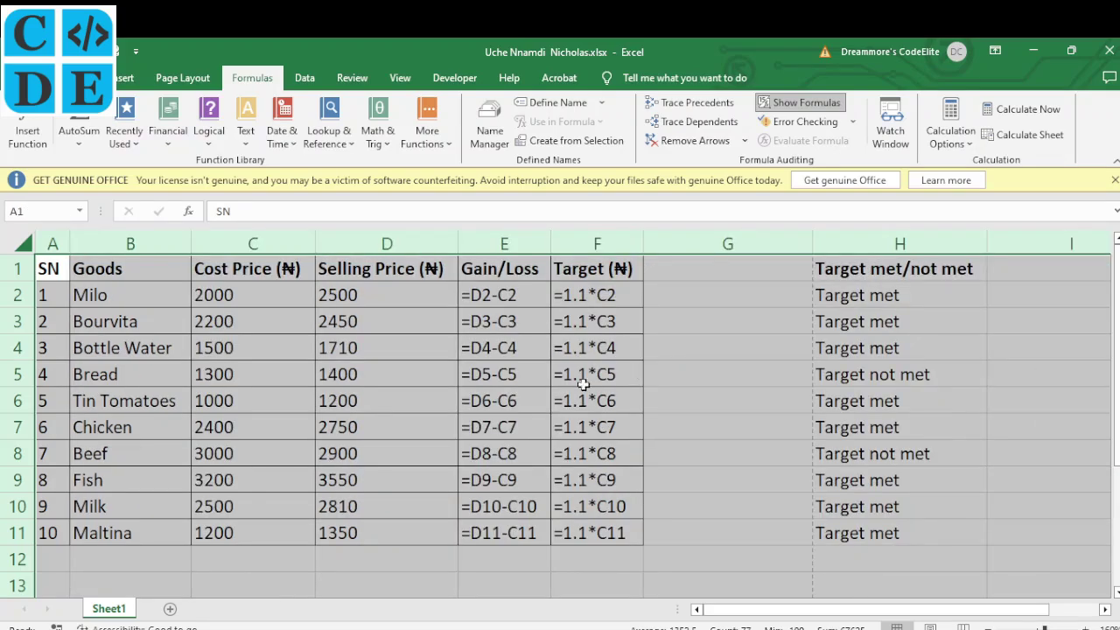
pyautogui.click(576, 384)
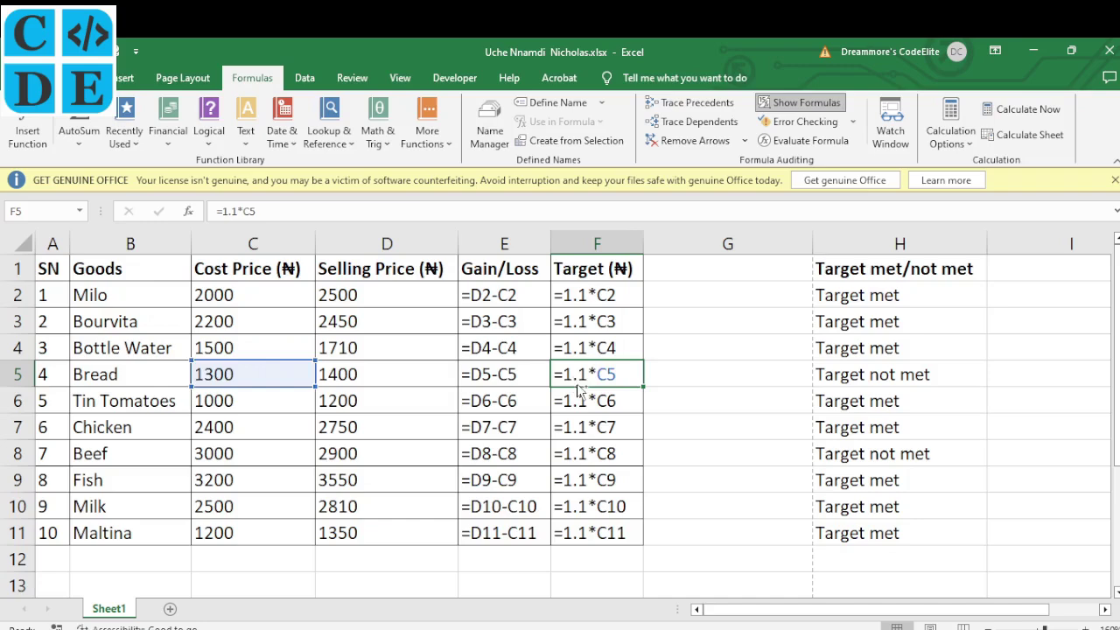
pyautogui.hotkey('ctrl', 'p')
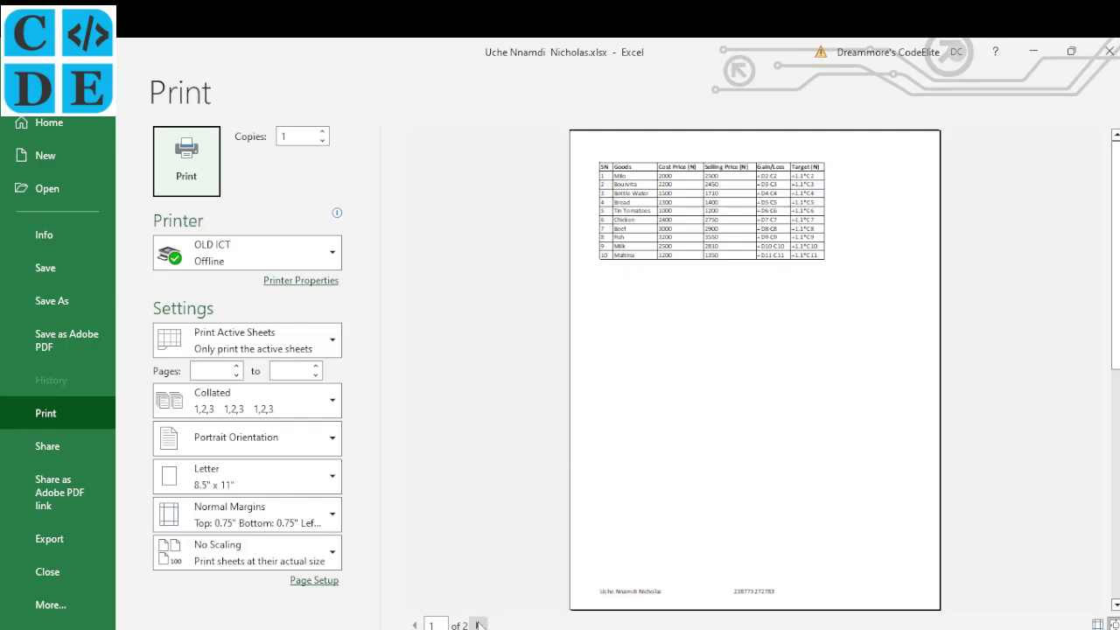
# Review preview pages 1 and 2, try Landscape, then return to Portrait orientation and open Scaling
pyautogui.click(479, 623)
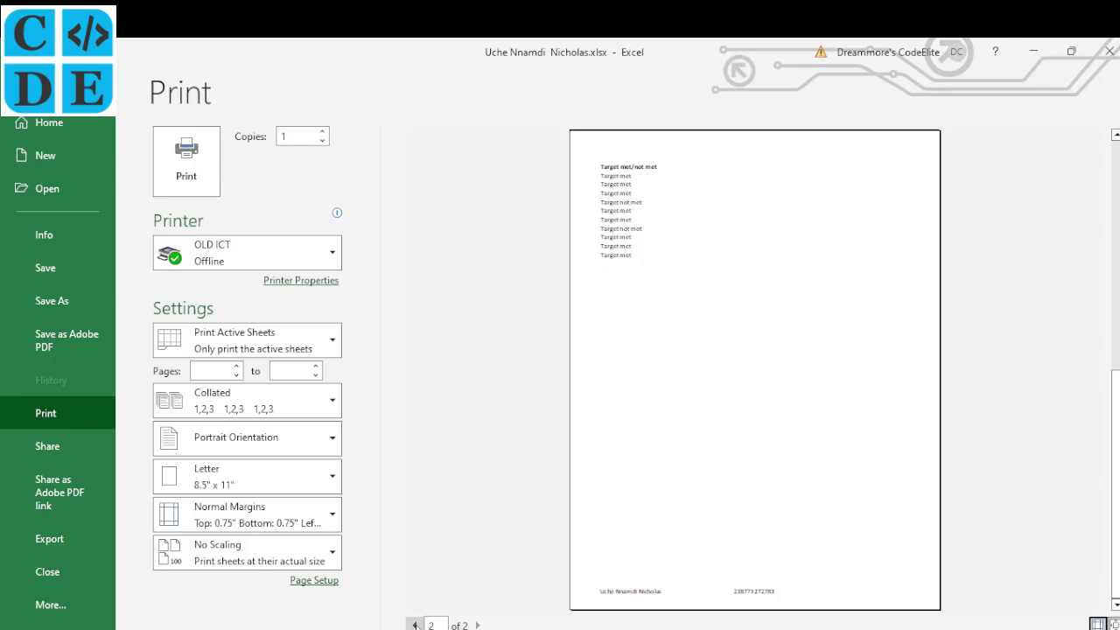
pyautogui.click(414, 624)
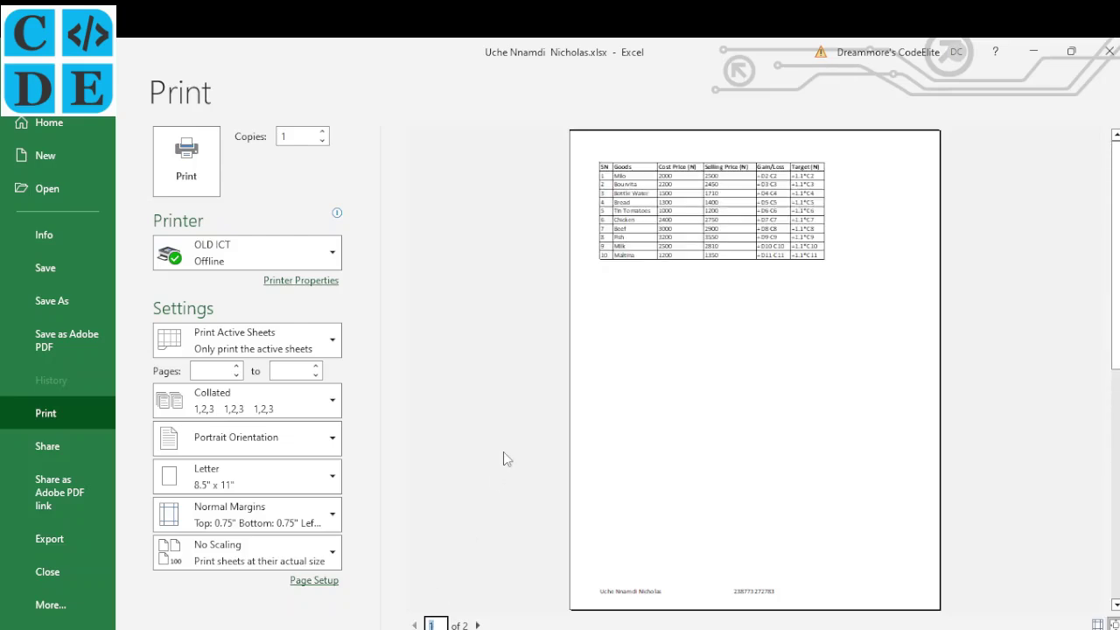
pyautogui.click(309, 441)
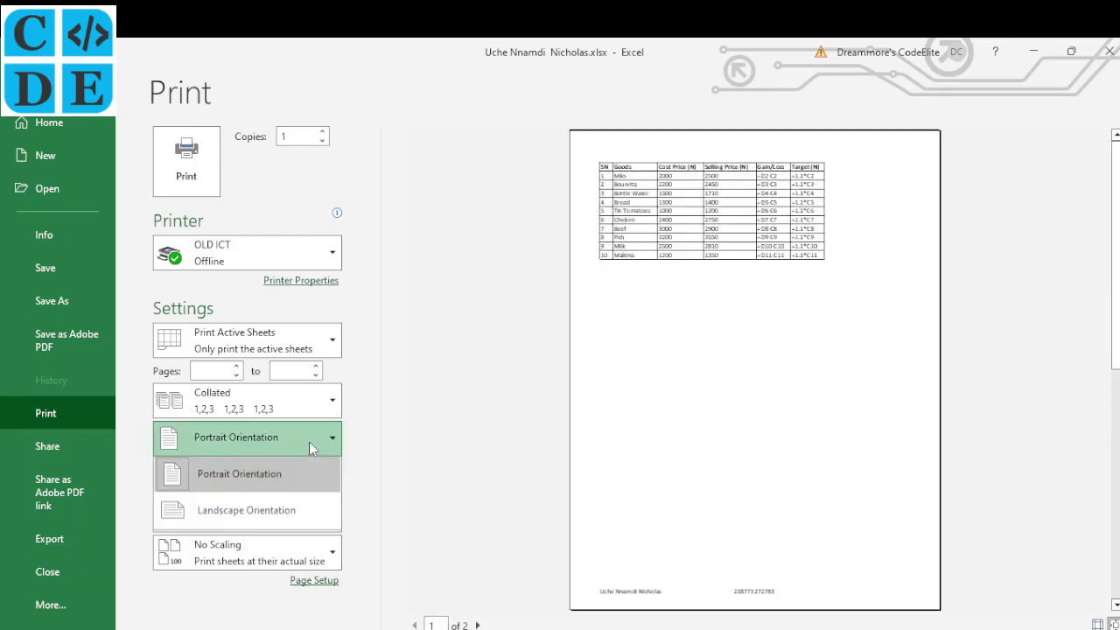
pyautogui.click(286, 511)
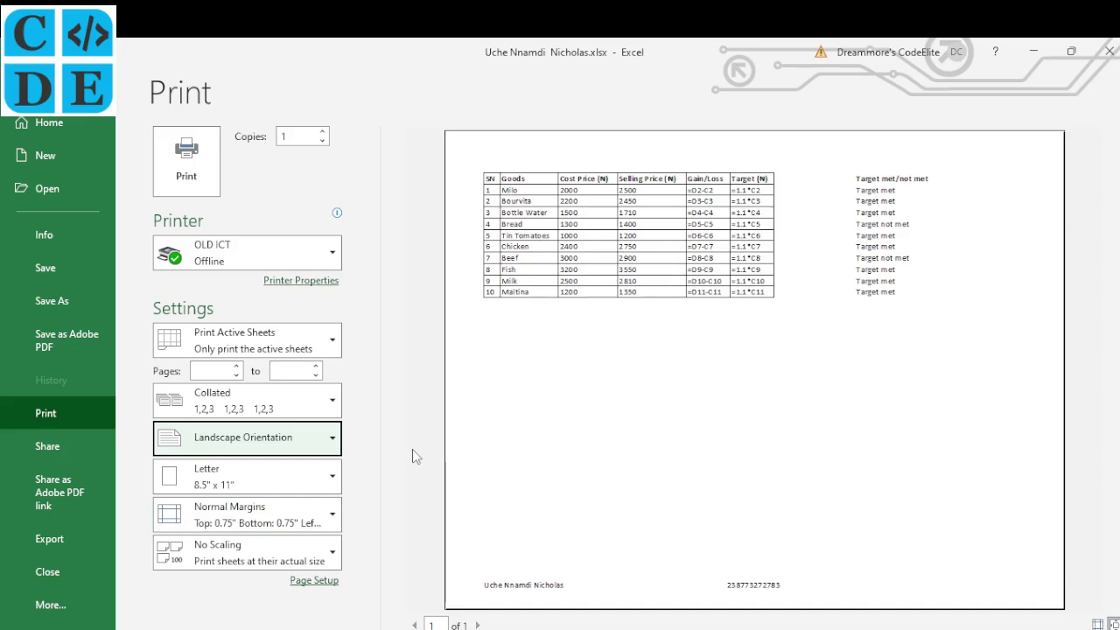
pyautogui.click(321, 437)
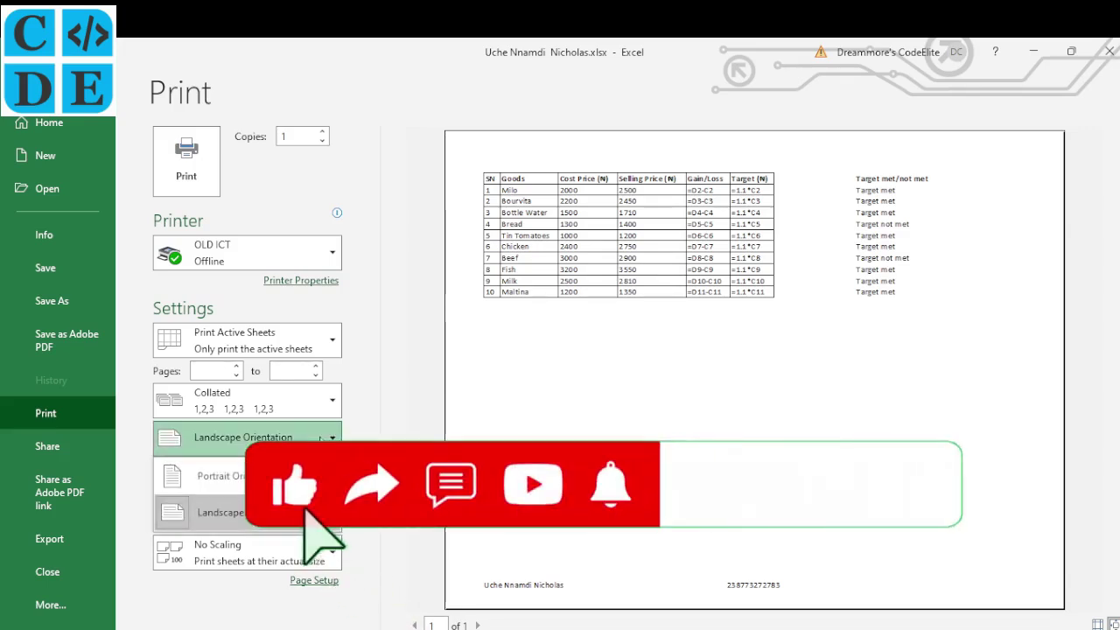
pyautogui.click(296, 476)
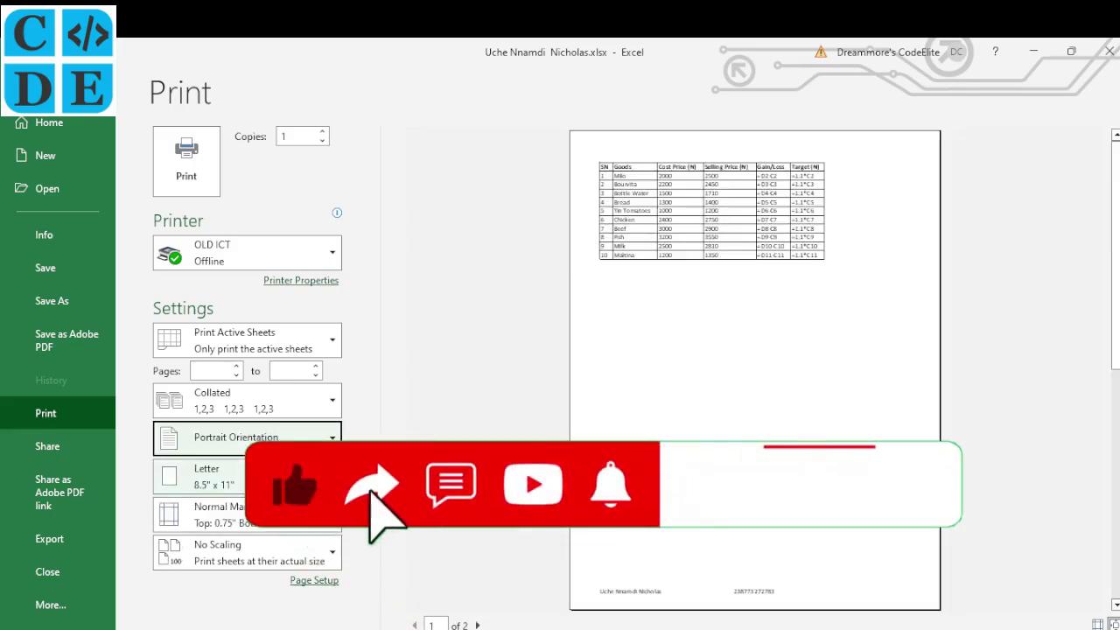
pyautogui.click(262, 549)
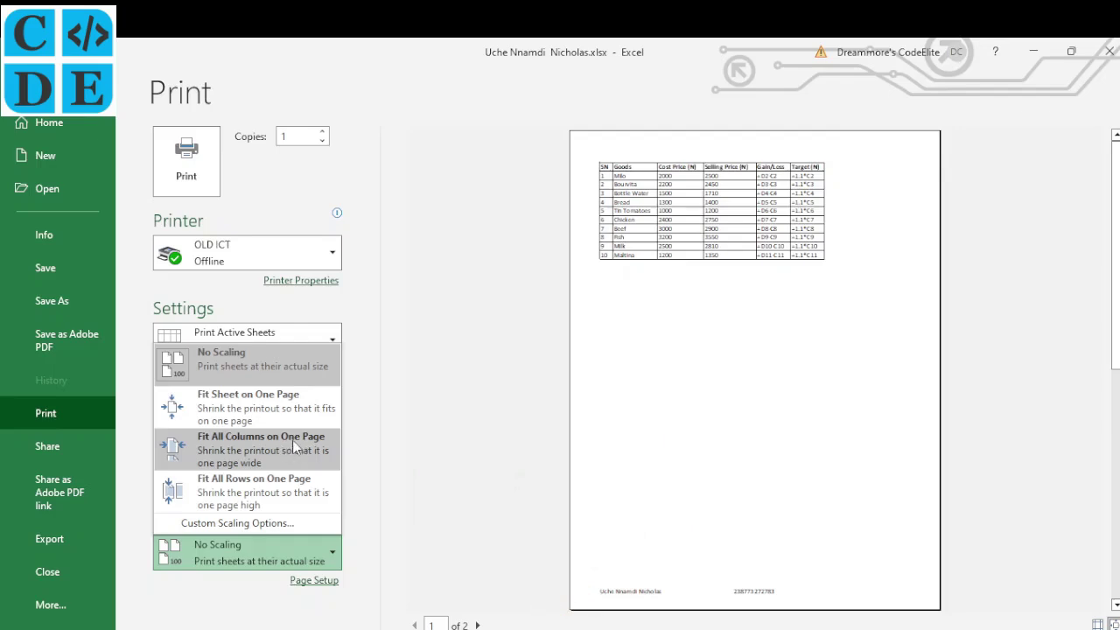
# Print with Fit All Columns on One Page in Landscape orientation, keeping the current printer
pyautogui.click(293, 440)
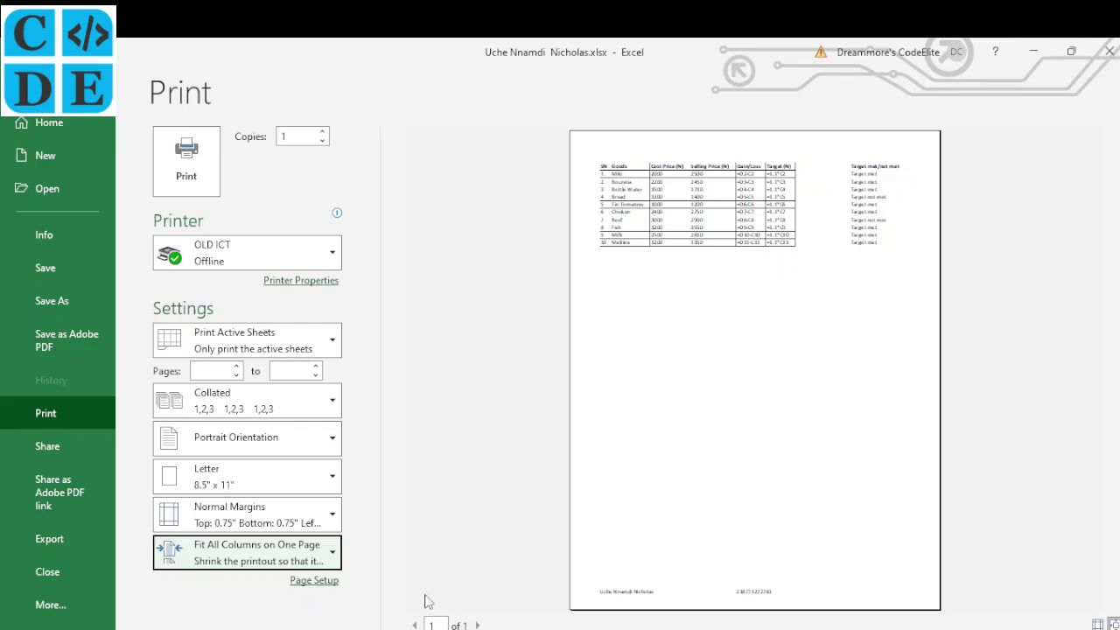
pyautogui.click(299, 446)
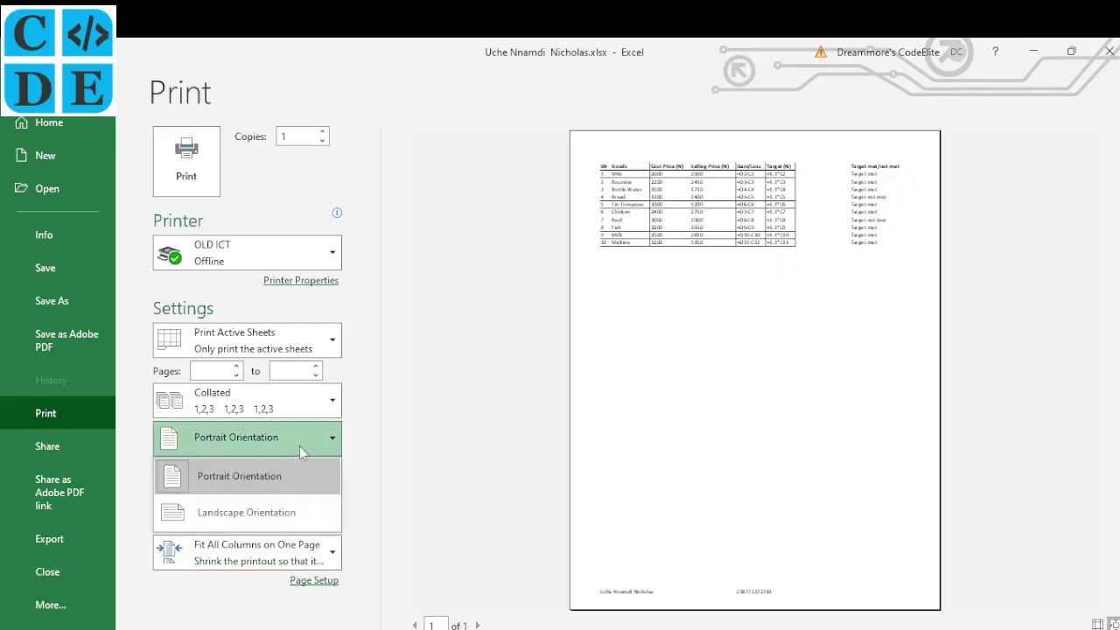
pyautogui.click(268, 516)
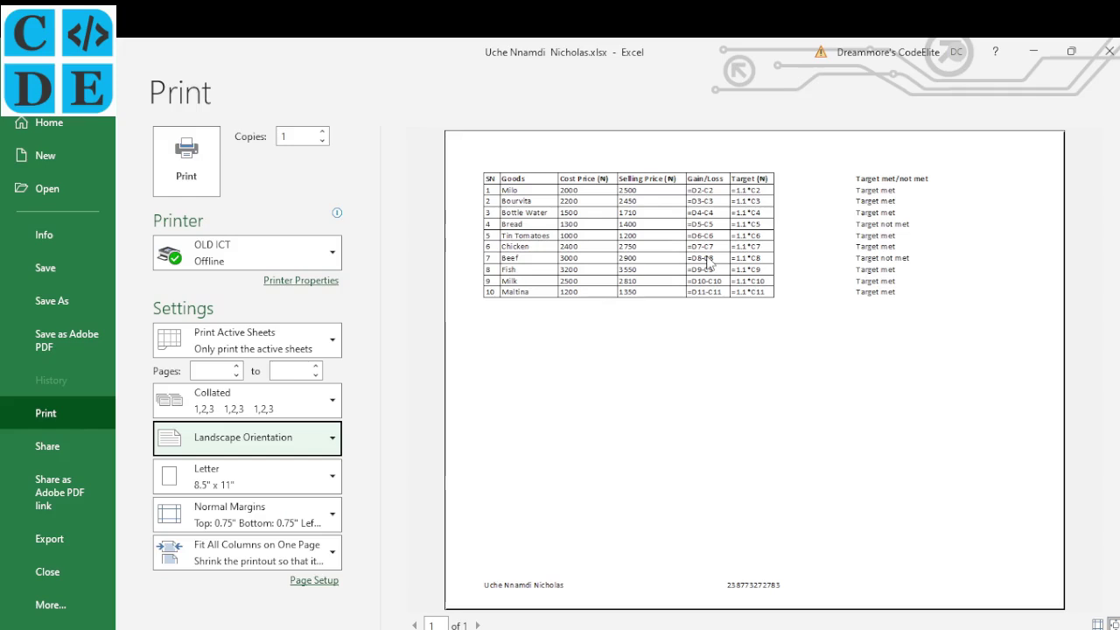
pyautogui.click(288, 261)
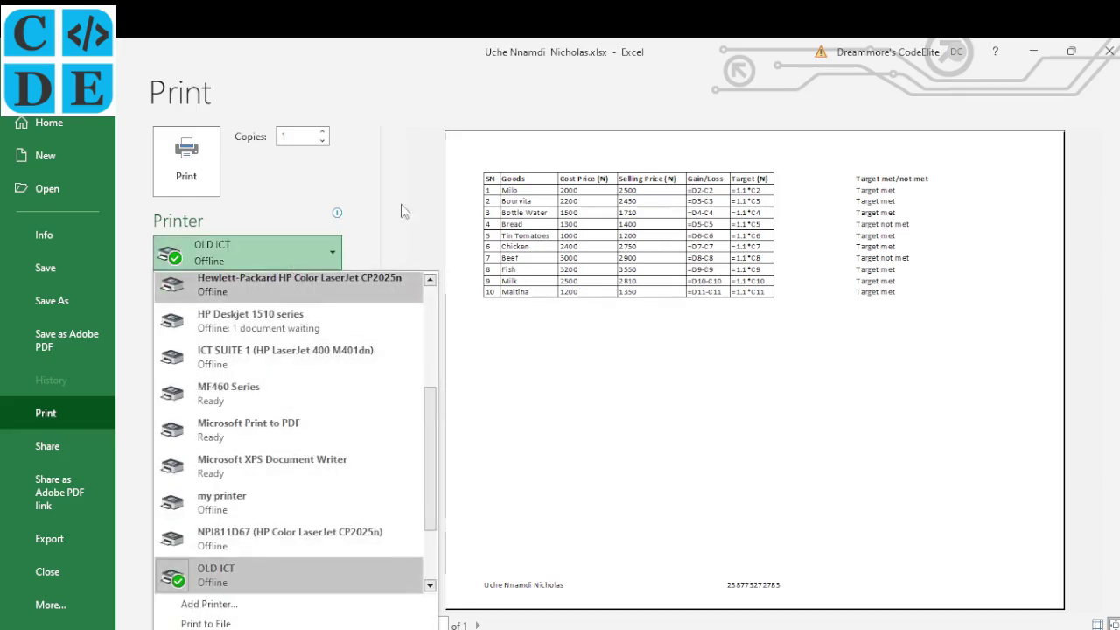
pyautogui.click(401, 204)
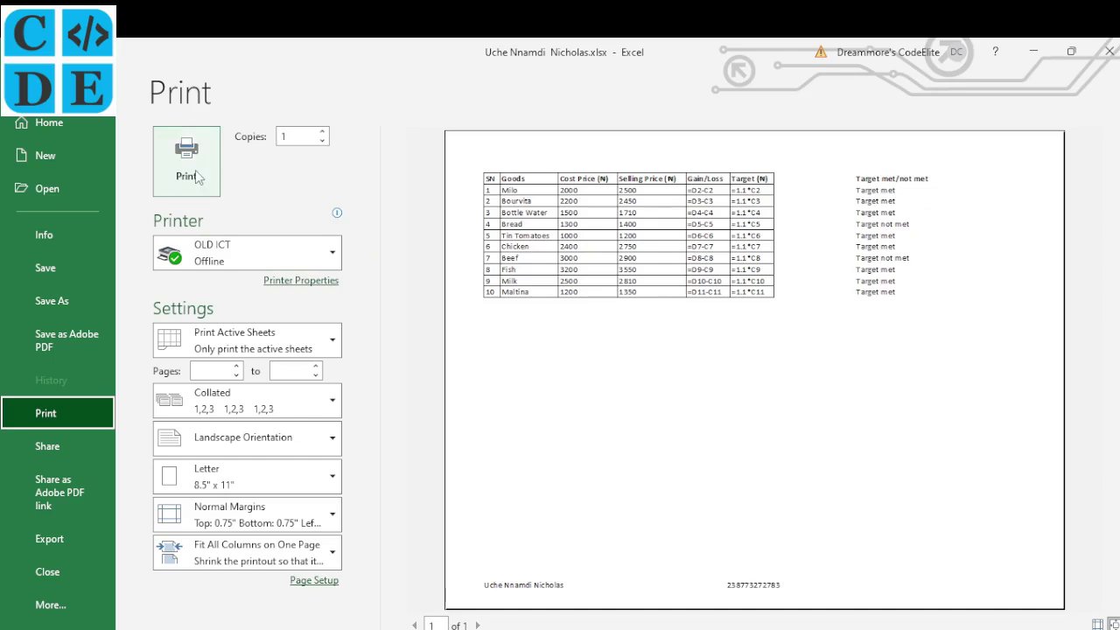